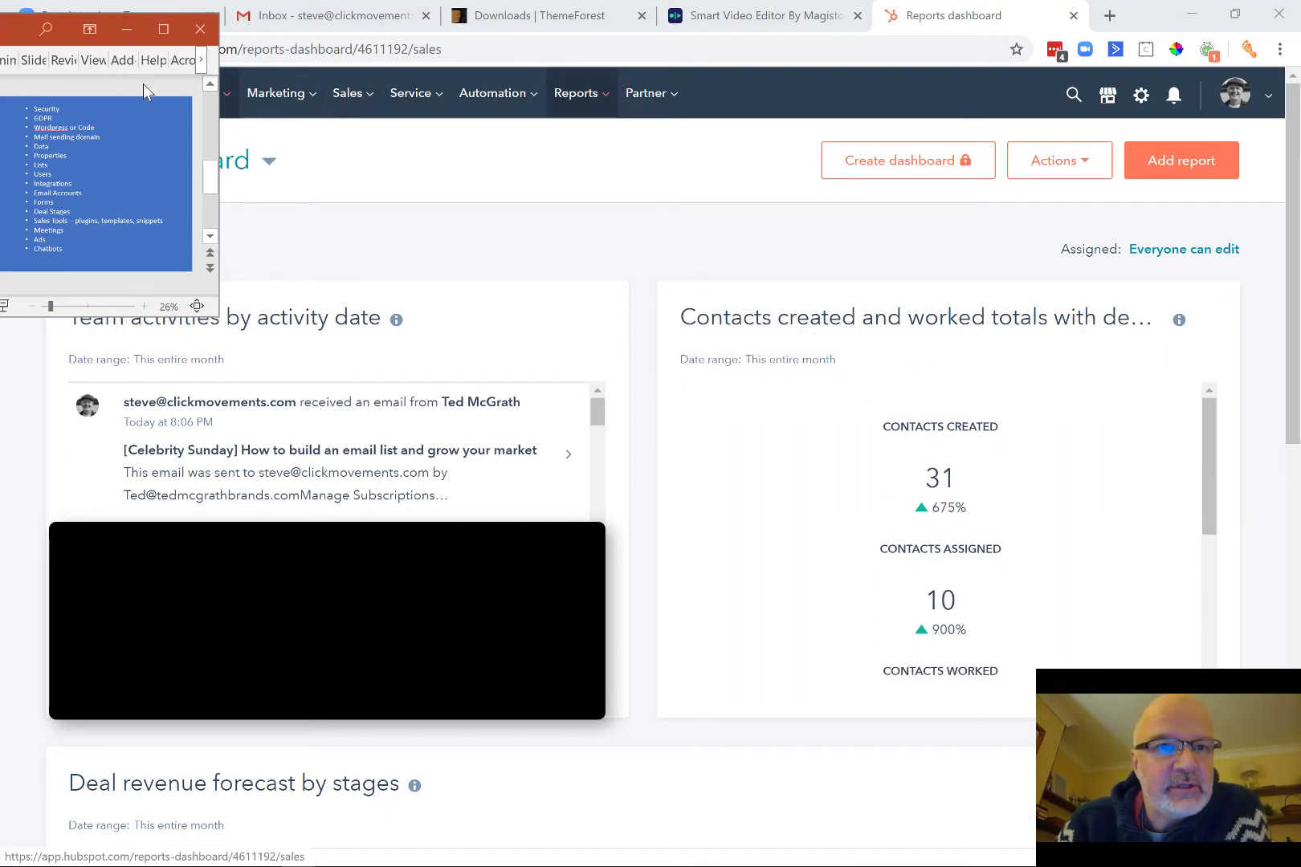
Bring the HubSpot Sales Dashboard browser window in front of the slide-notes window.
click(520, 210)
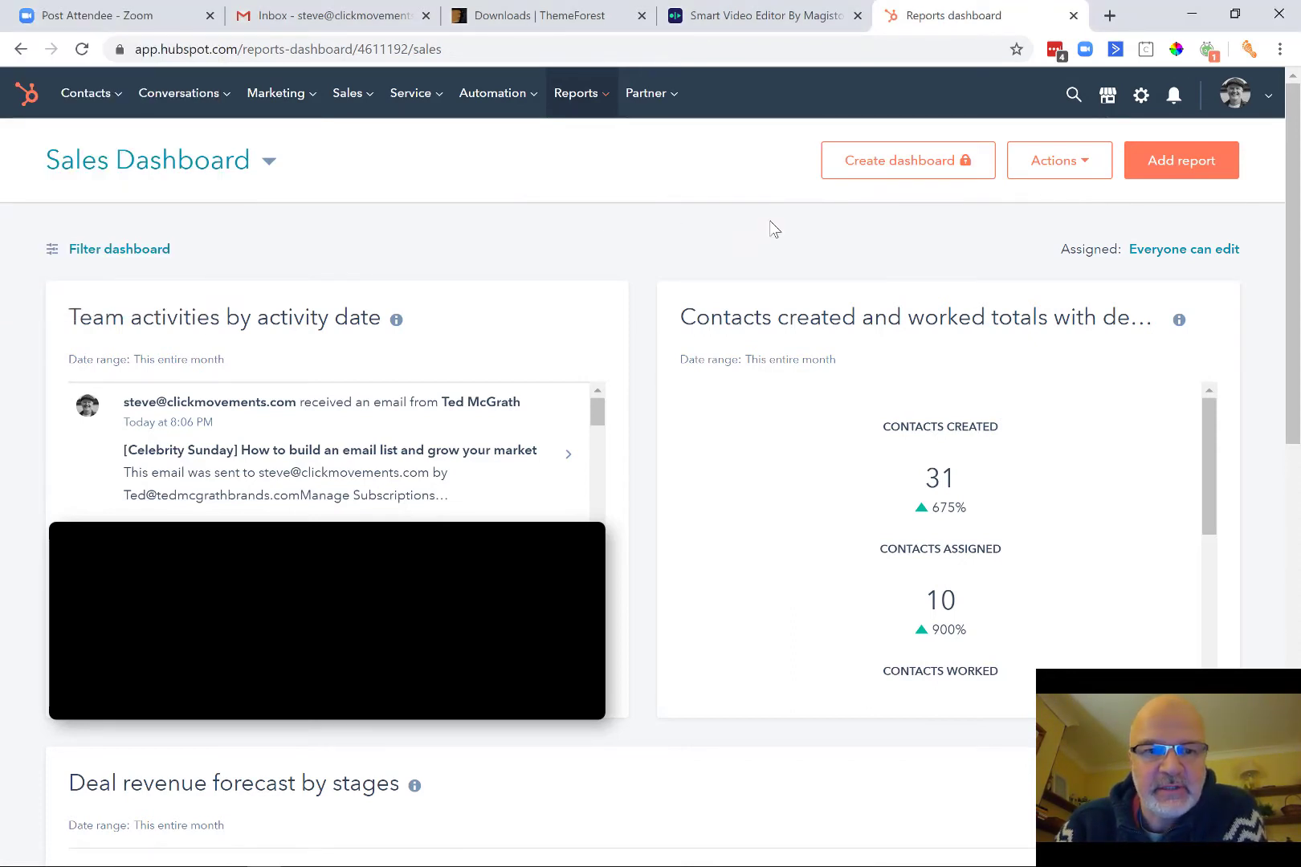
Open Settings and go to your personal Basic info preferences page.
click(1143, 102)
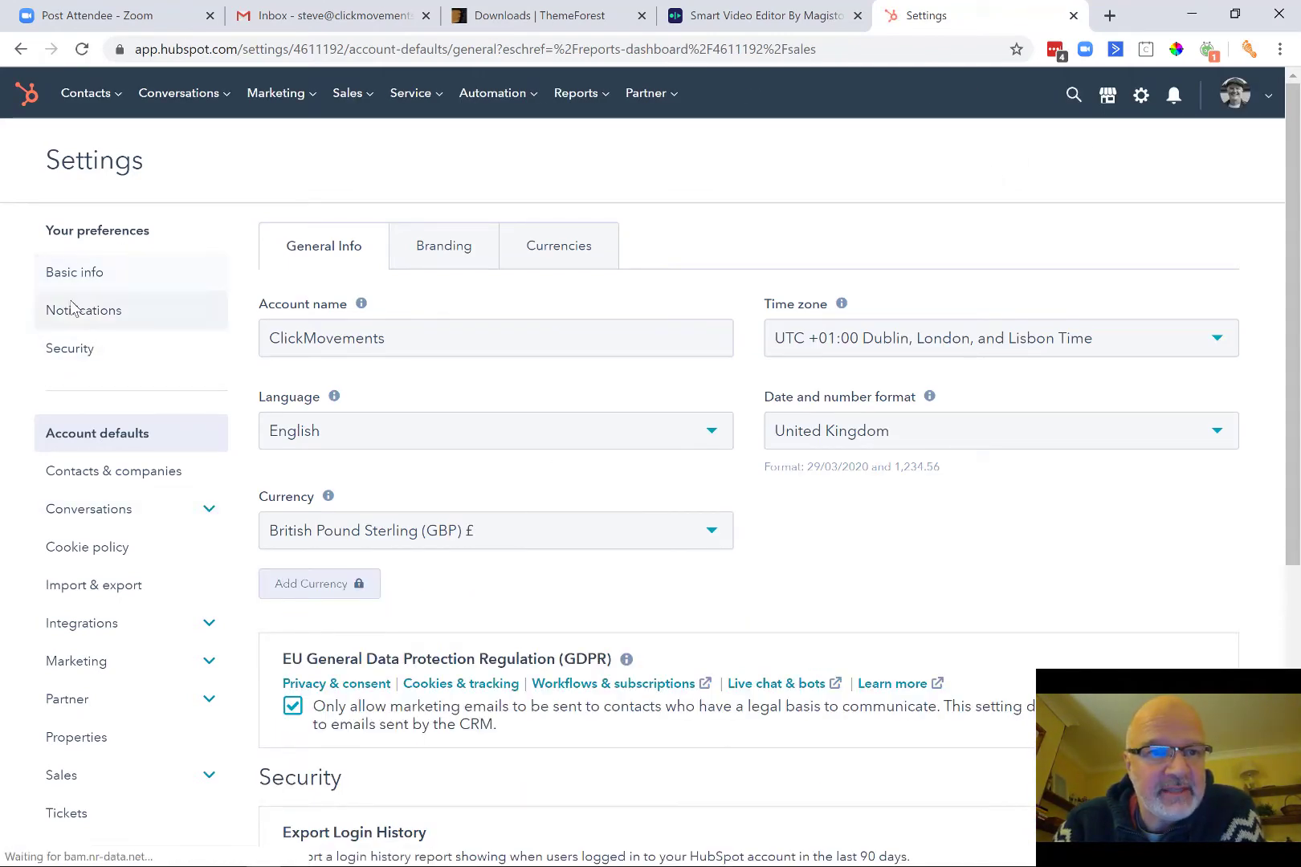
click(102, 270)
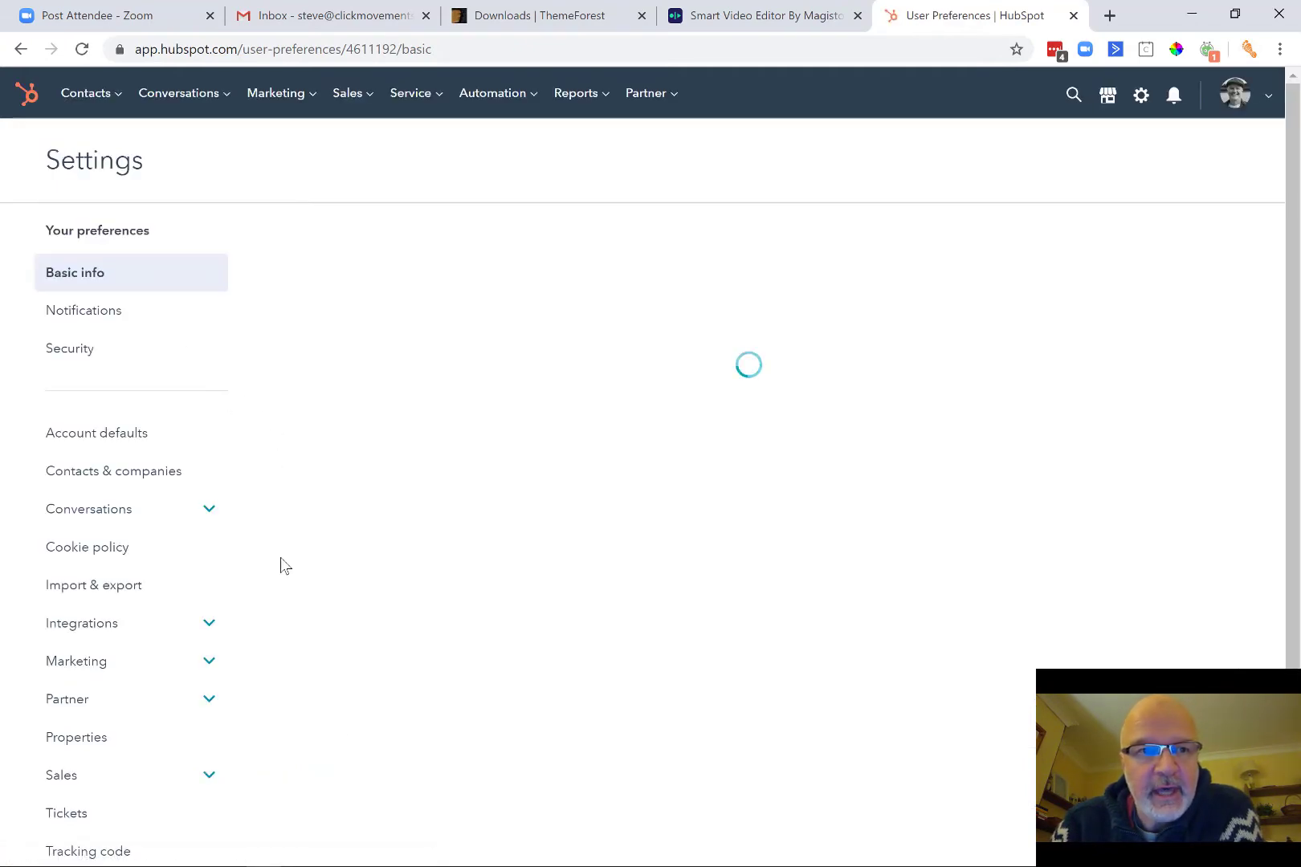
Look over your personal Basic info profile page.
scroll(280, 566, down, 1)
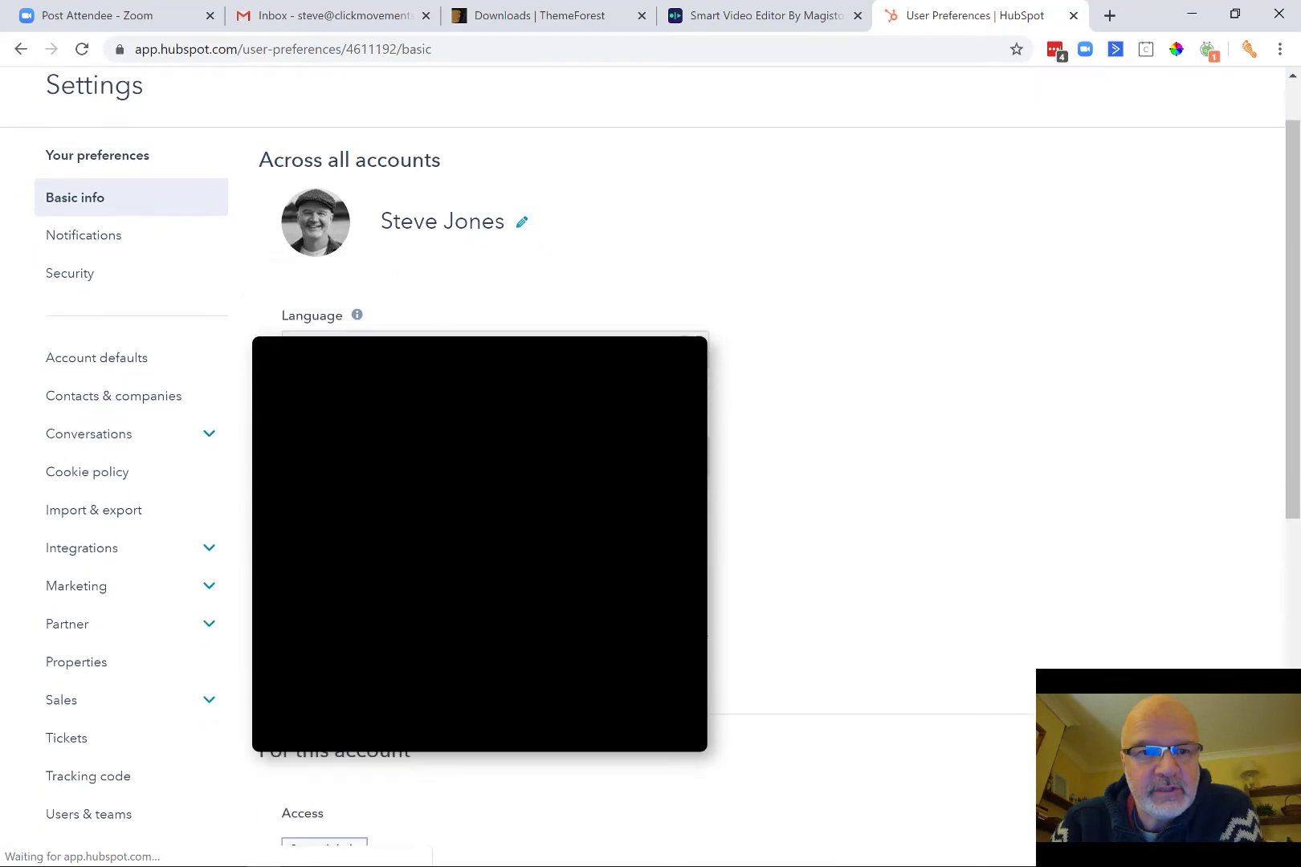
scroll(642, 481, up, 2)
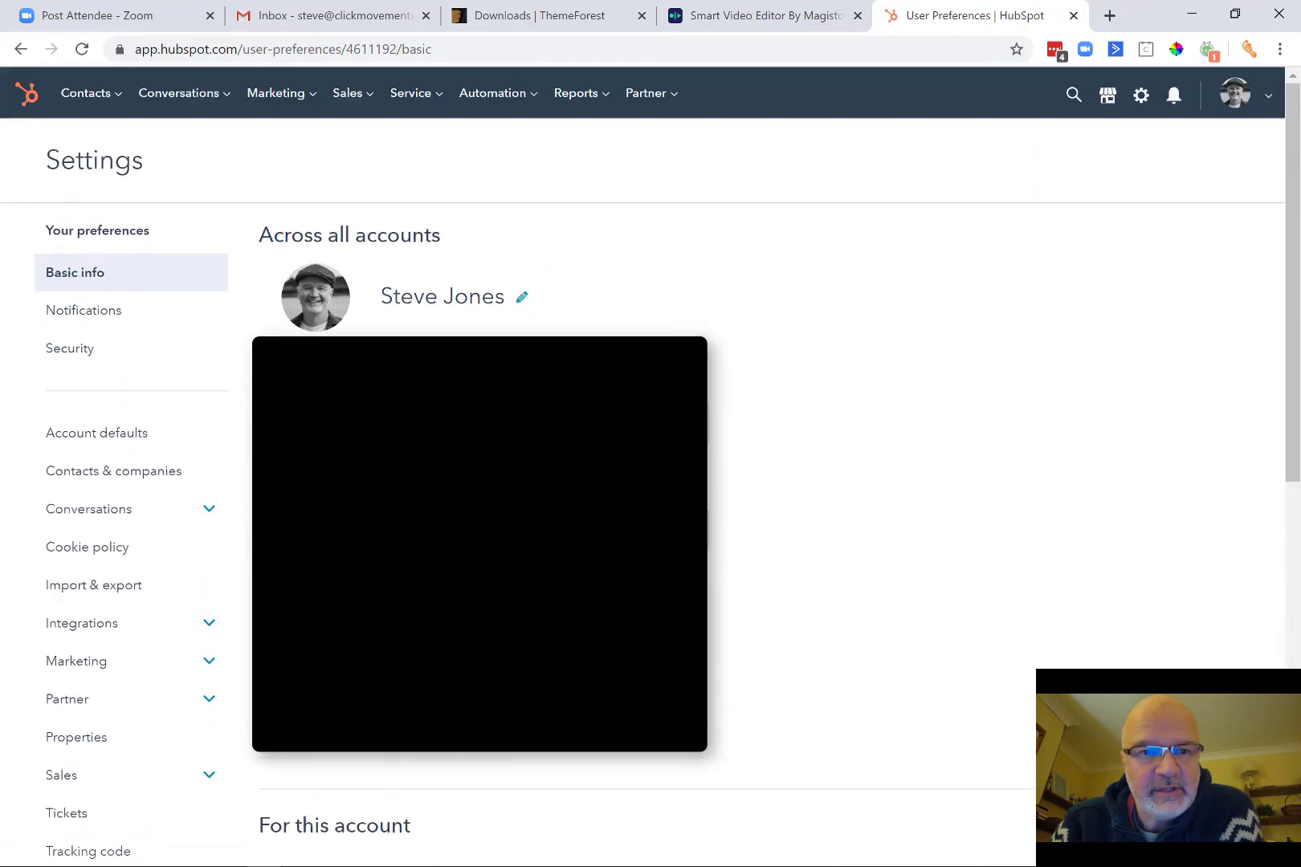
scroll(642, 481, down, 8)
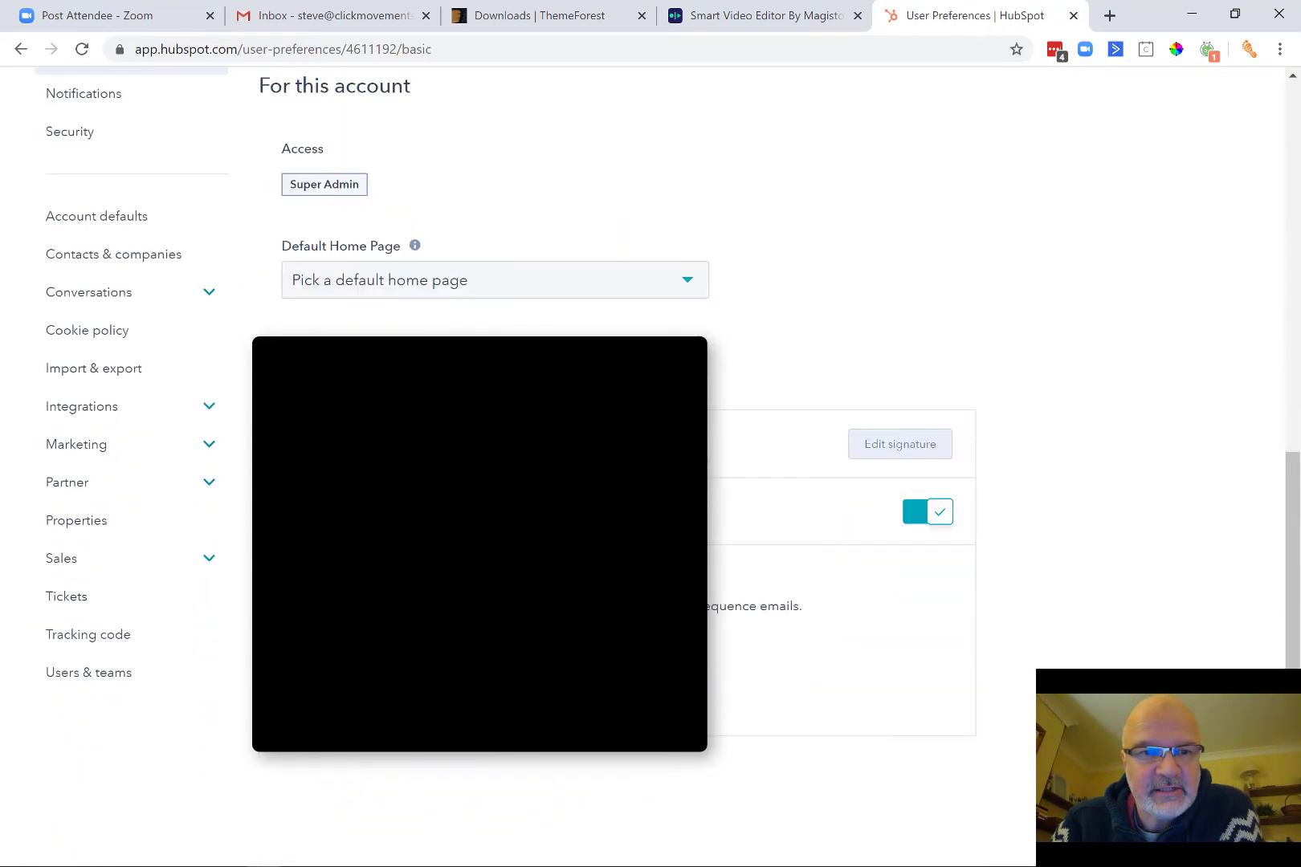
Review your personal Security settings, then go to Account defaults General Info.
click(69, 132)
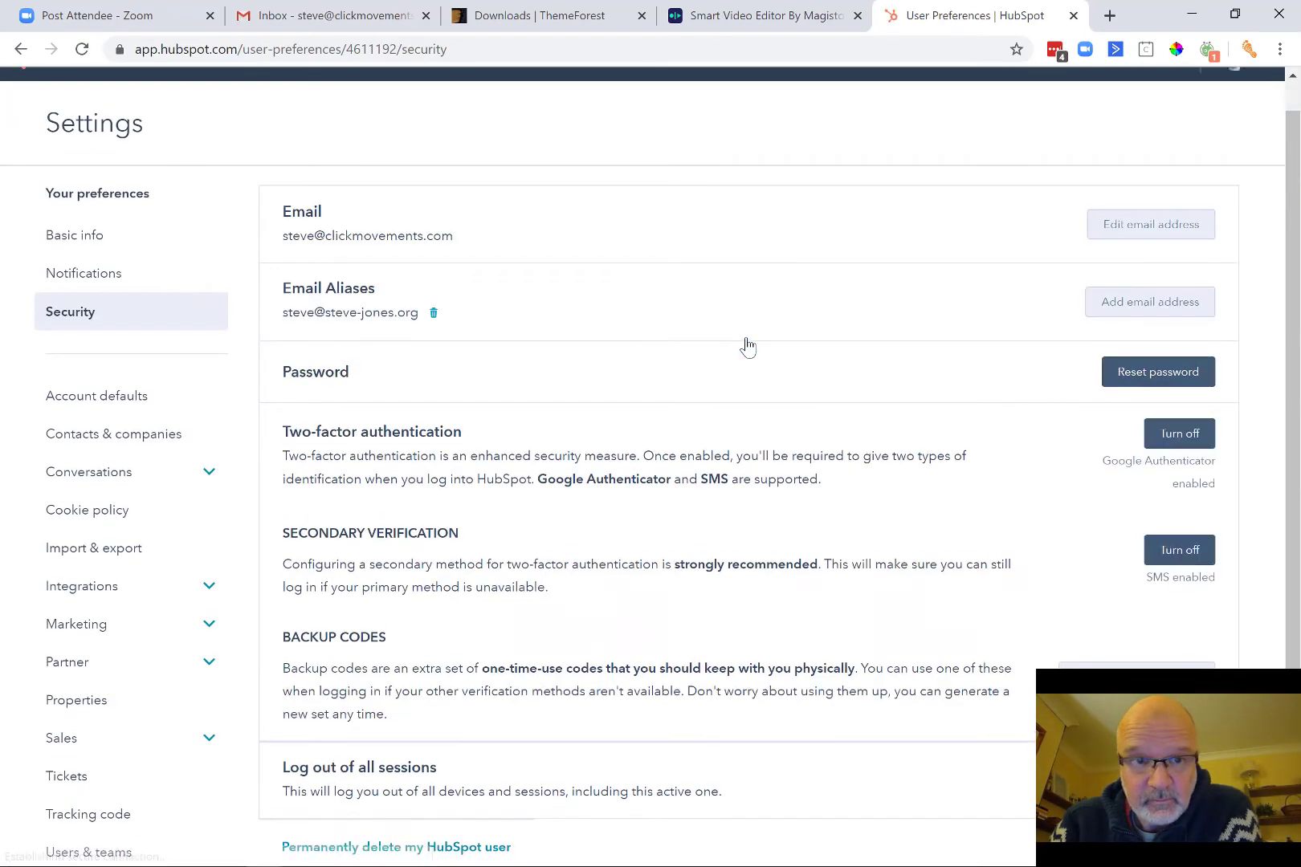
scroll(747, 345, down, 1)
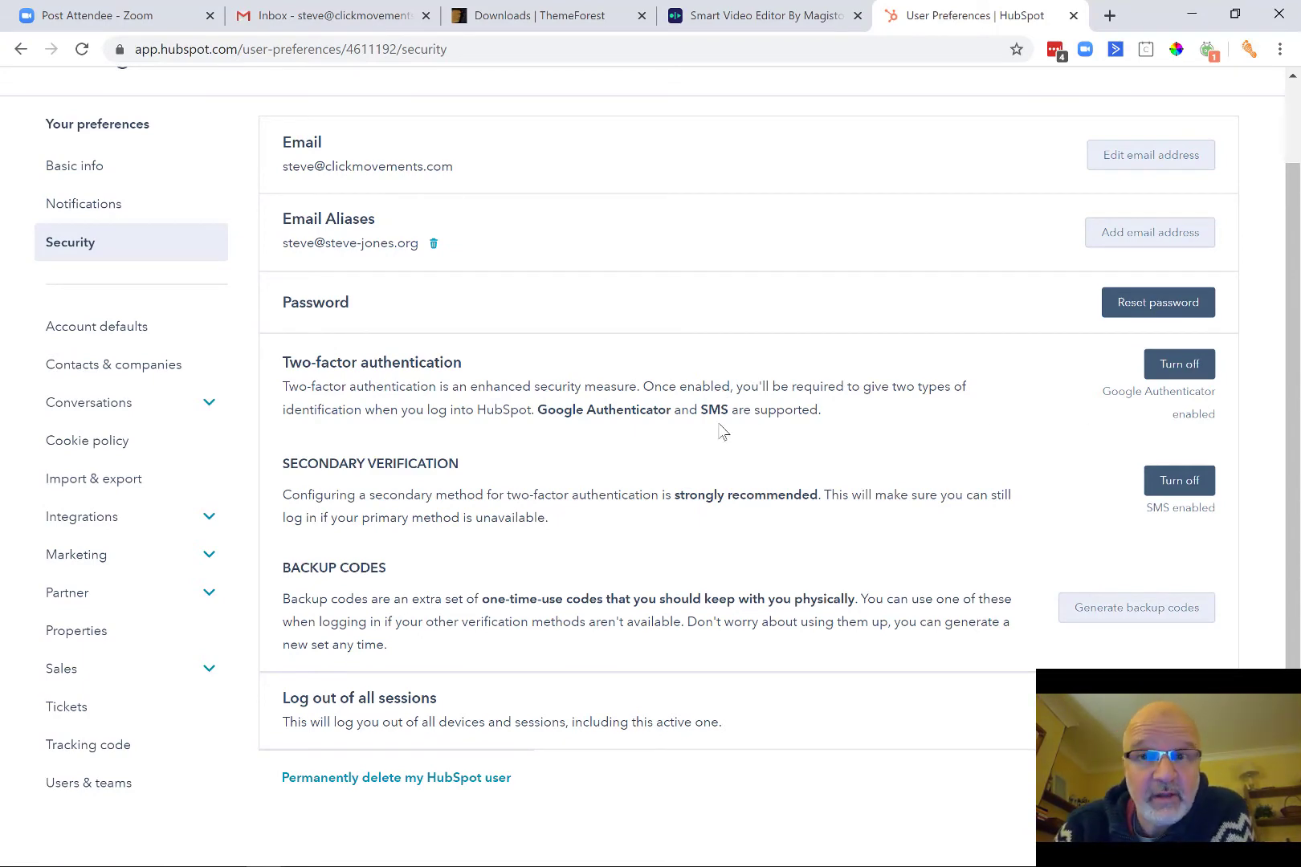
scroll(722, 431, down, 2)
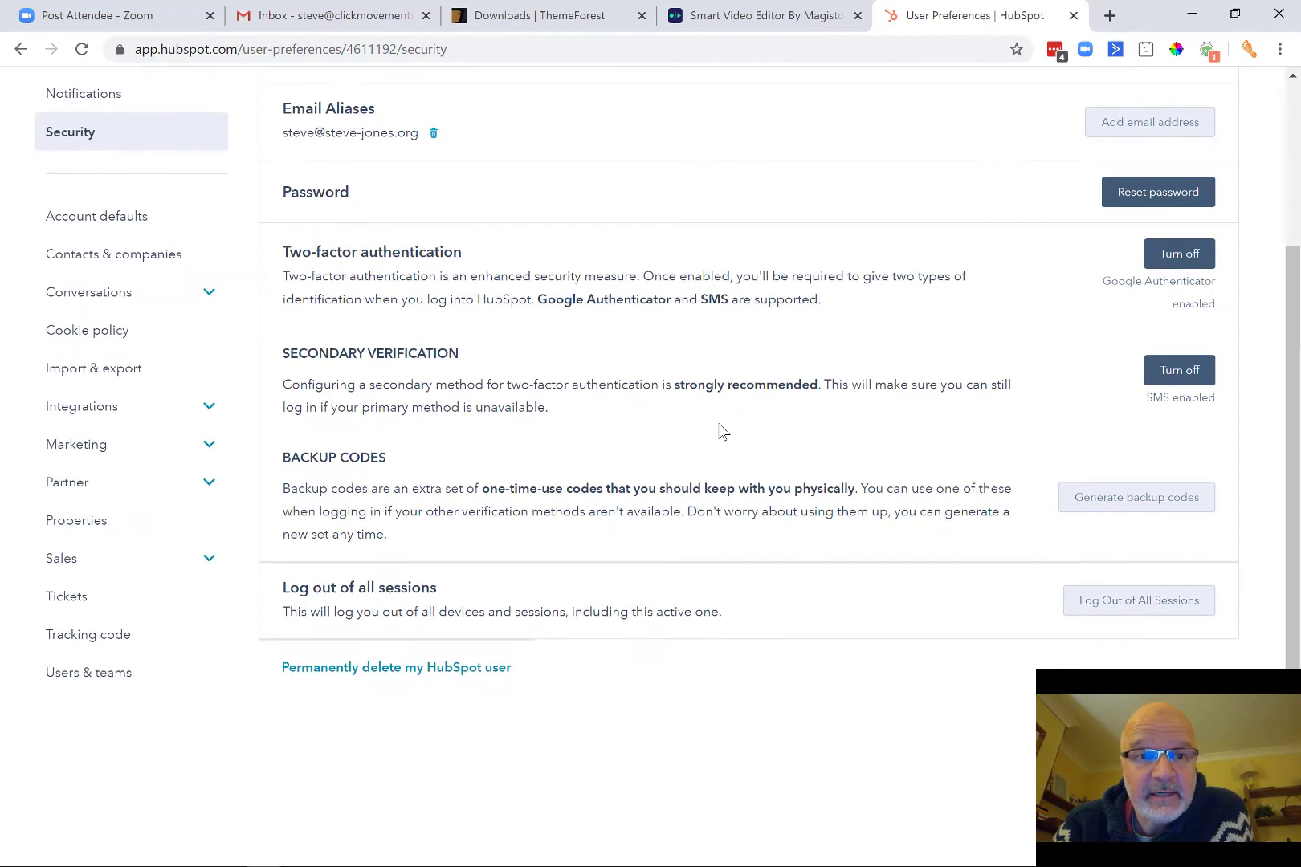
scroll(704, 512, up, 1)
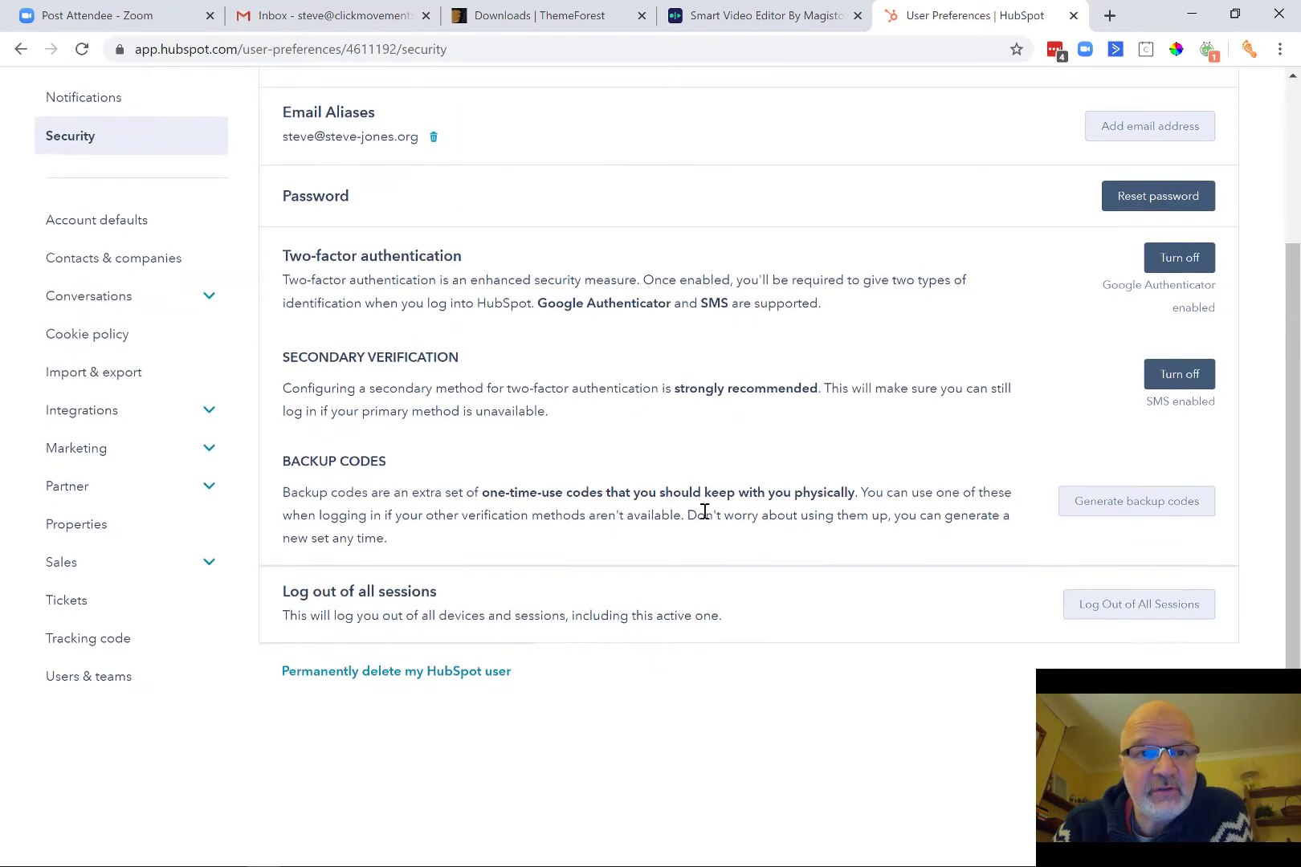
scroll(704, 511, up, 1)
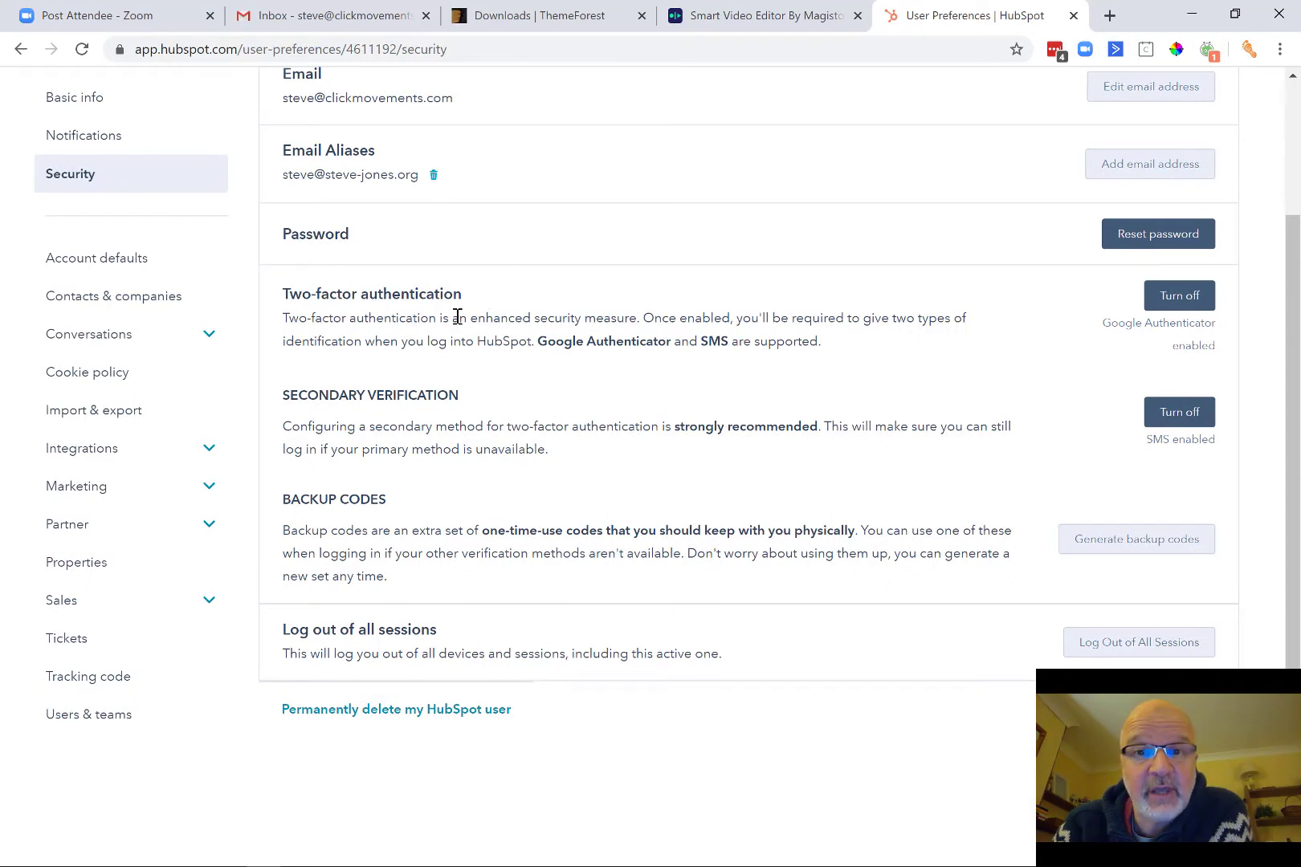
scroll(456, 316, up, 1)
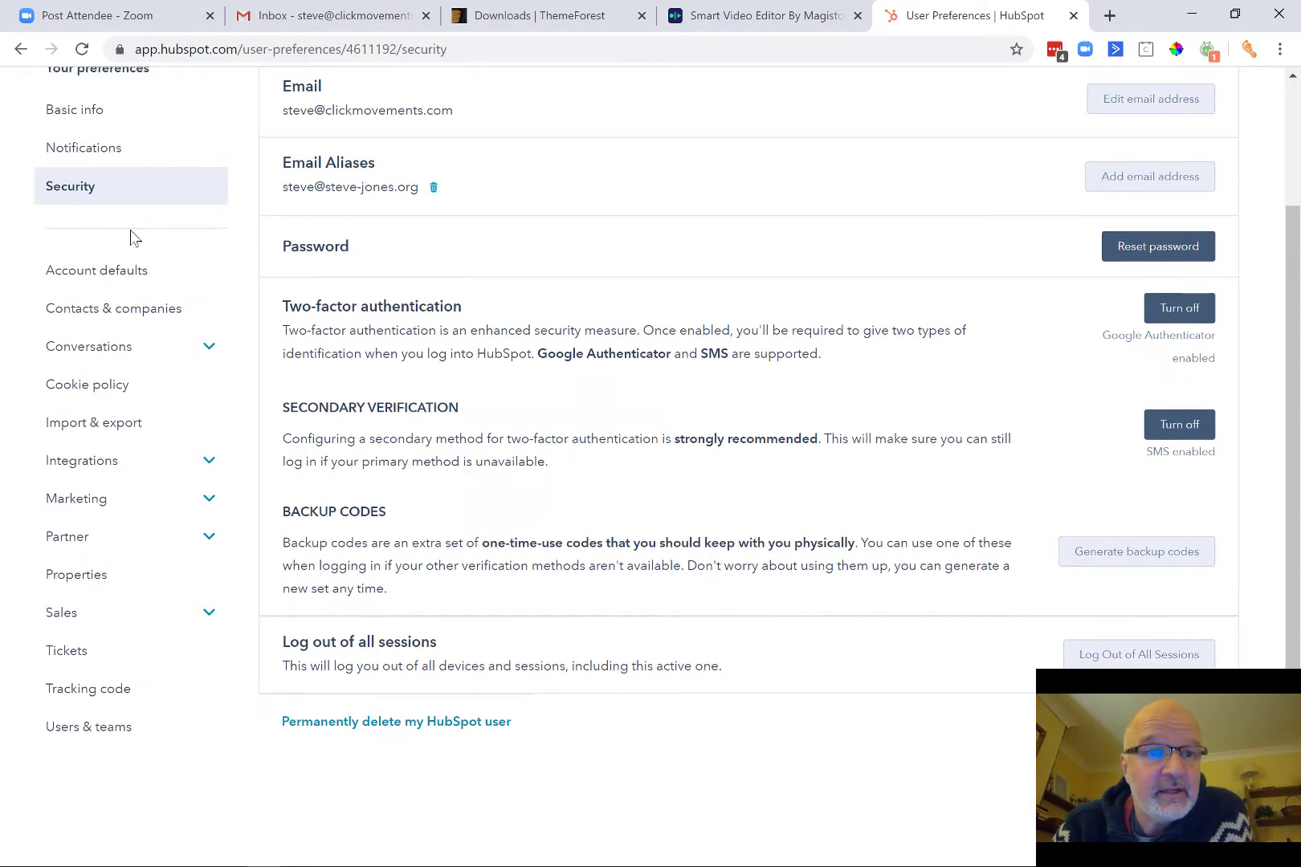
click(123, 273)
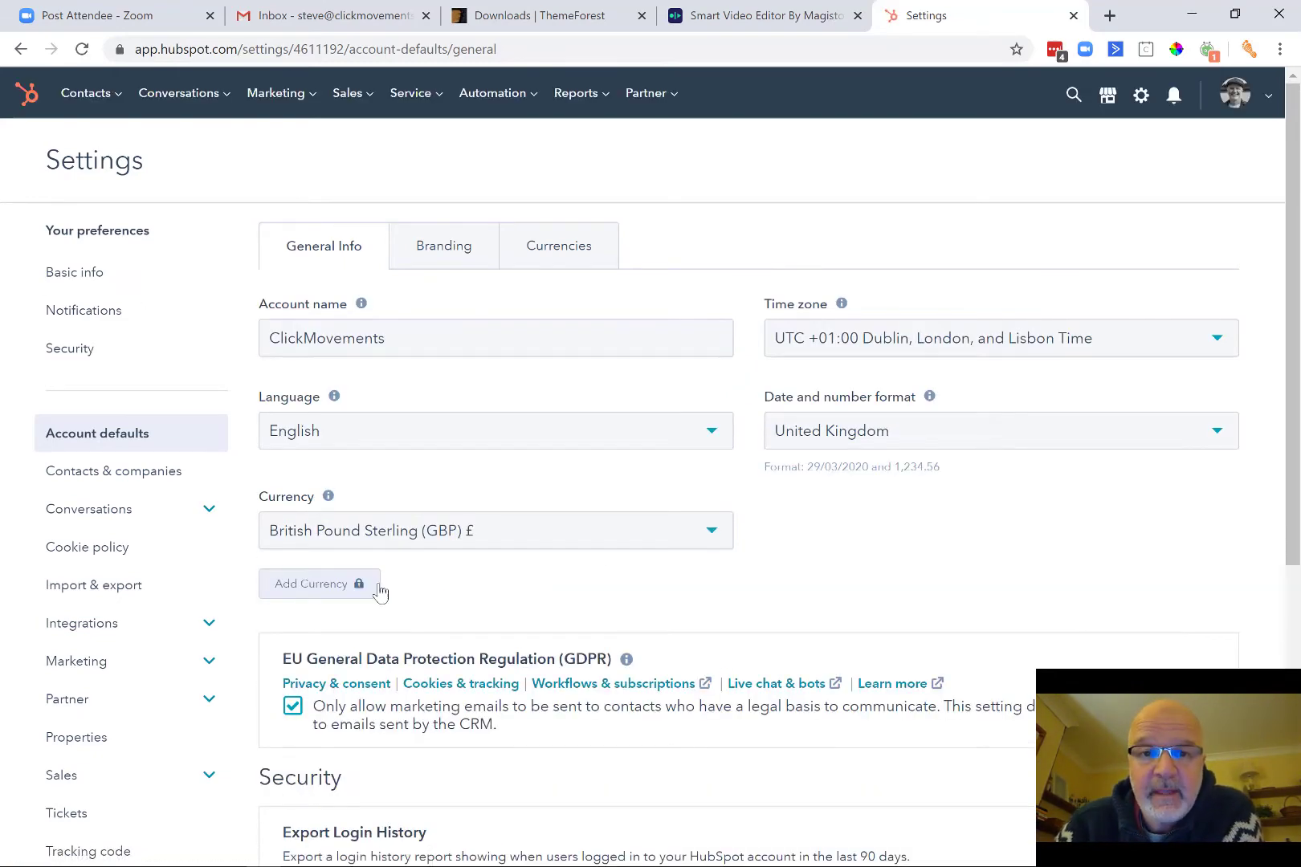
Check the default time zone, format and GDPR settings, then open the avatar account menu.
scroll(803, 578, down, 3)
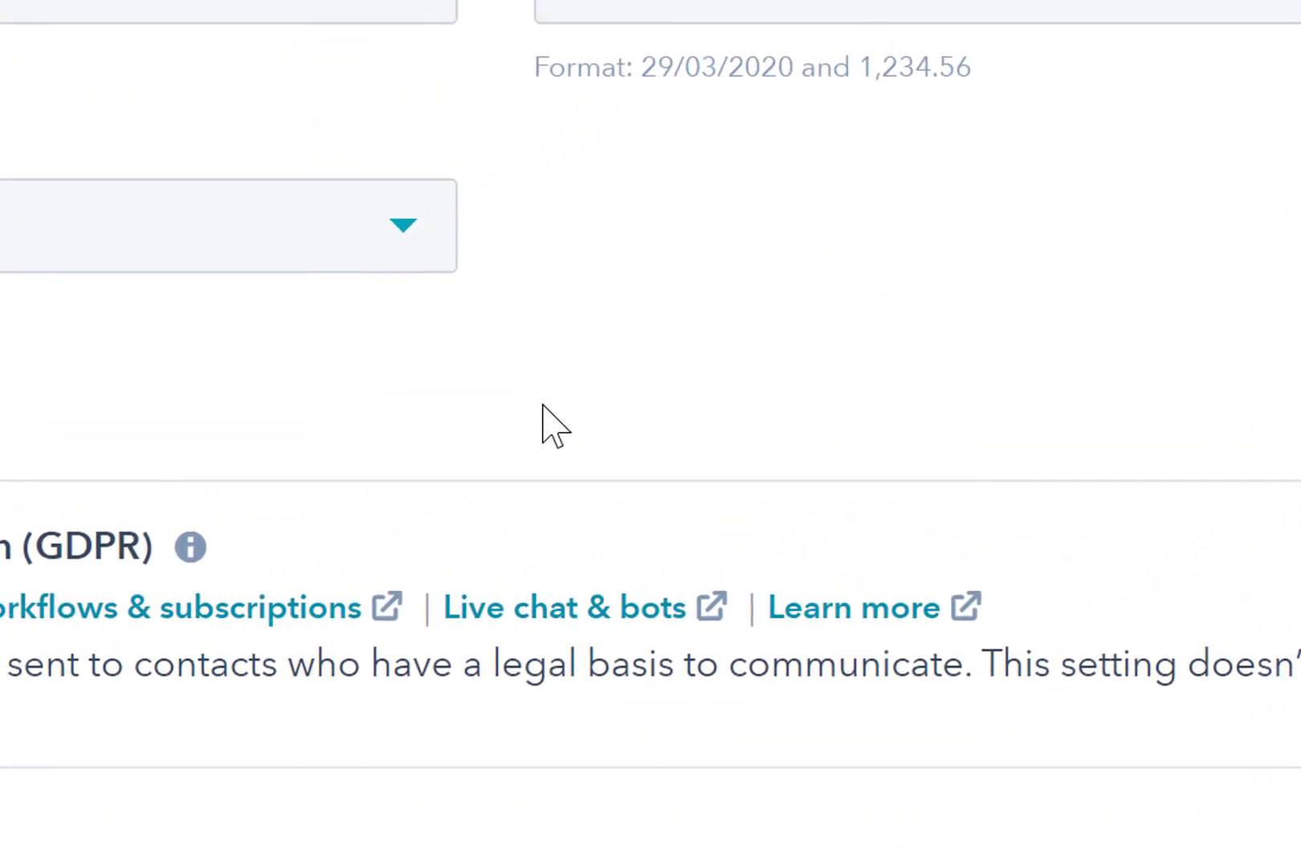
scroll(540, 424, up, 5)
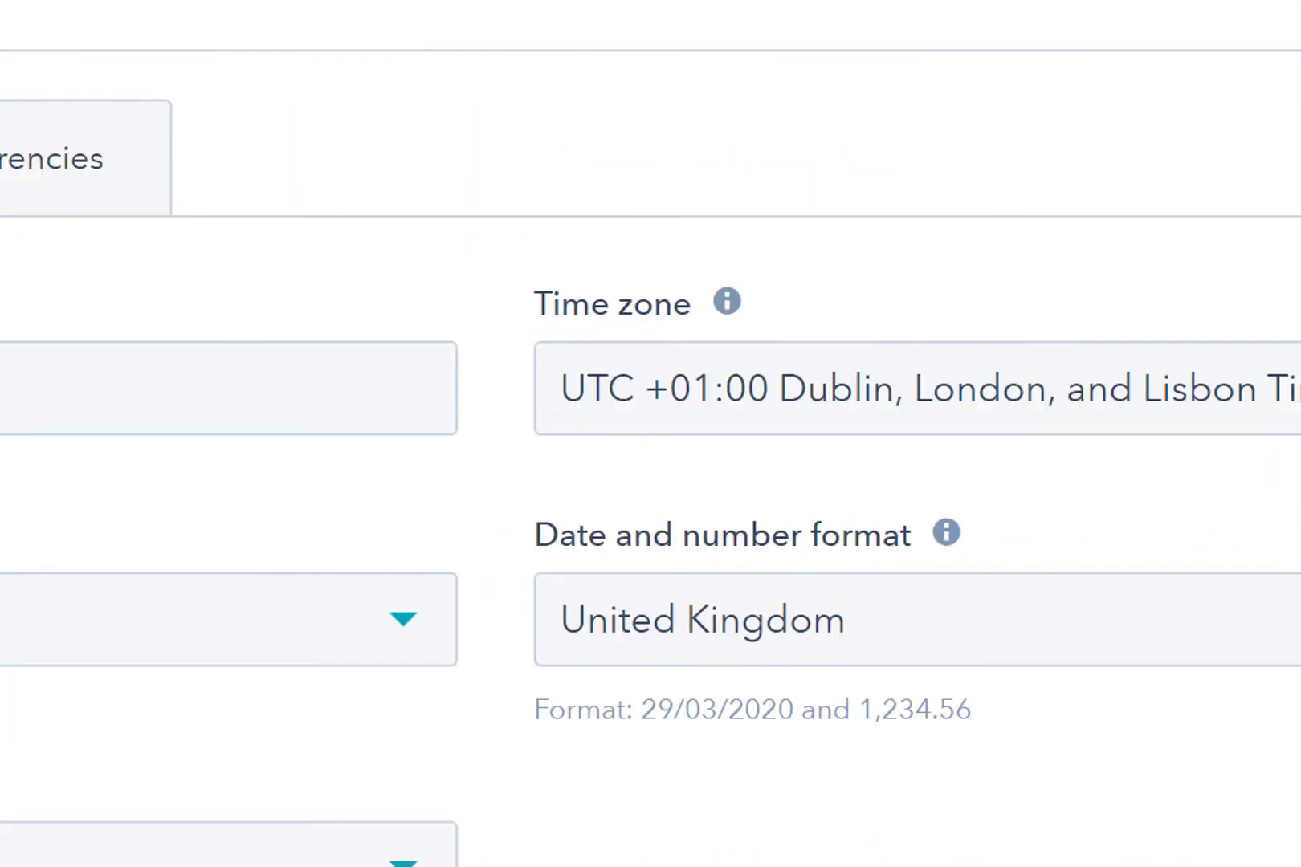
click(1176, 165)
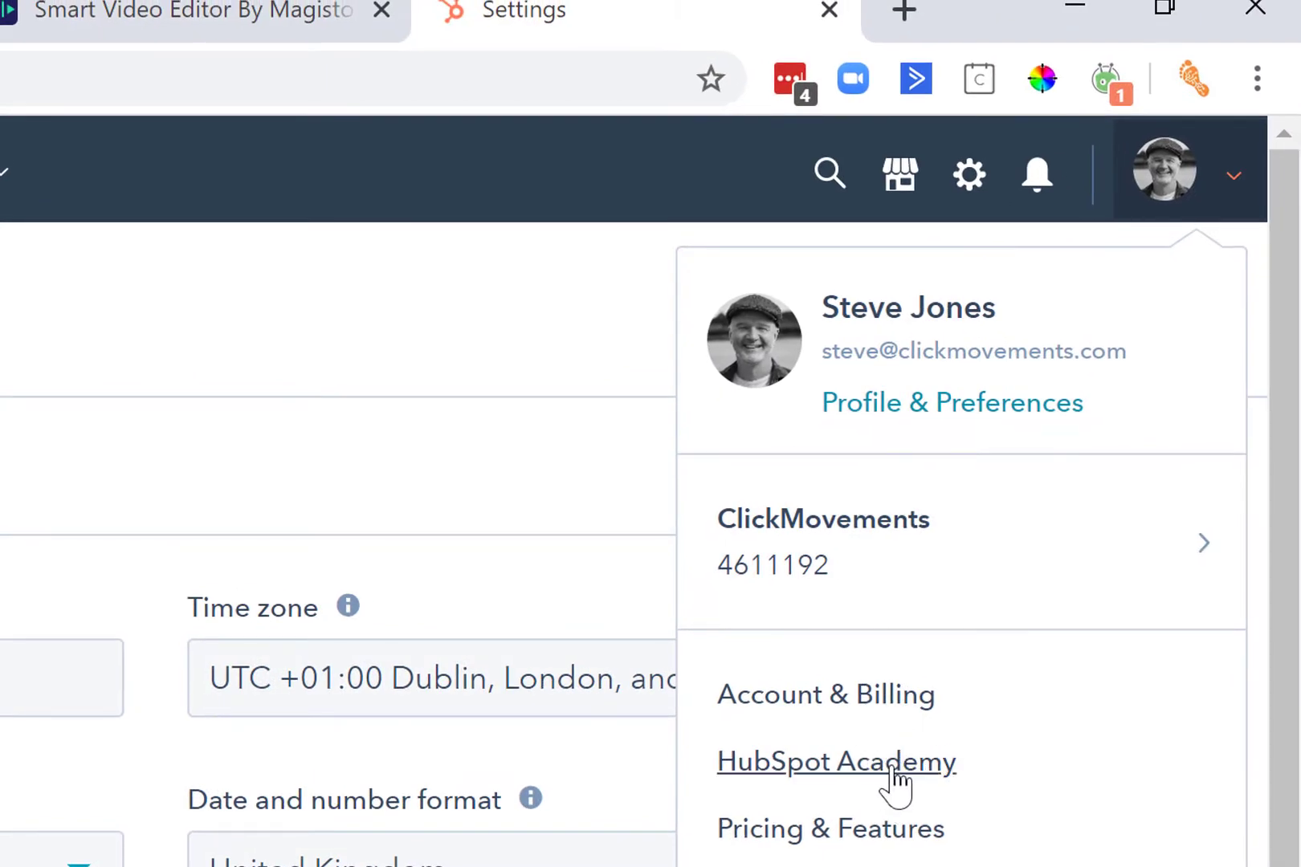
Open HubSpot Academy and browse in-progress courses, the completed Inbound certification and all courses.
click(893, 769)
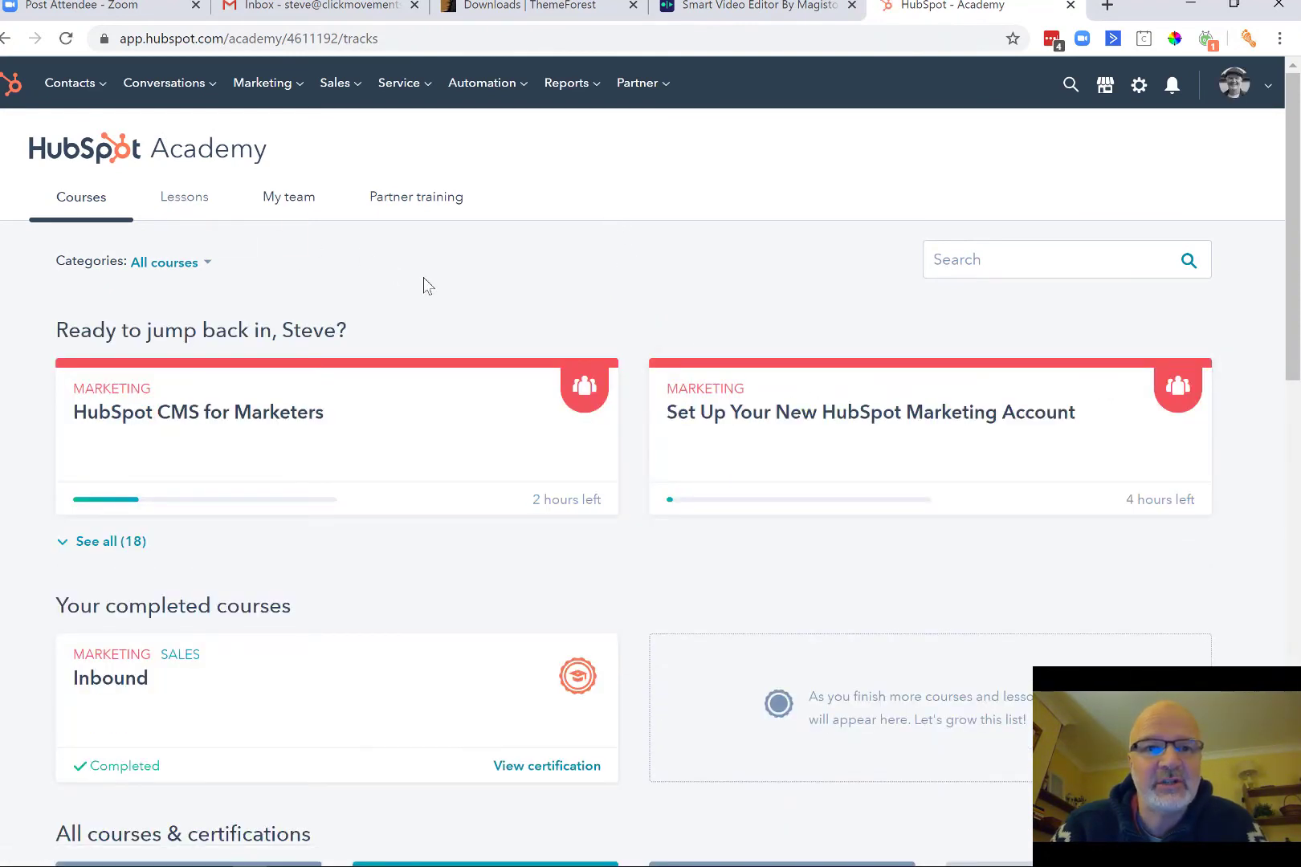
scroll(540, 319, down, 1)
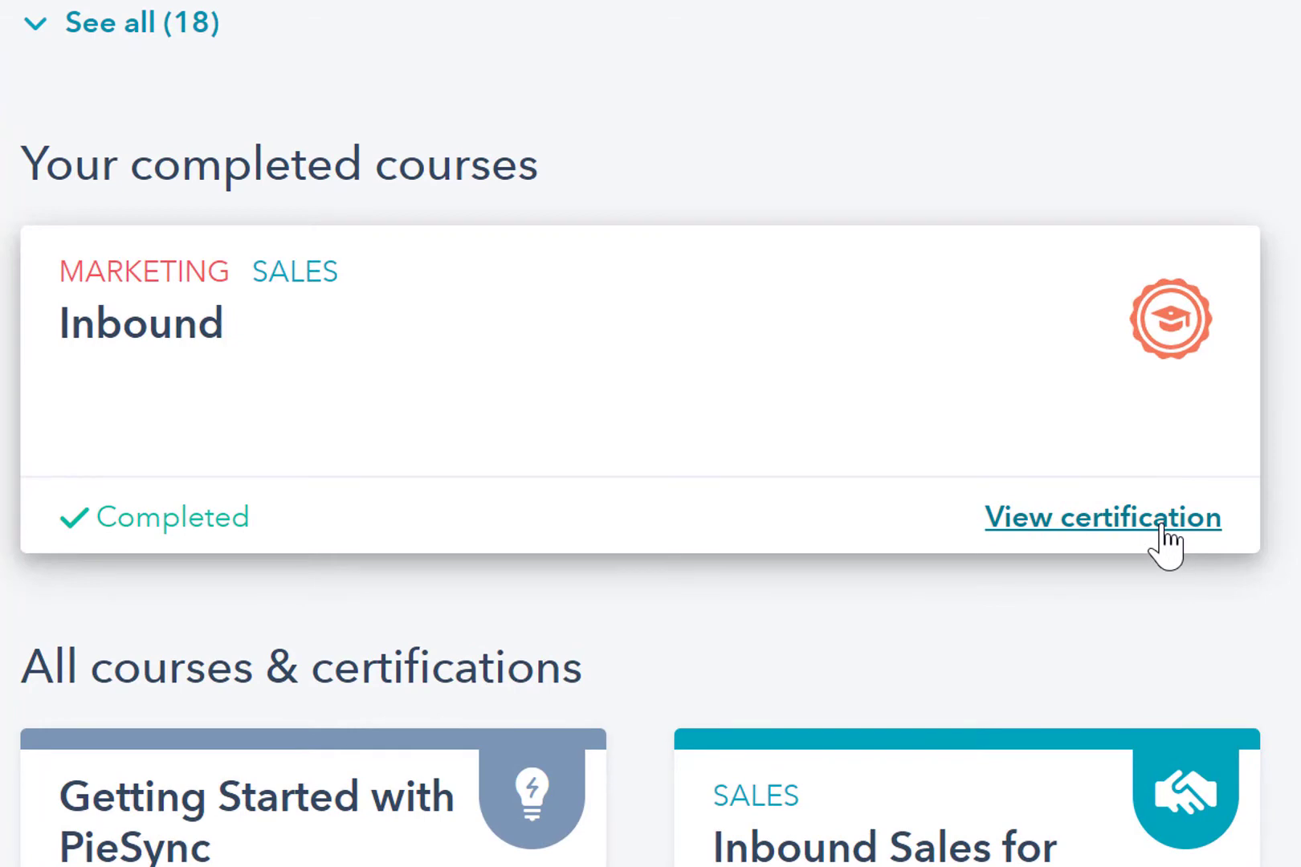
scroll(650, 434, down, 5)
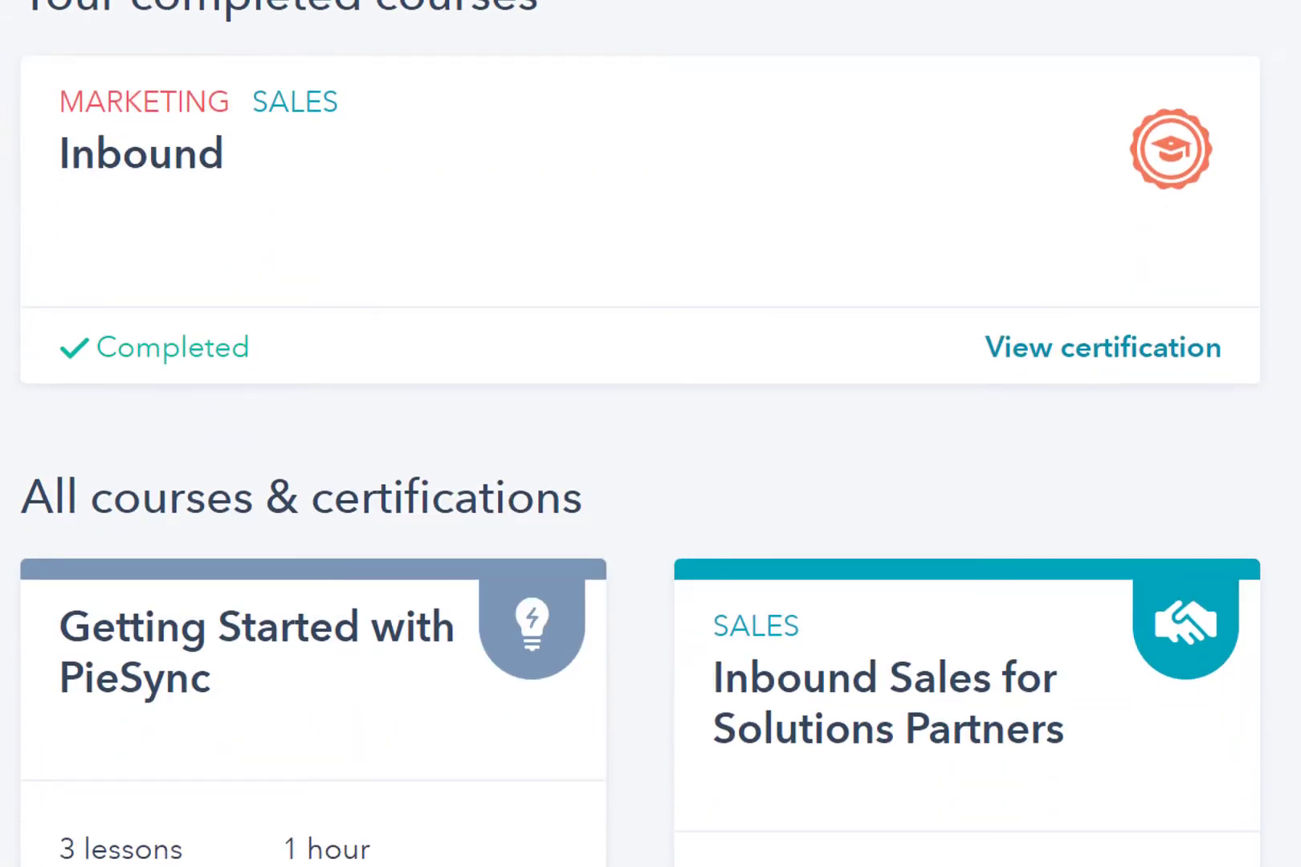
scroll(650, 434, down, 5)
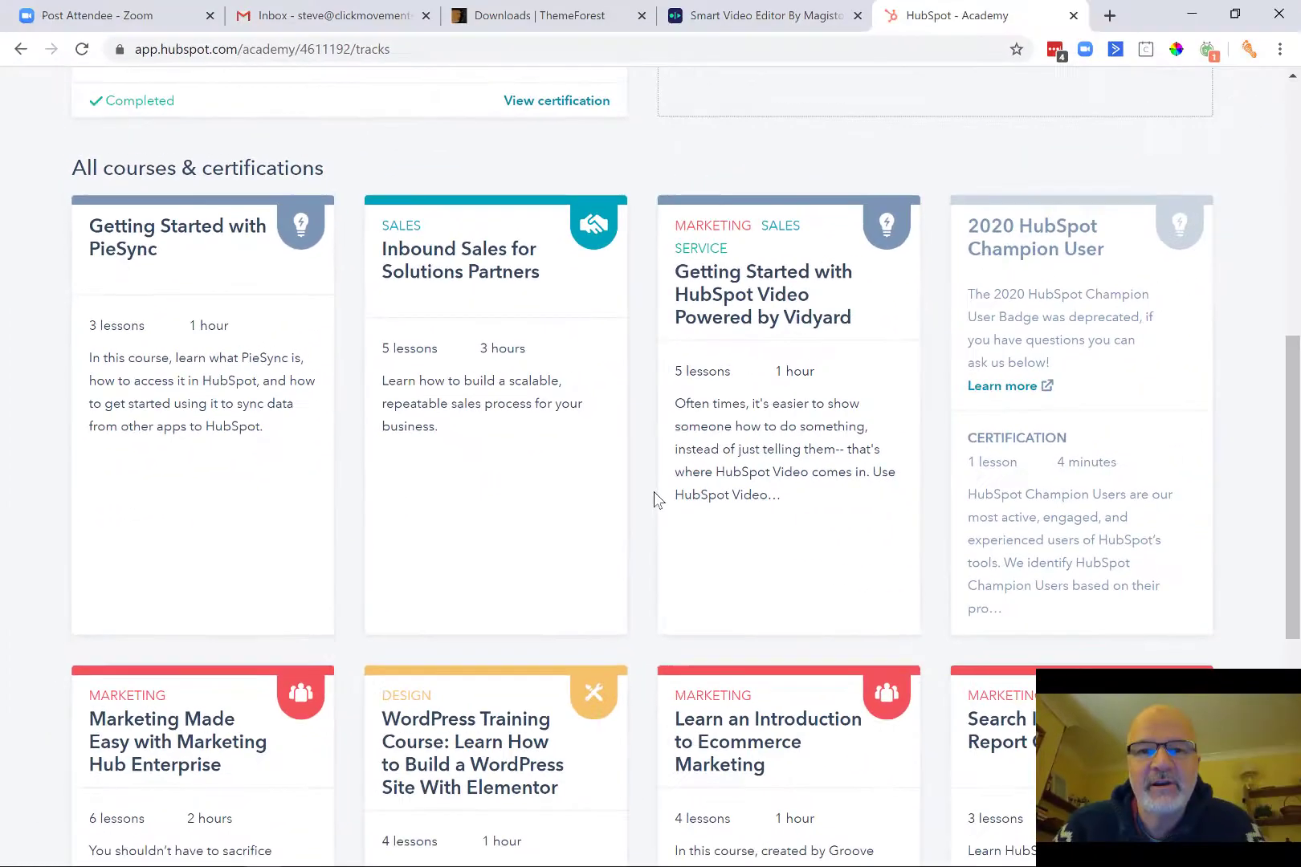
scroll(950, 514, up, 9)
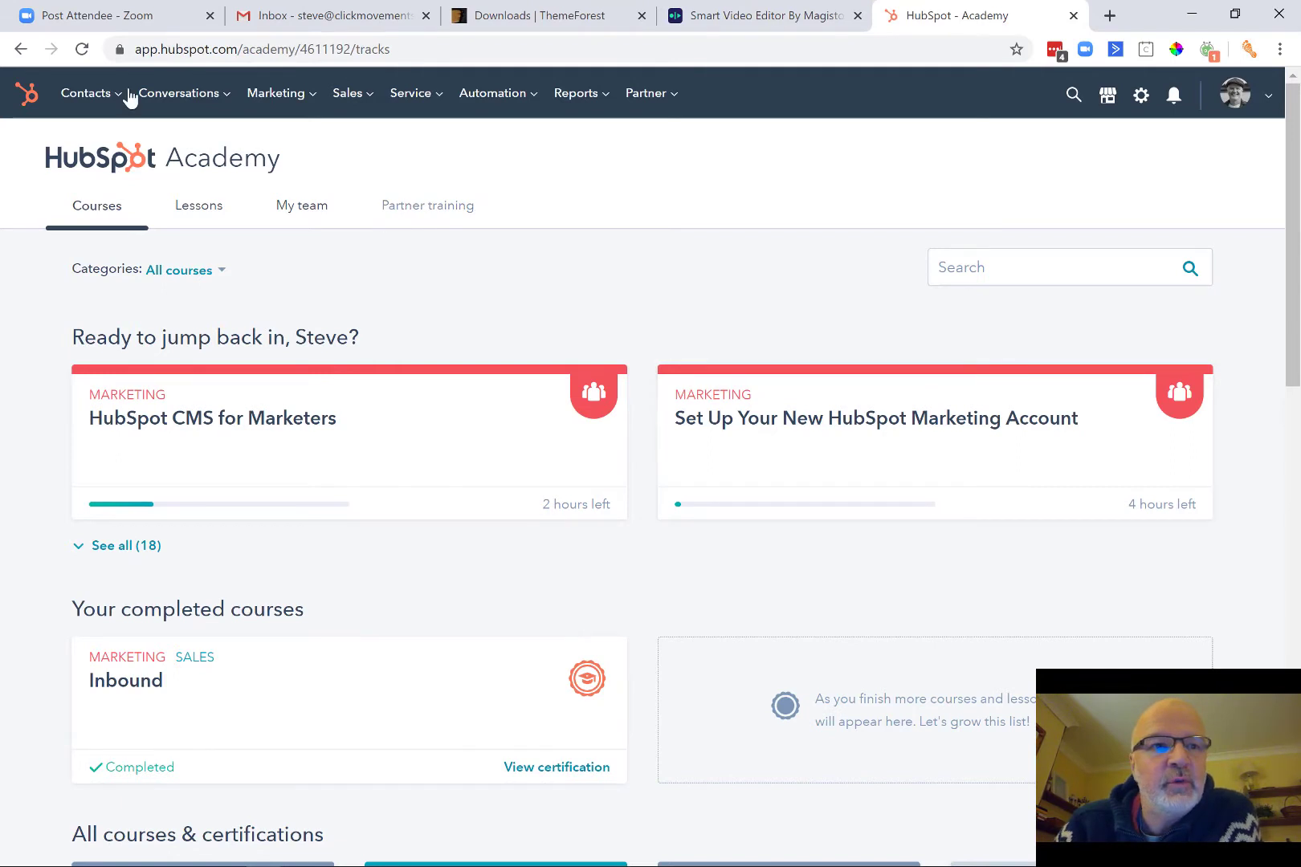
Go back to Account defaults, review its GDPR legal-basis, security and access options, and reload it.
click(23, 50)
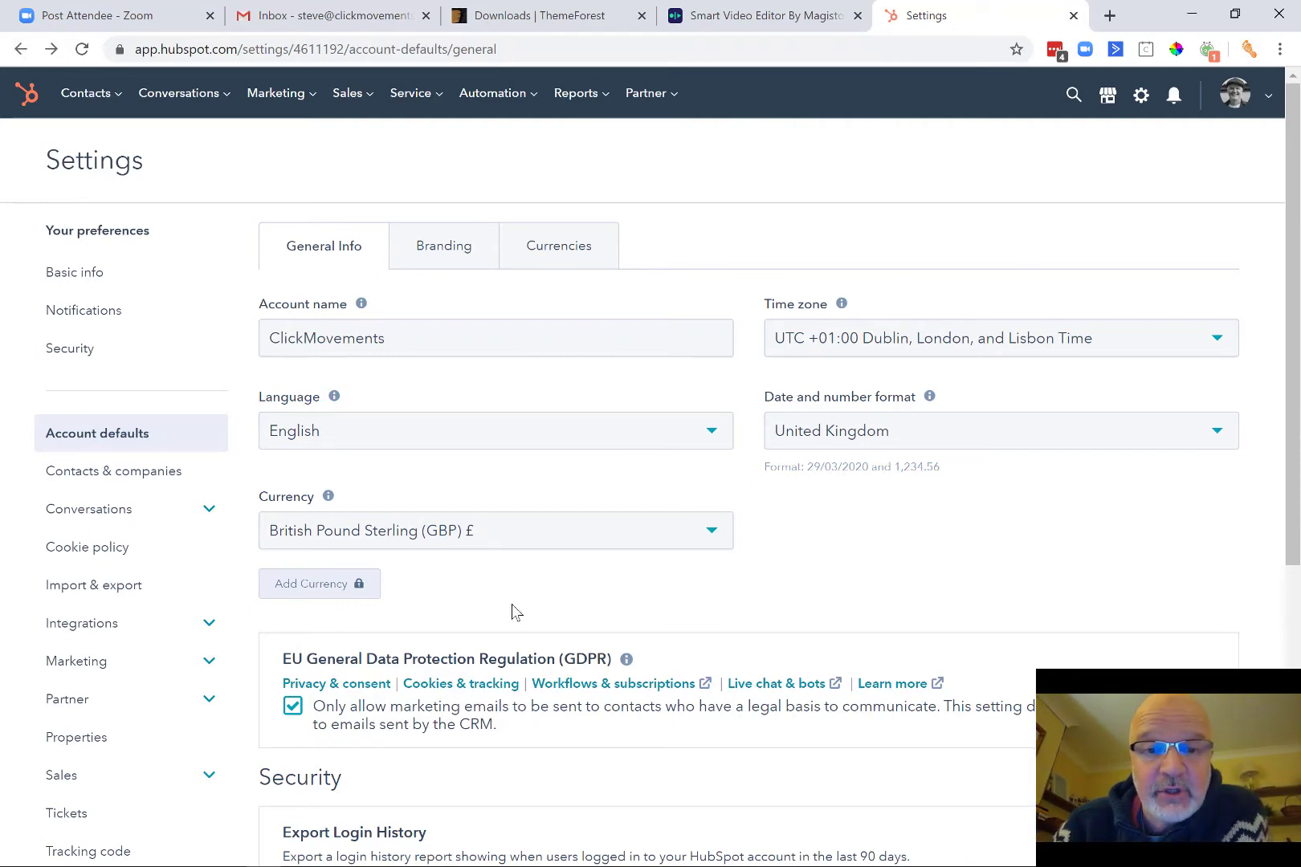
scroll(514, 612, down, 4)
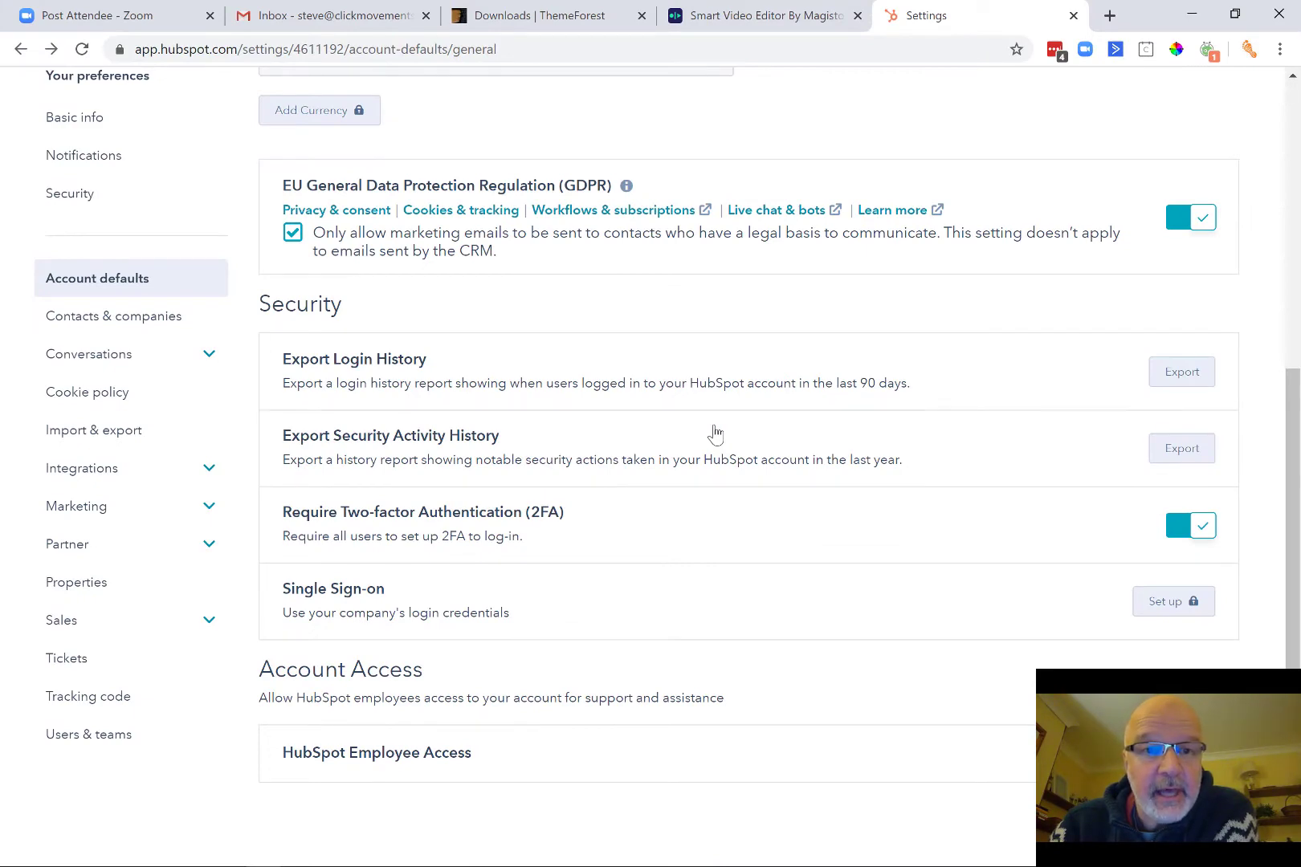
scroll(715, 434, up, 2)
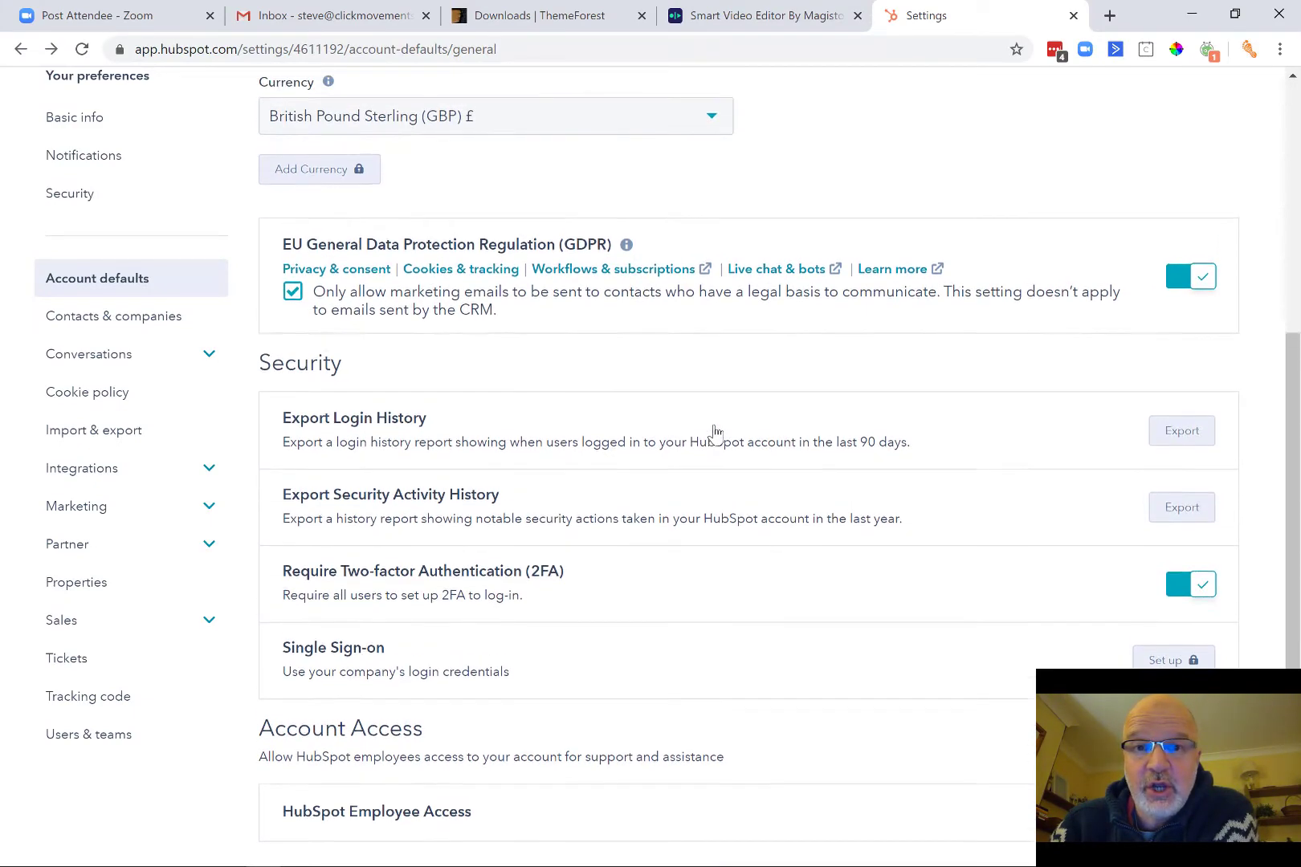
scroll(715, 433, down, 2)
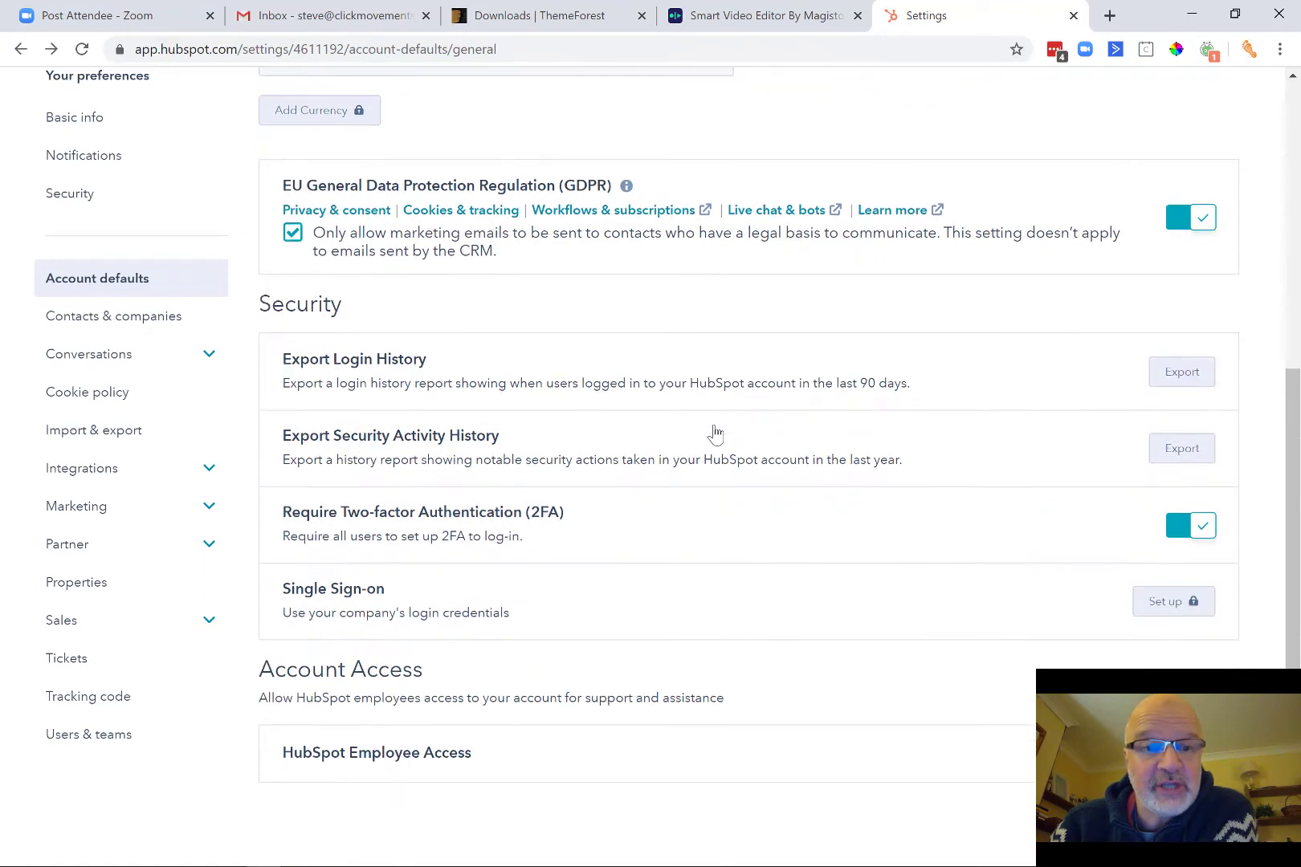
scroll(714, 433, up, 3)
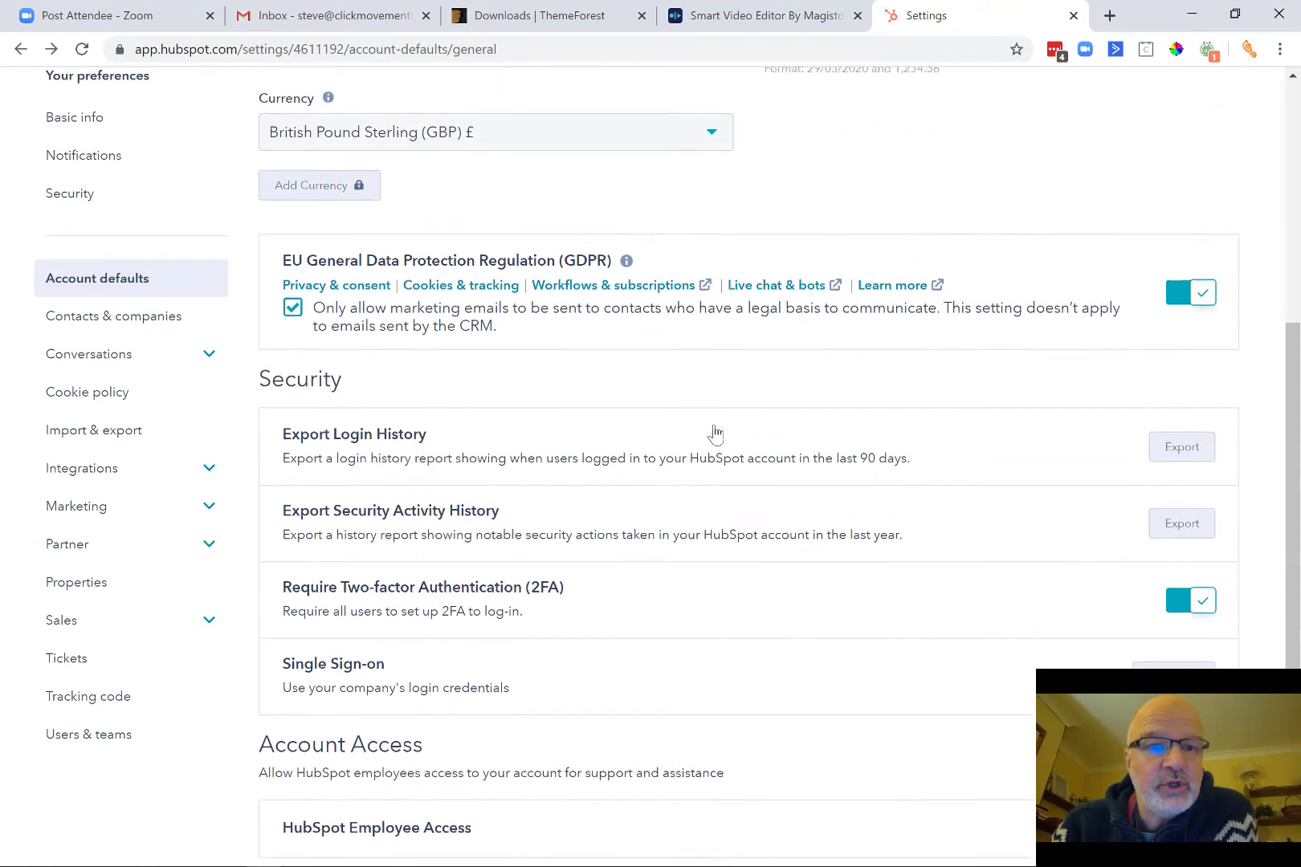
scroll(714, 433, up, 2)
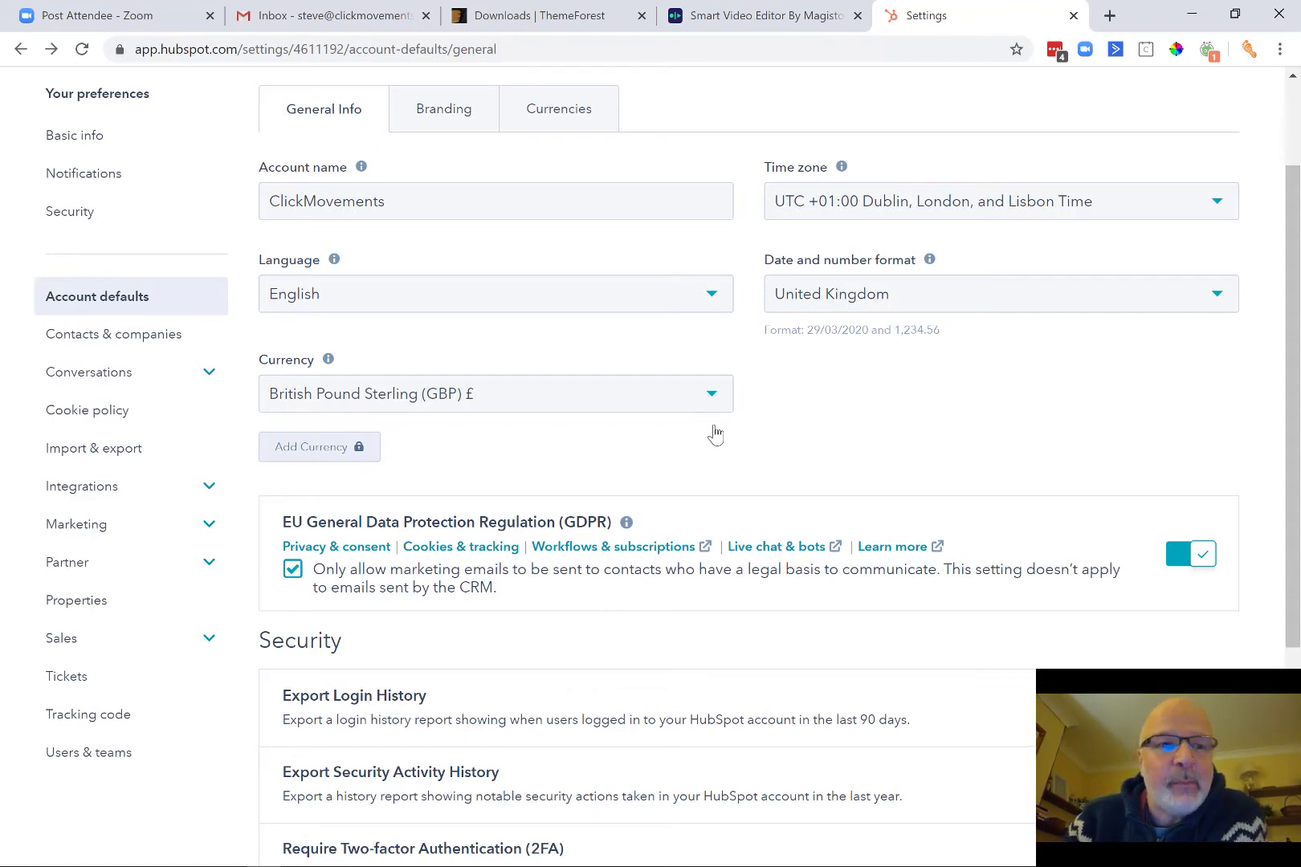
click(206, 294)
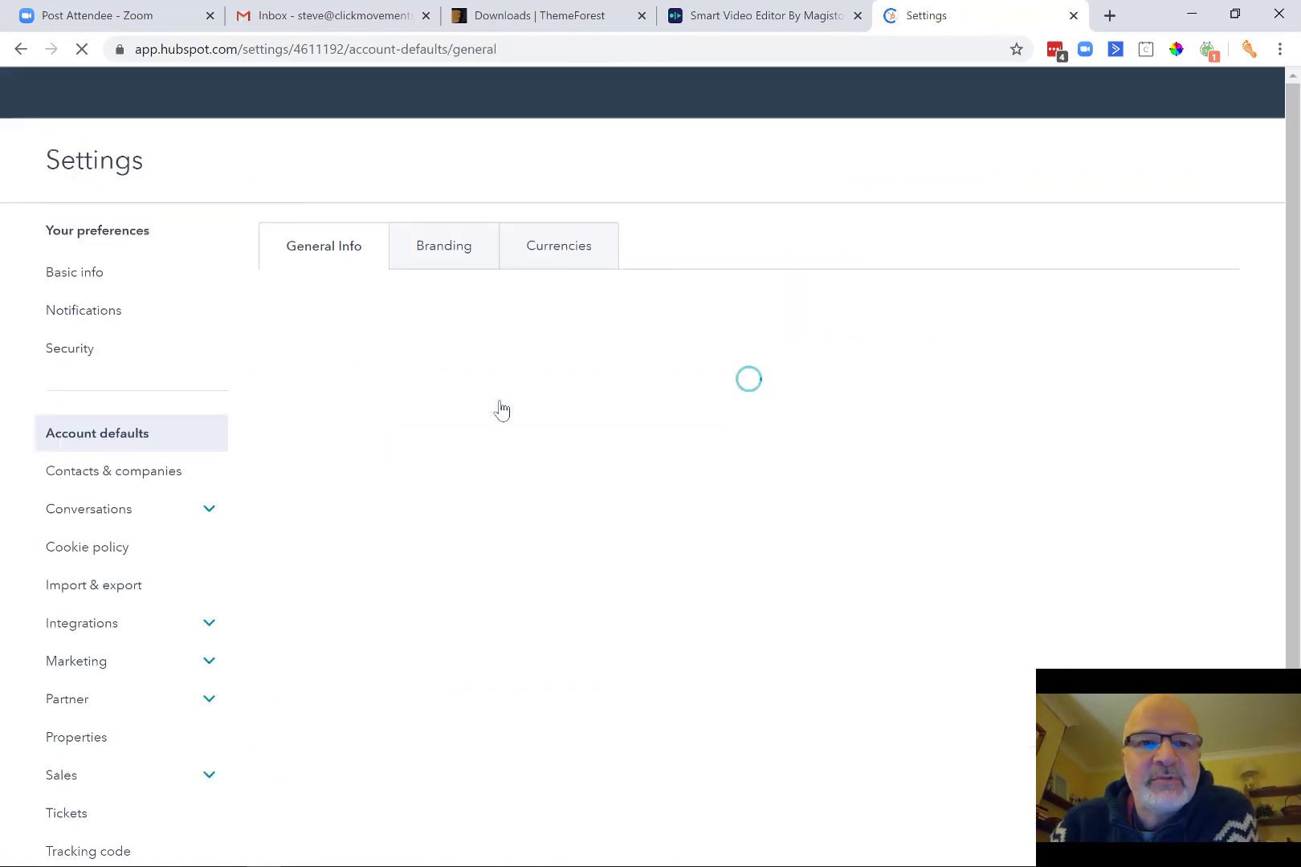
scroll(500, 409, down, 2)
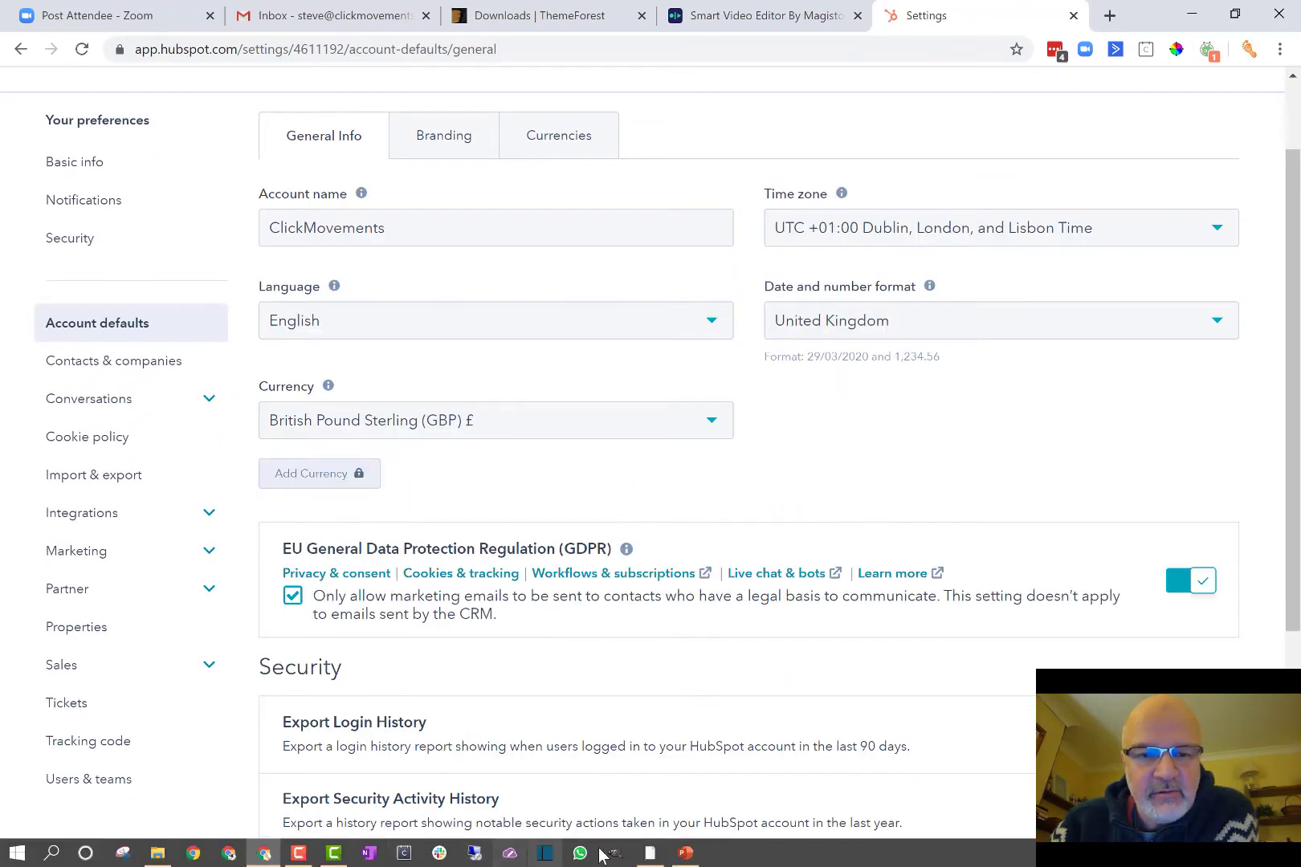
click(687, 853)
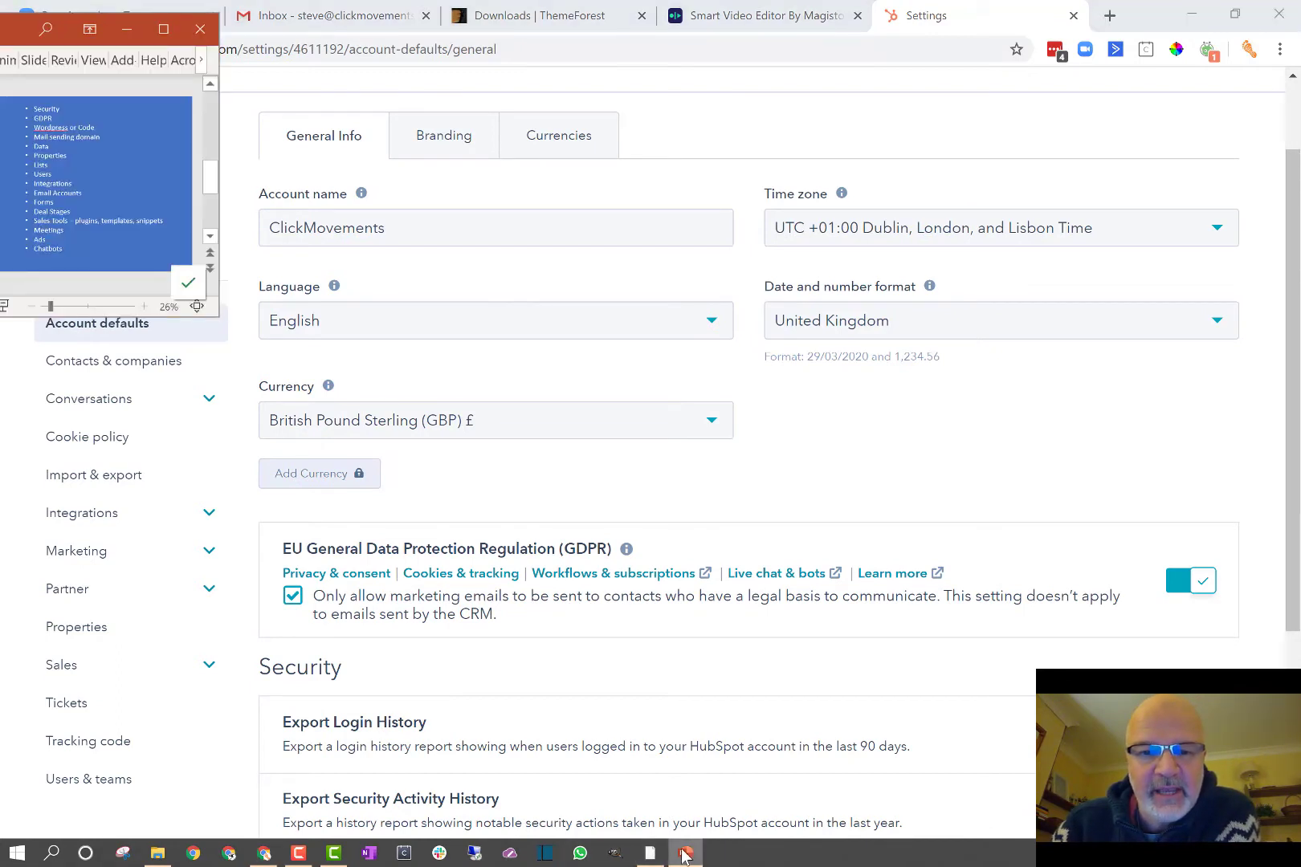
click(684, 854)
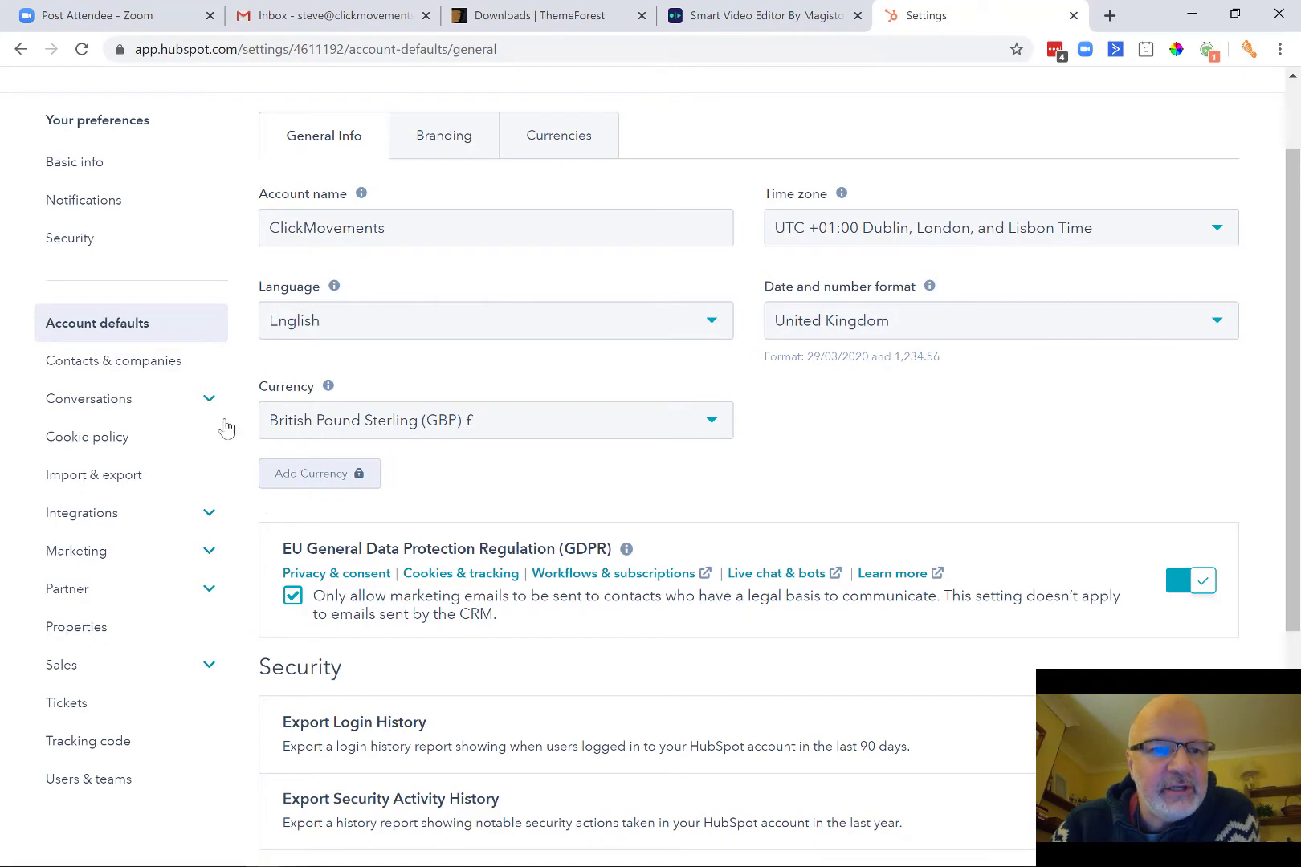
click(210, 517)
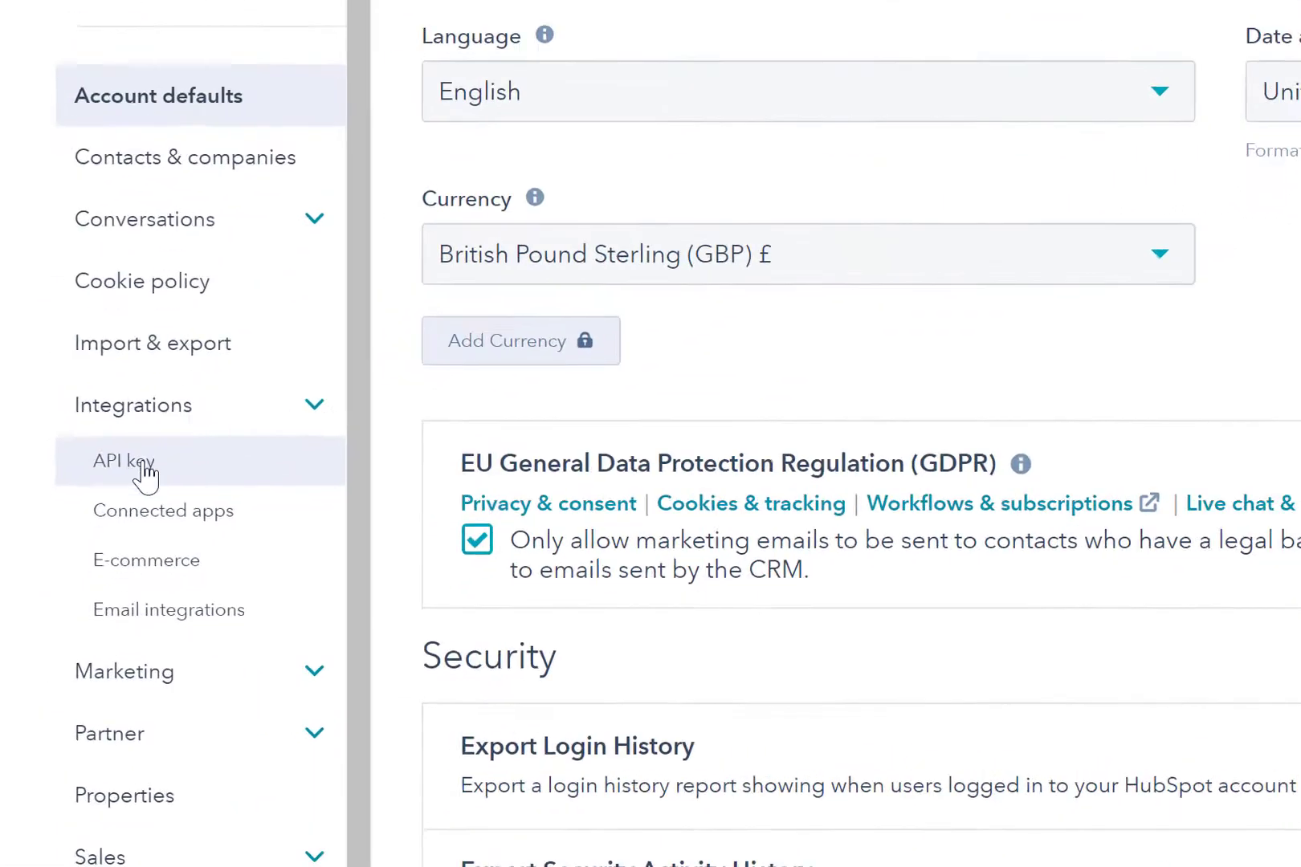
click(213, 462)
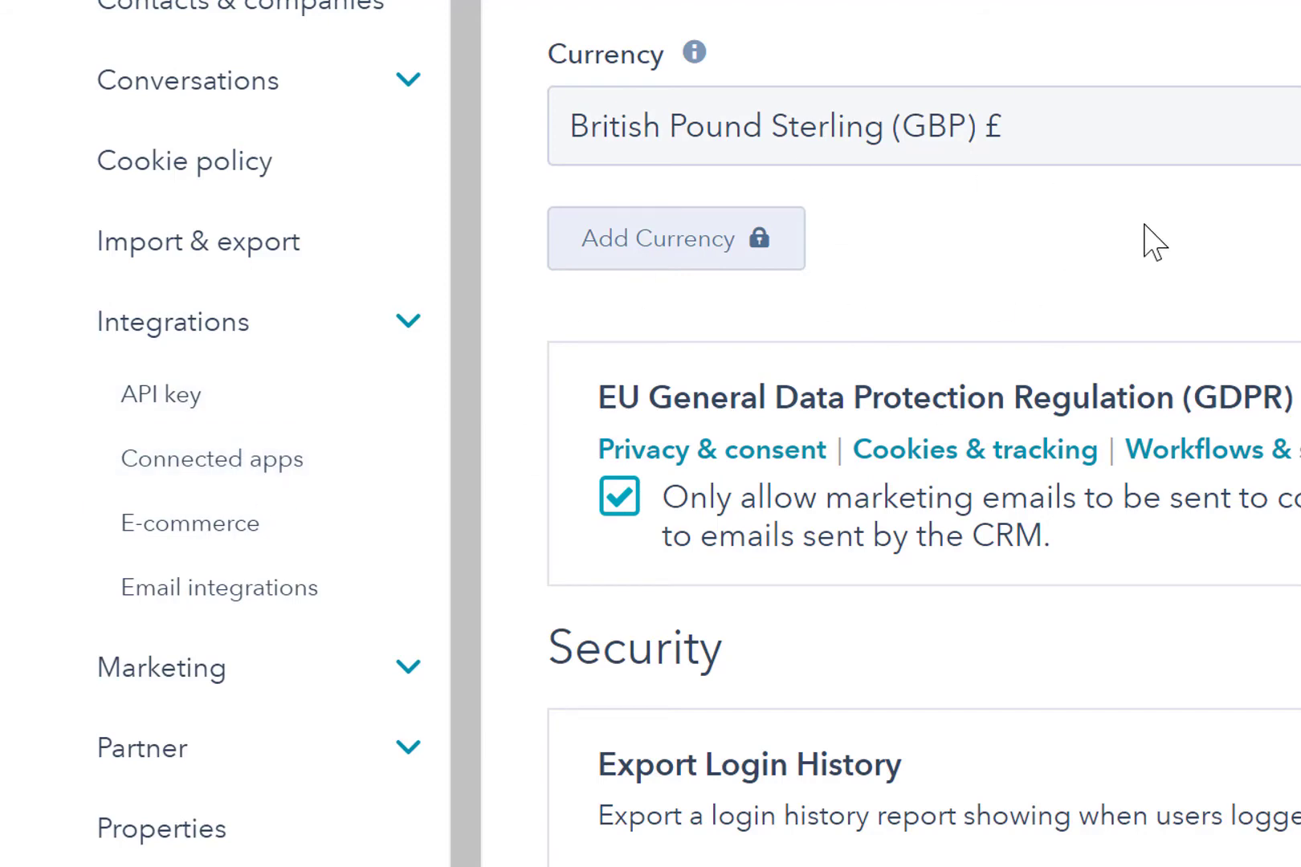
scroll(1153, 241, up, 3)
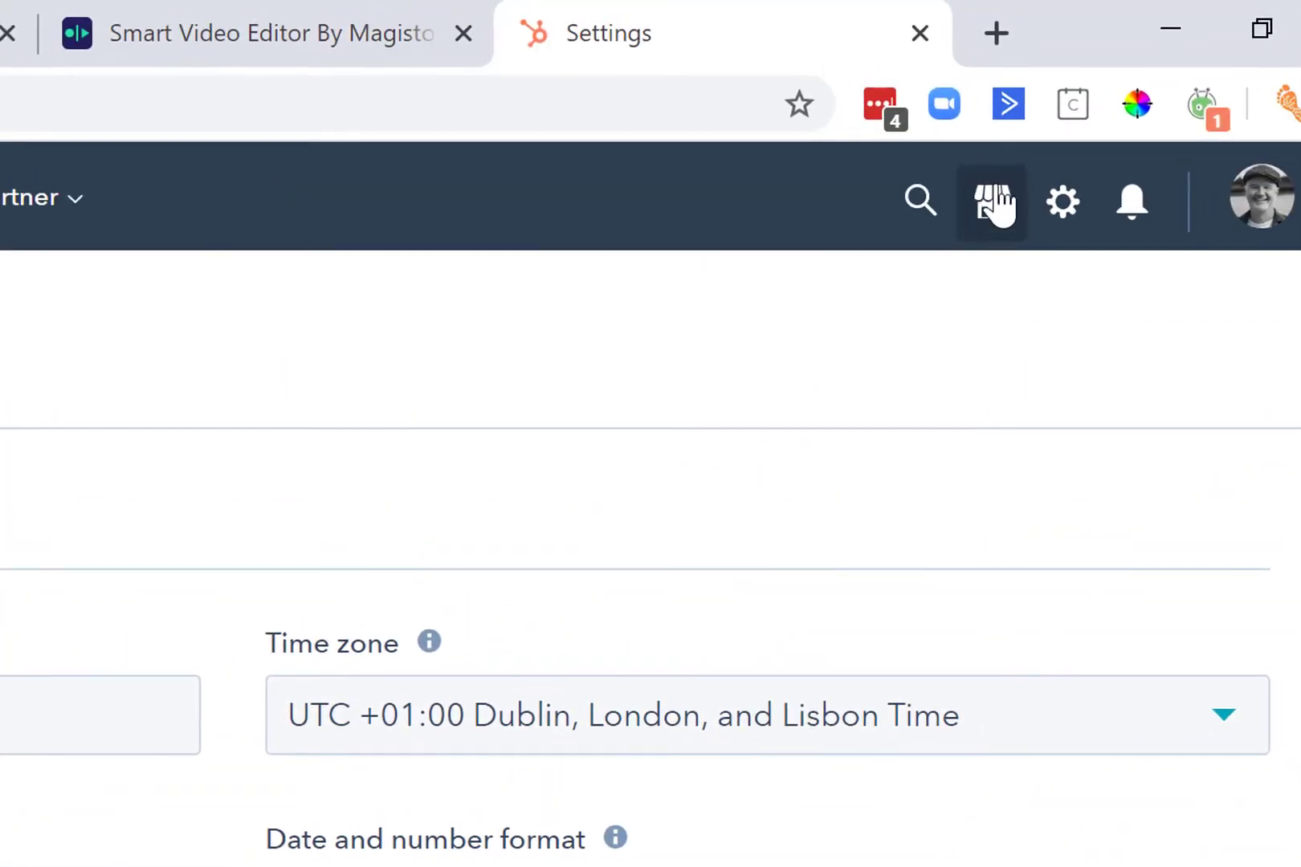
Go to the App Marketplace from the Marketplace menu.
click(990, 213)
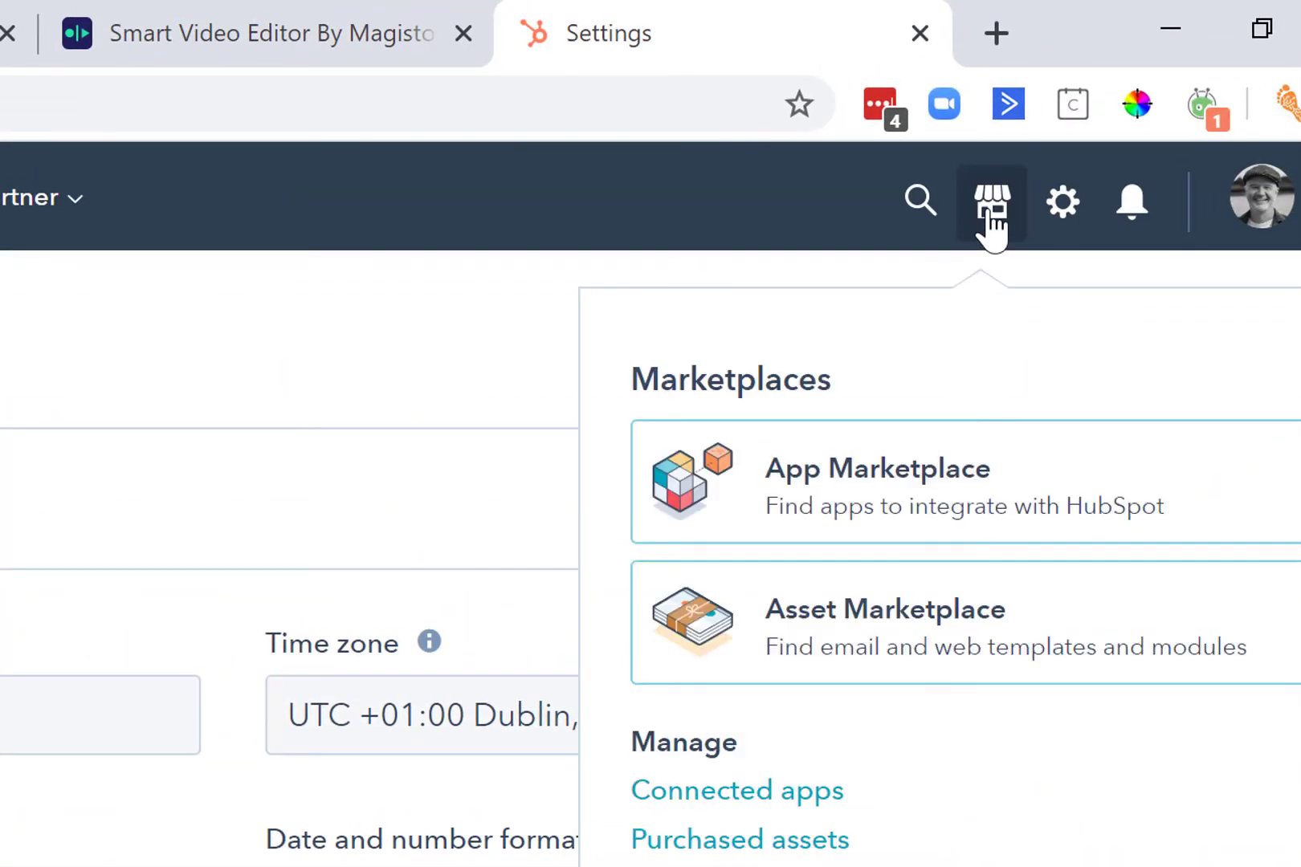
click(929, 486)
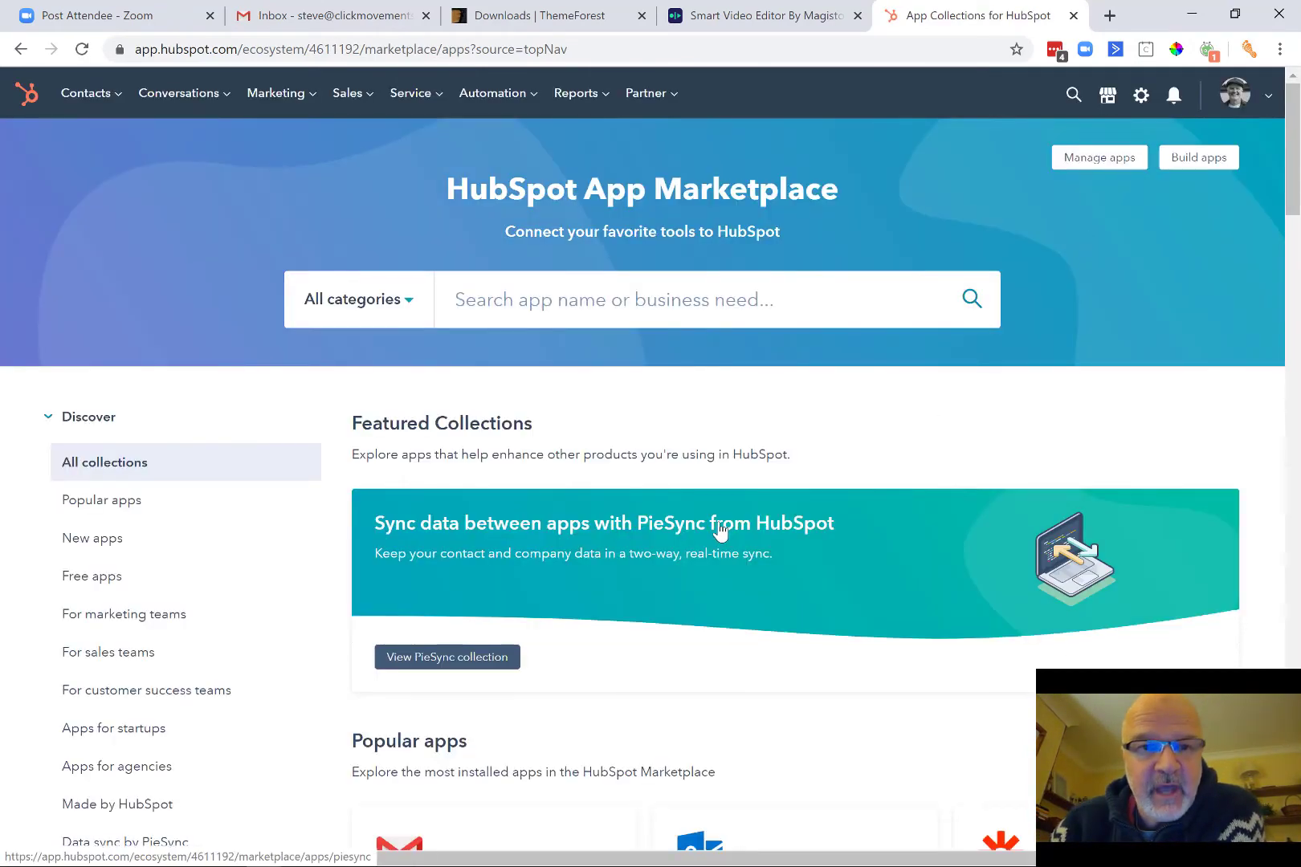
scroll(720, 530, down, 7)
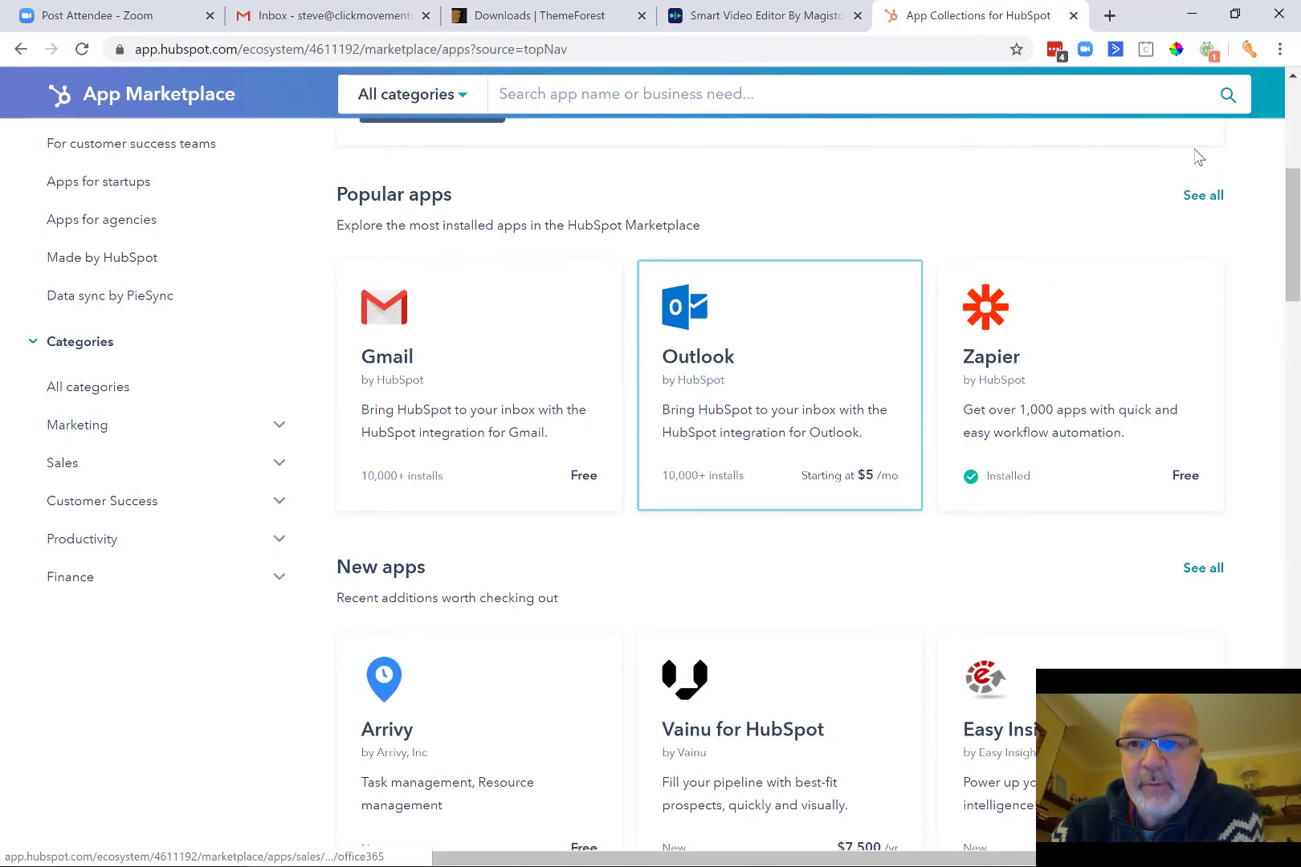
List all 45 popular apps, including Gmail, Outlook and Zapier, then show the account menu.
click(1200, 197)
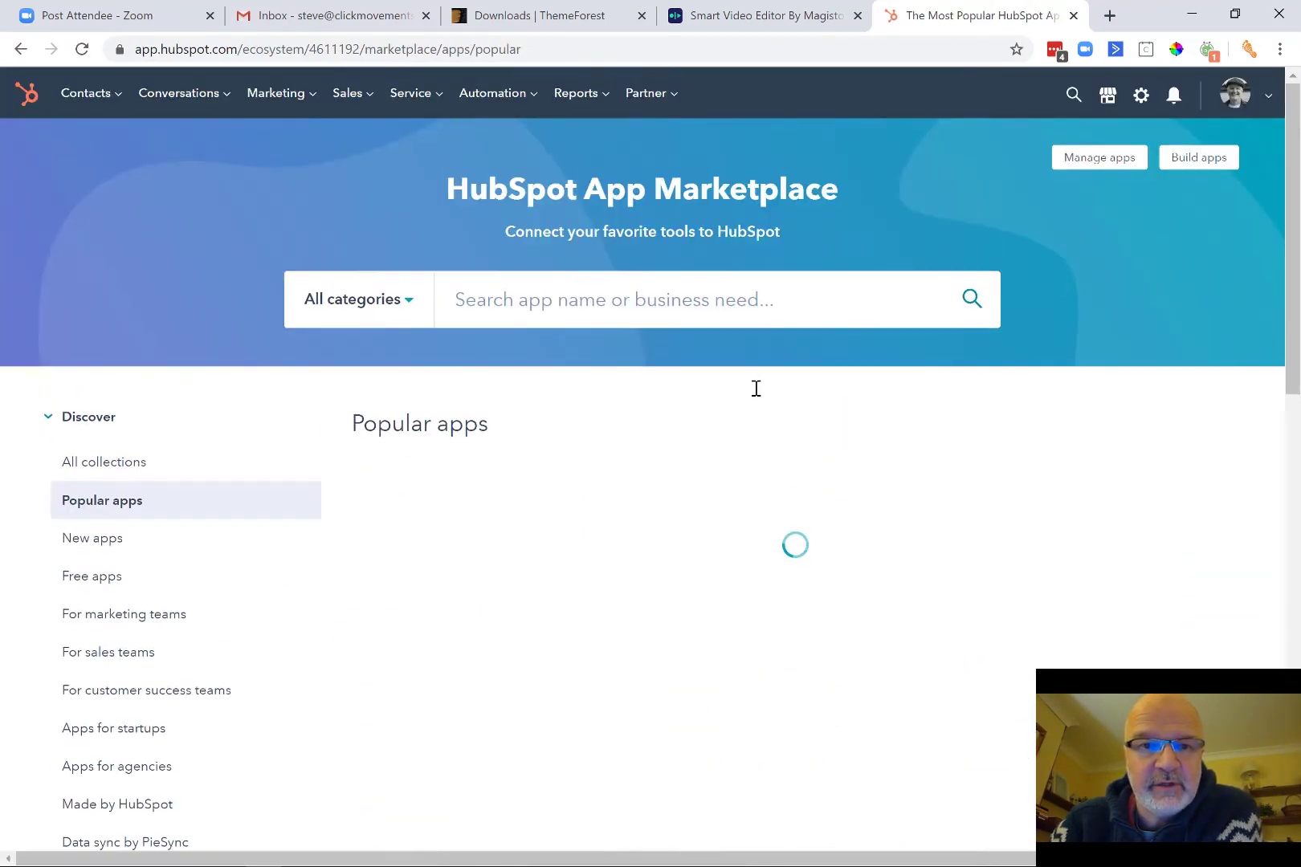
scroll(756, 389, down, 3)
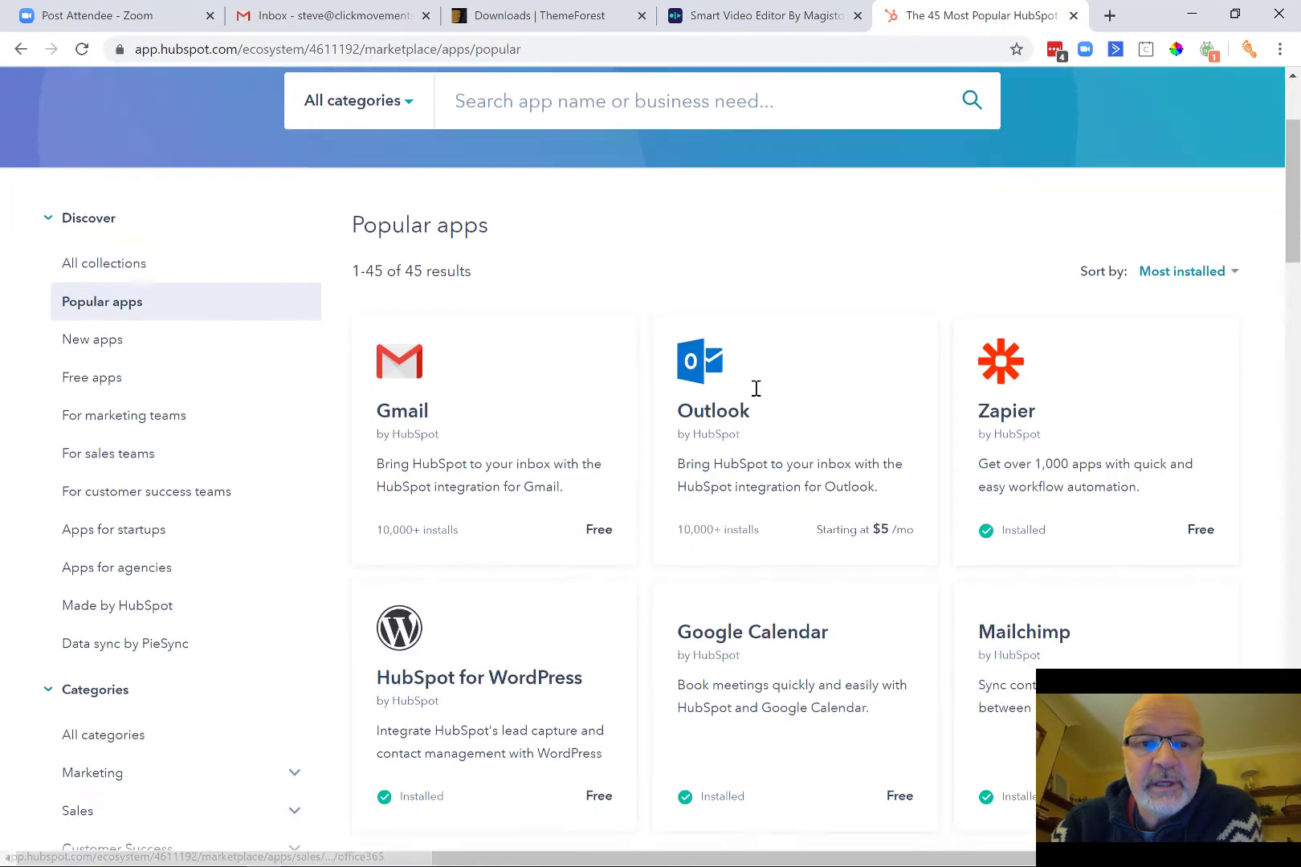
scroll(755, 389, down, 3)
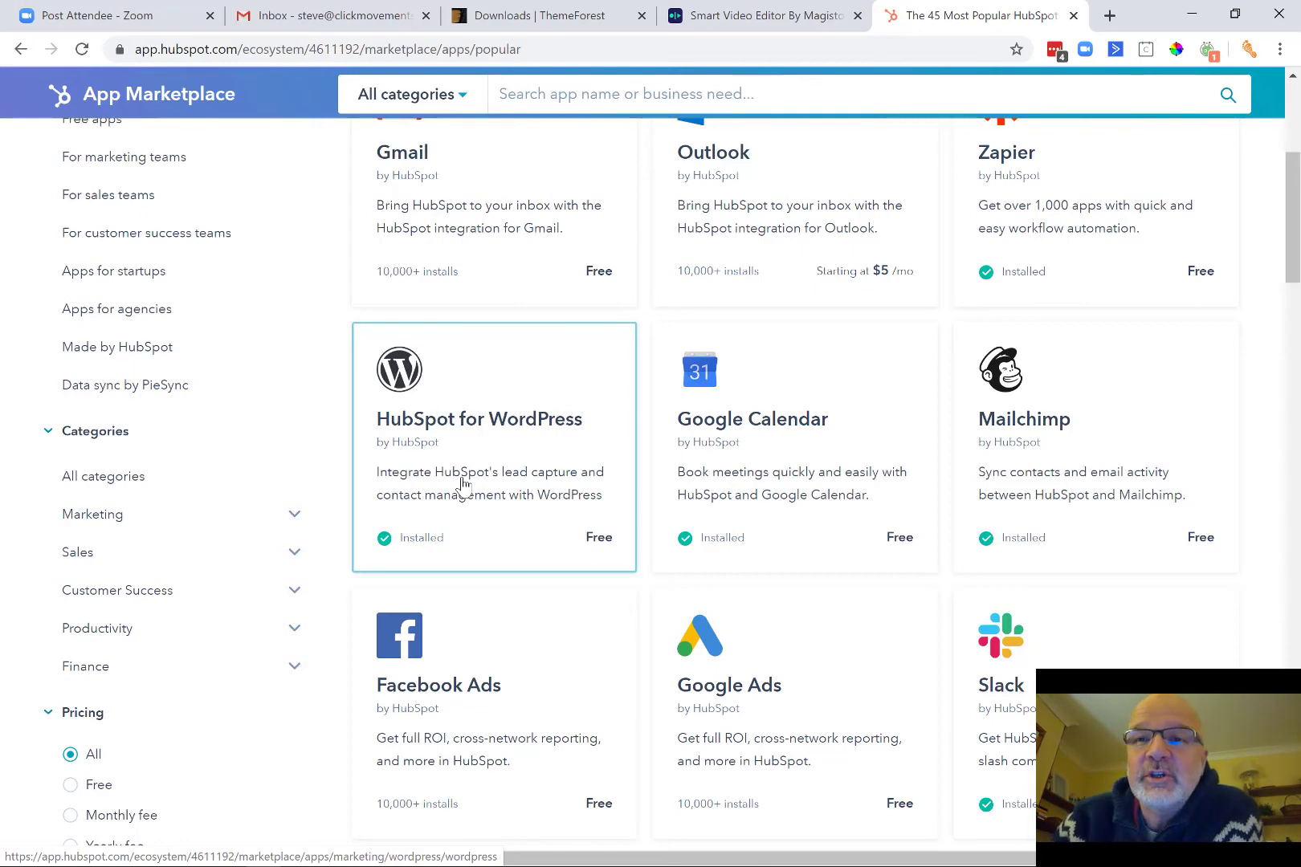
scroll(1083, 210, up, 5)
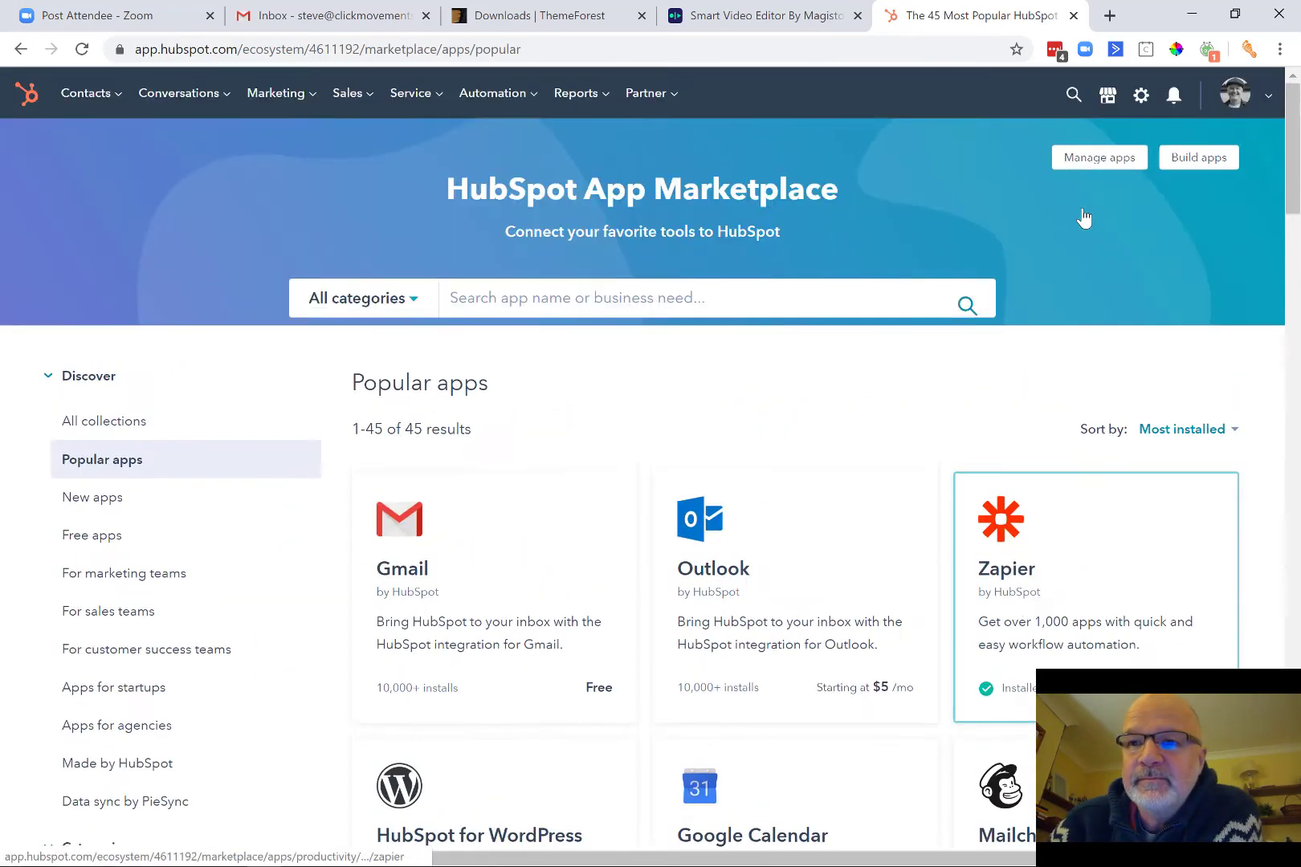
click(1267, 95)
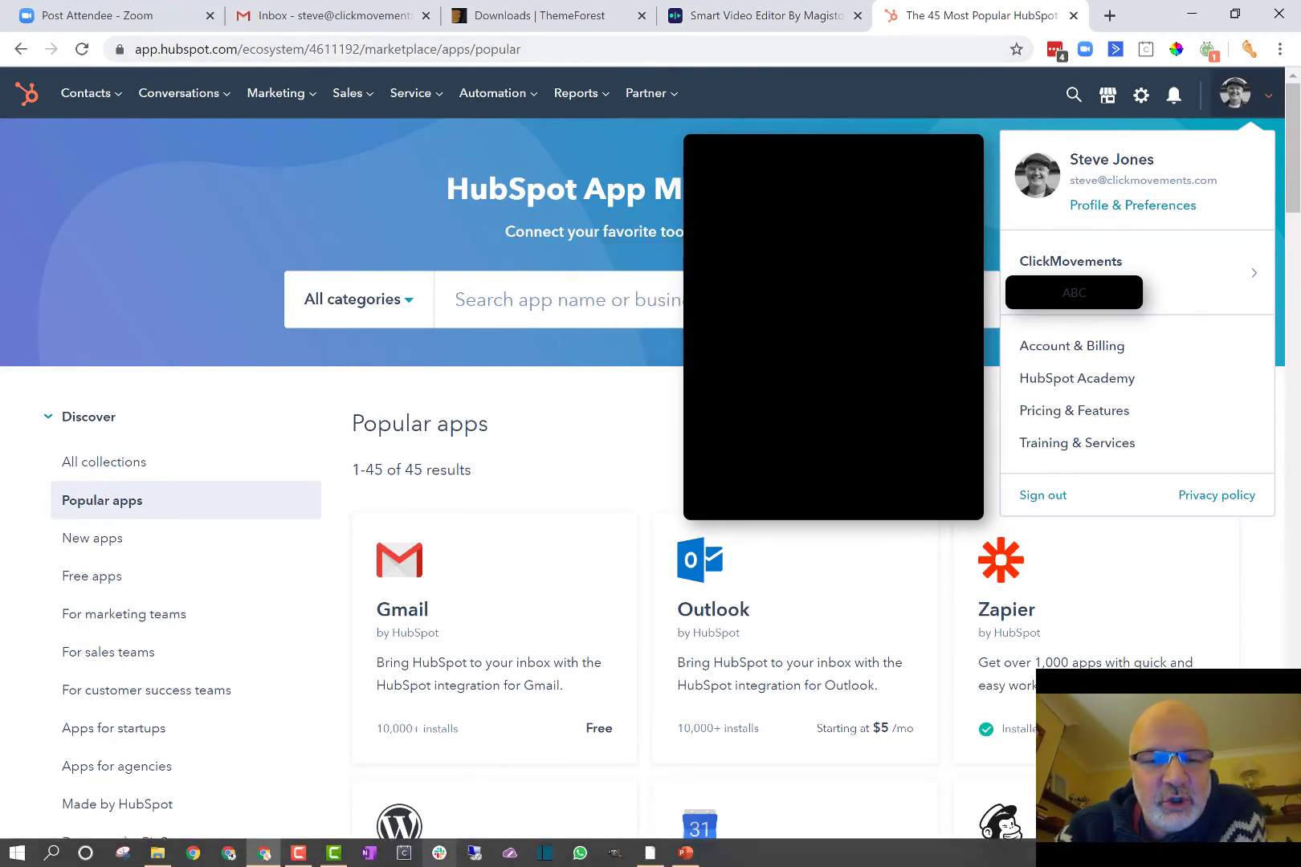
Check the topic checklist slide and the Reports menu, then return to Settings.
click(689, 853)
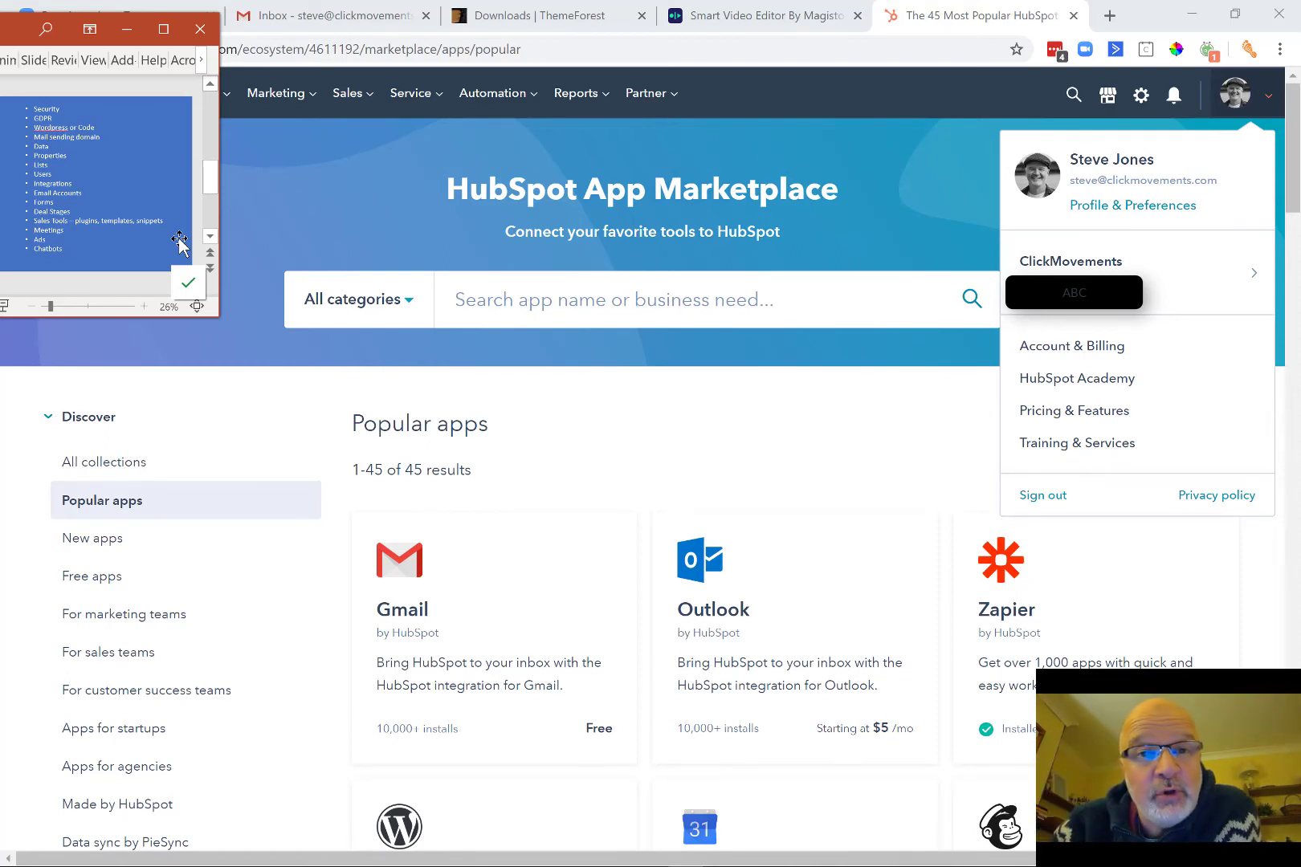
click(596, 96)
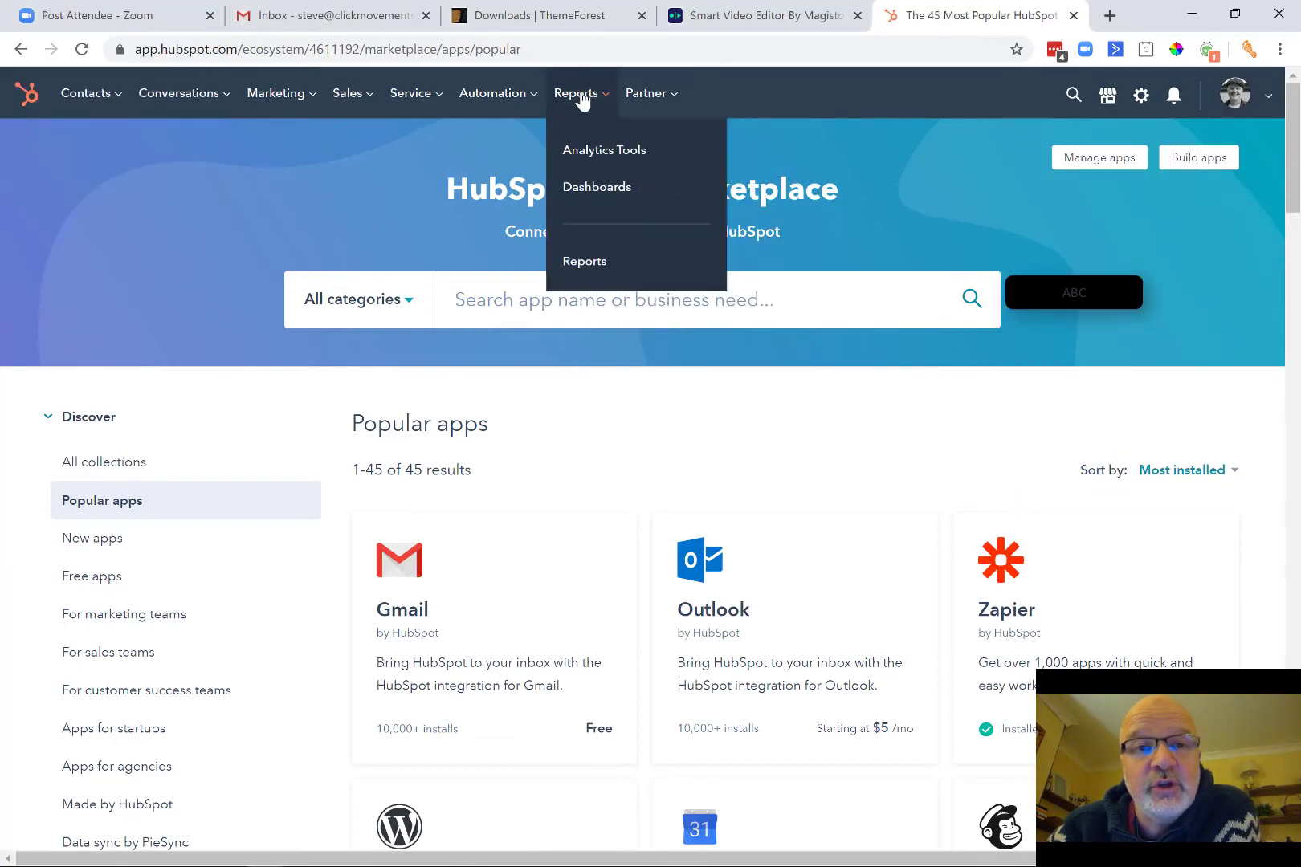
mouse_move(276, 100)
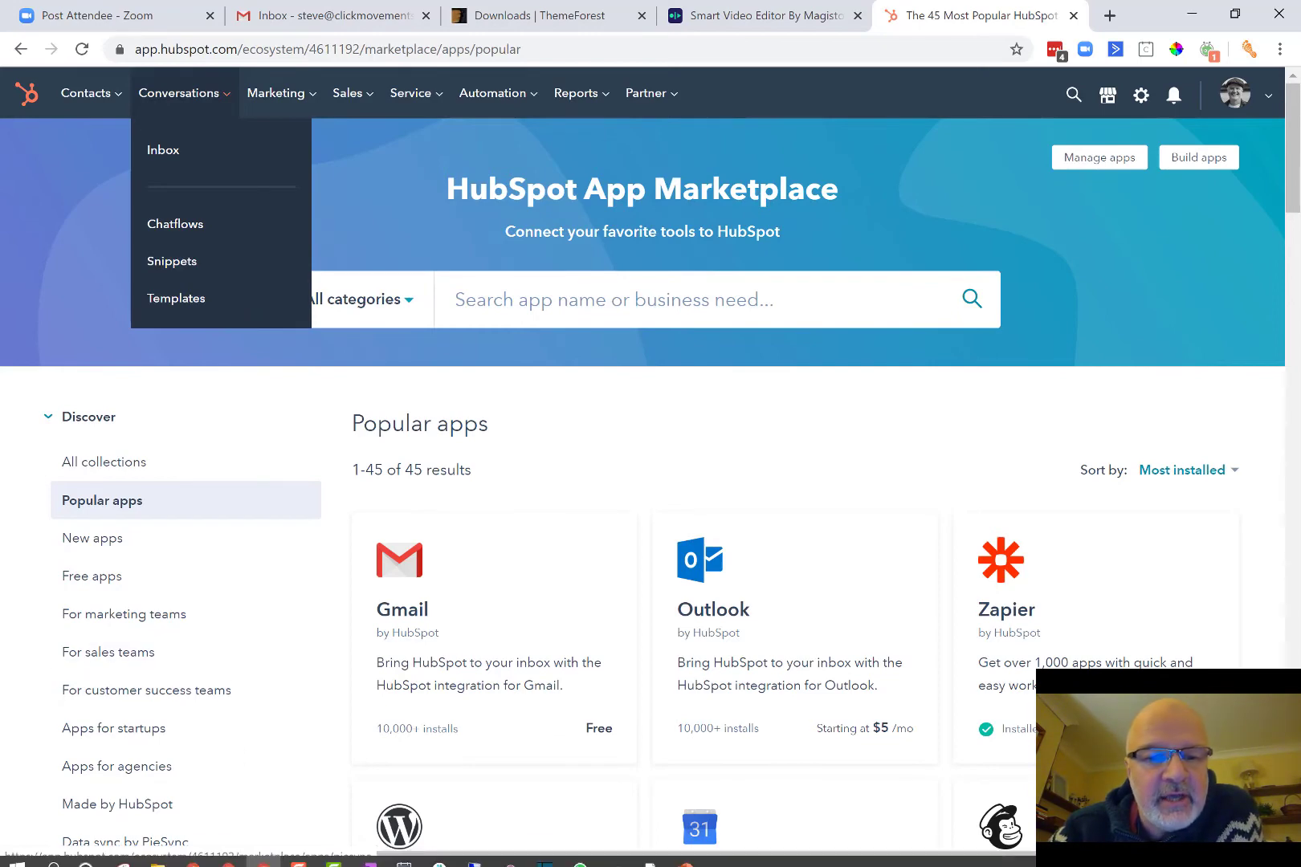
click(685, 853)
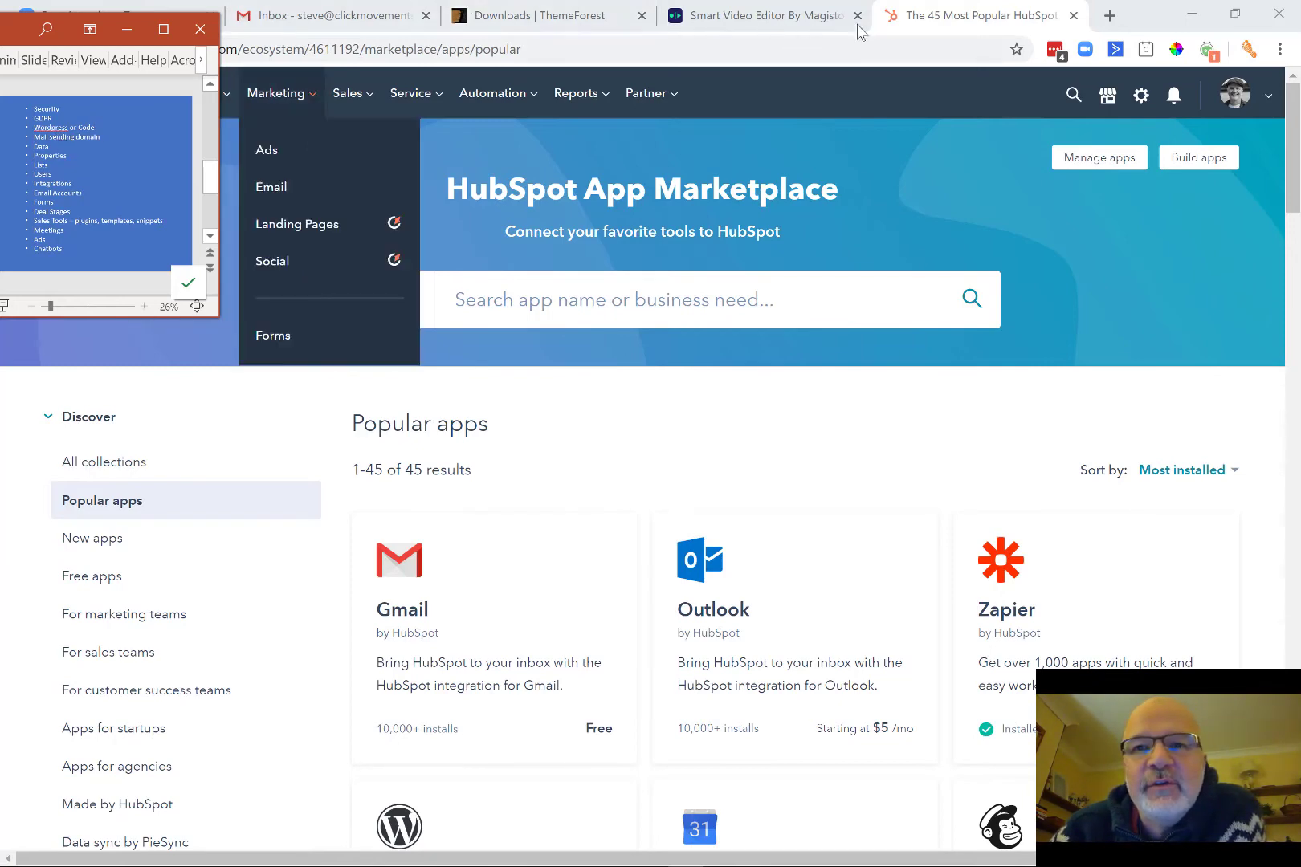
click(1141, 96)
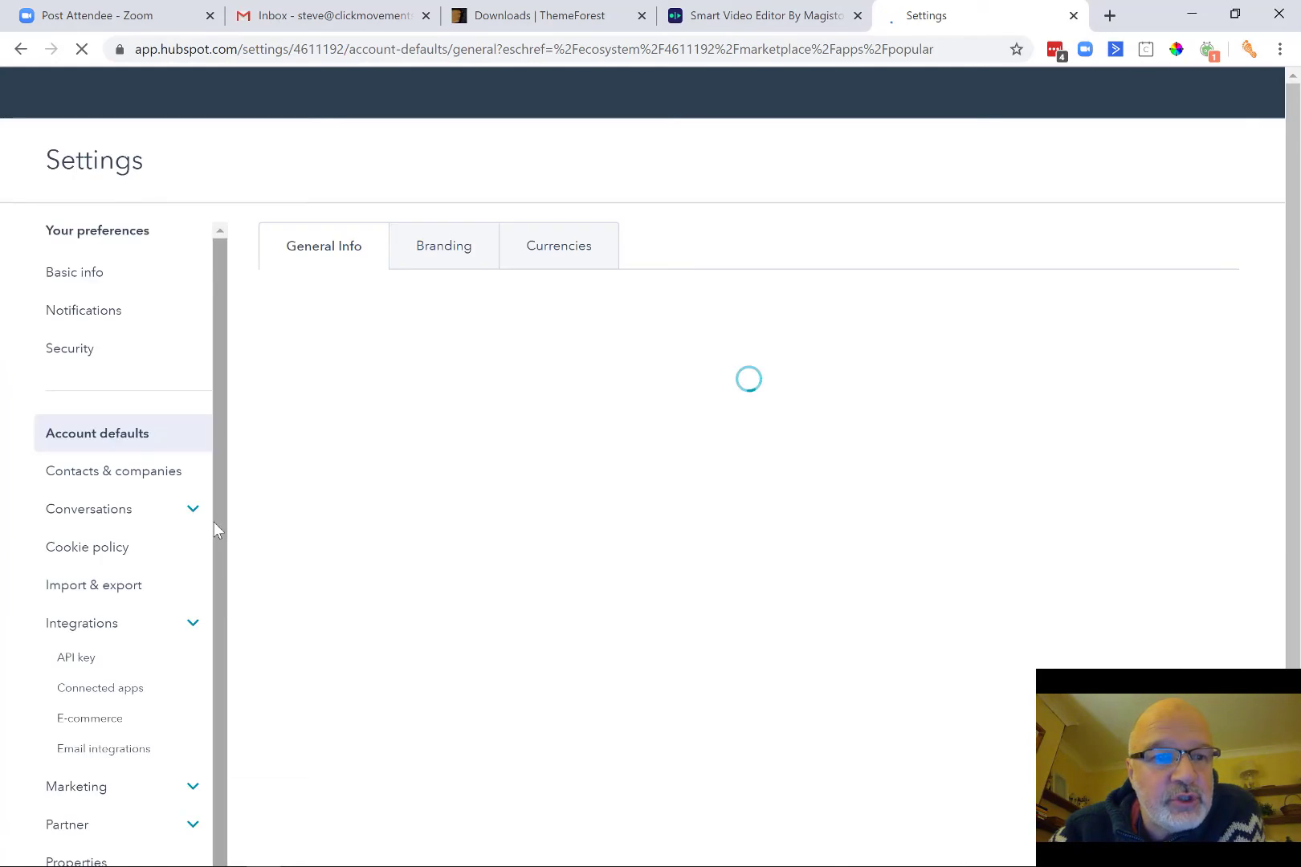
Scroll through Account defaults, then open the Tracking code settings for clickmovements.com.
scroll(214, 523, down, 1)
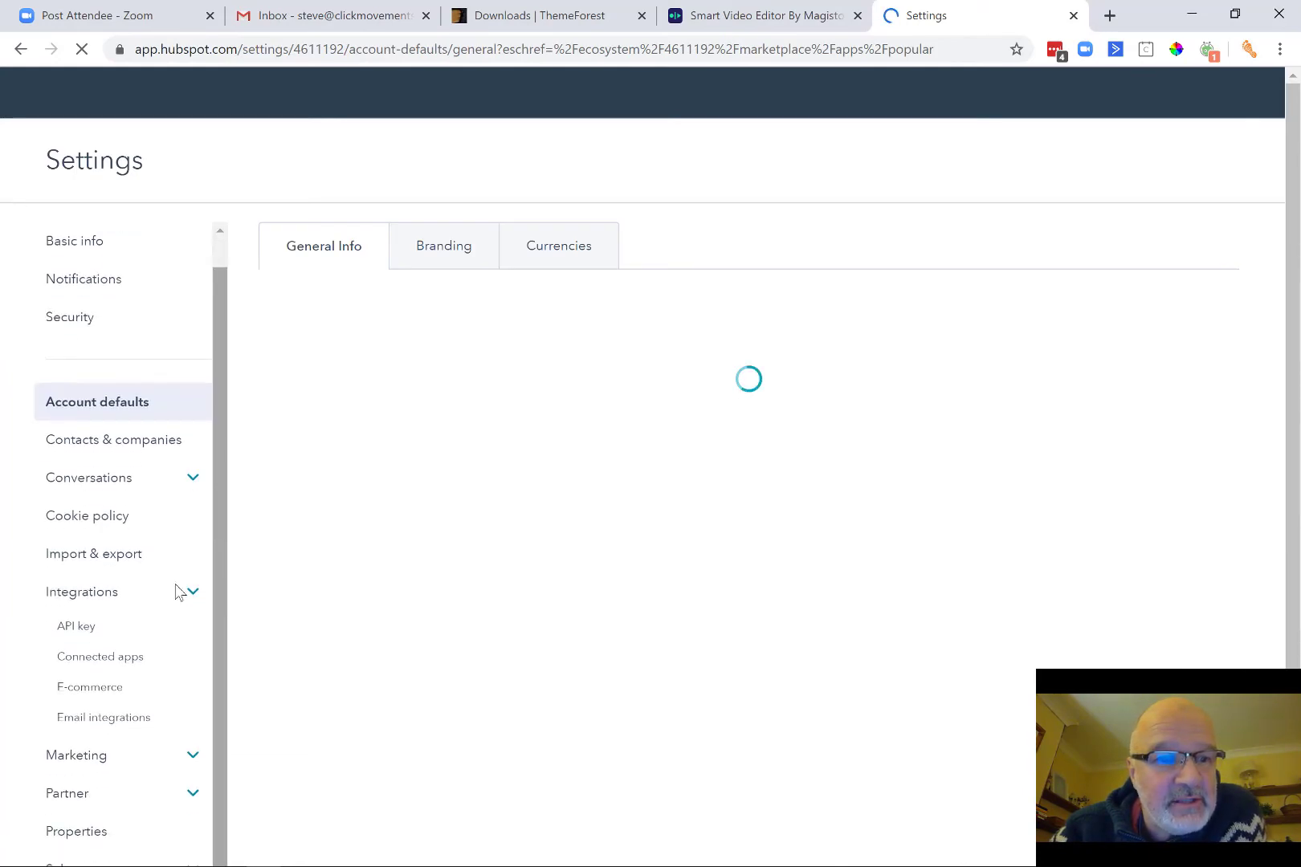
click(147, 670)
scroll(148, 670, down, 2)
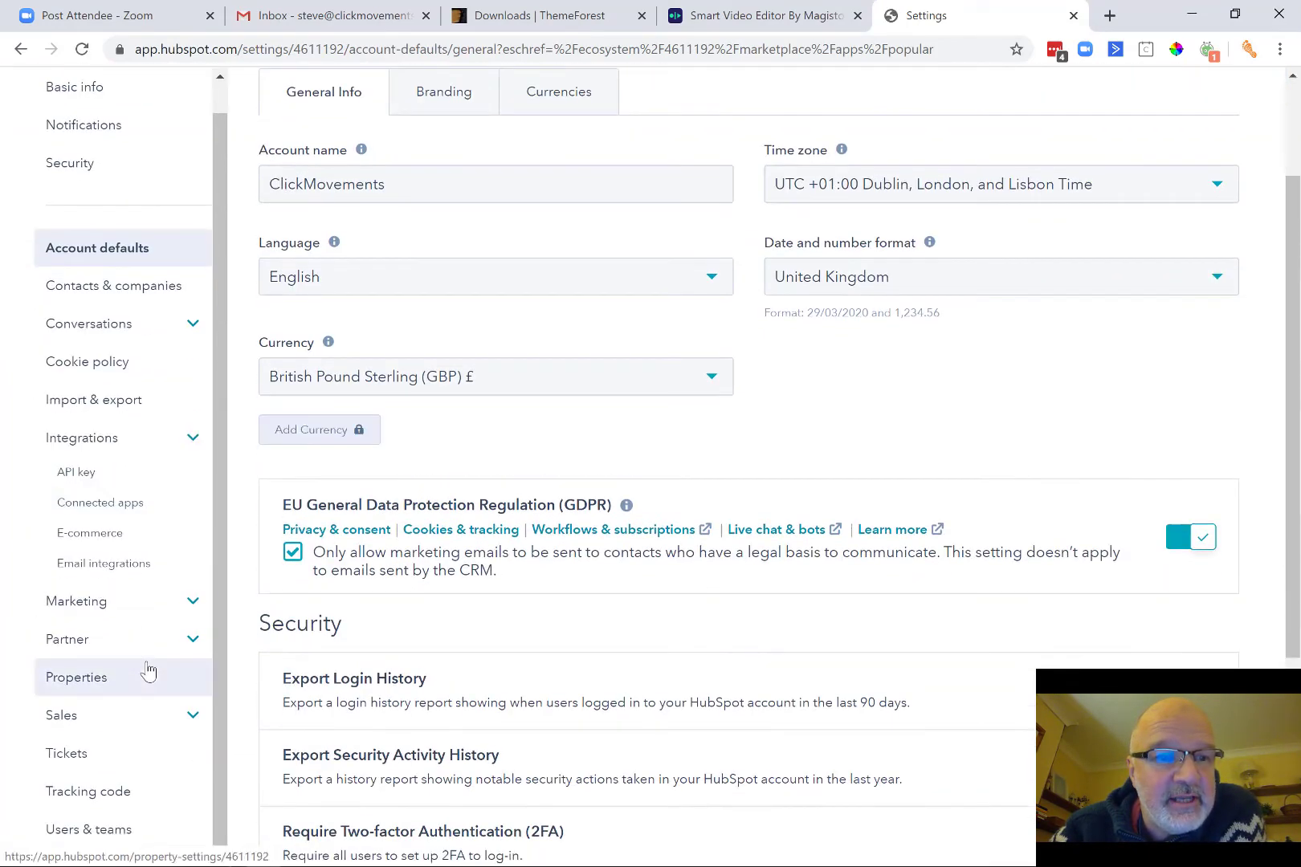
scroll(148, 669, down, 1)
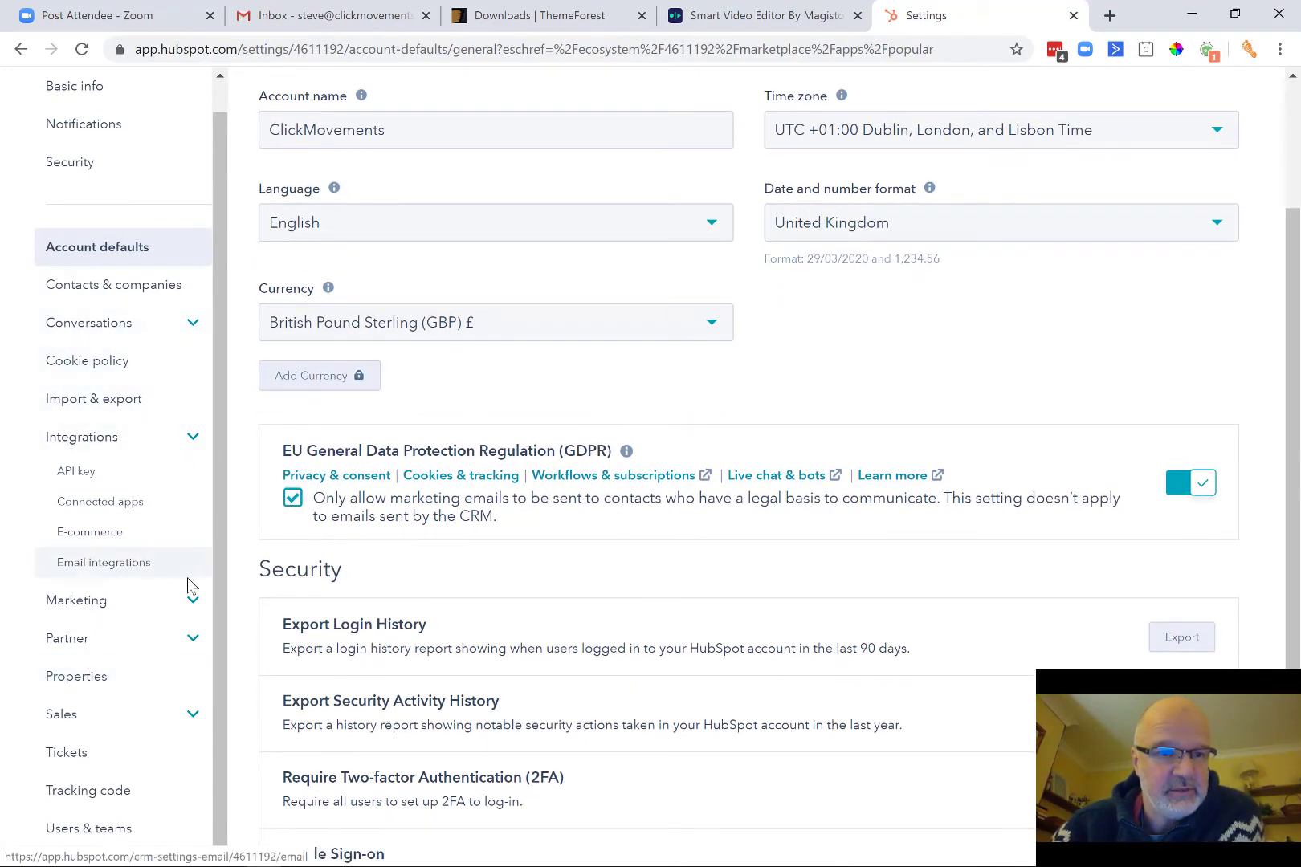
scroll(179, 618, down, 1)
scroll(179, 618, down, 2)
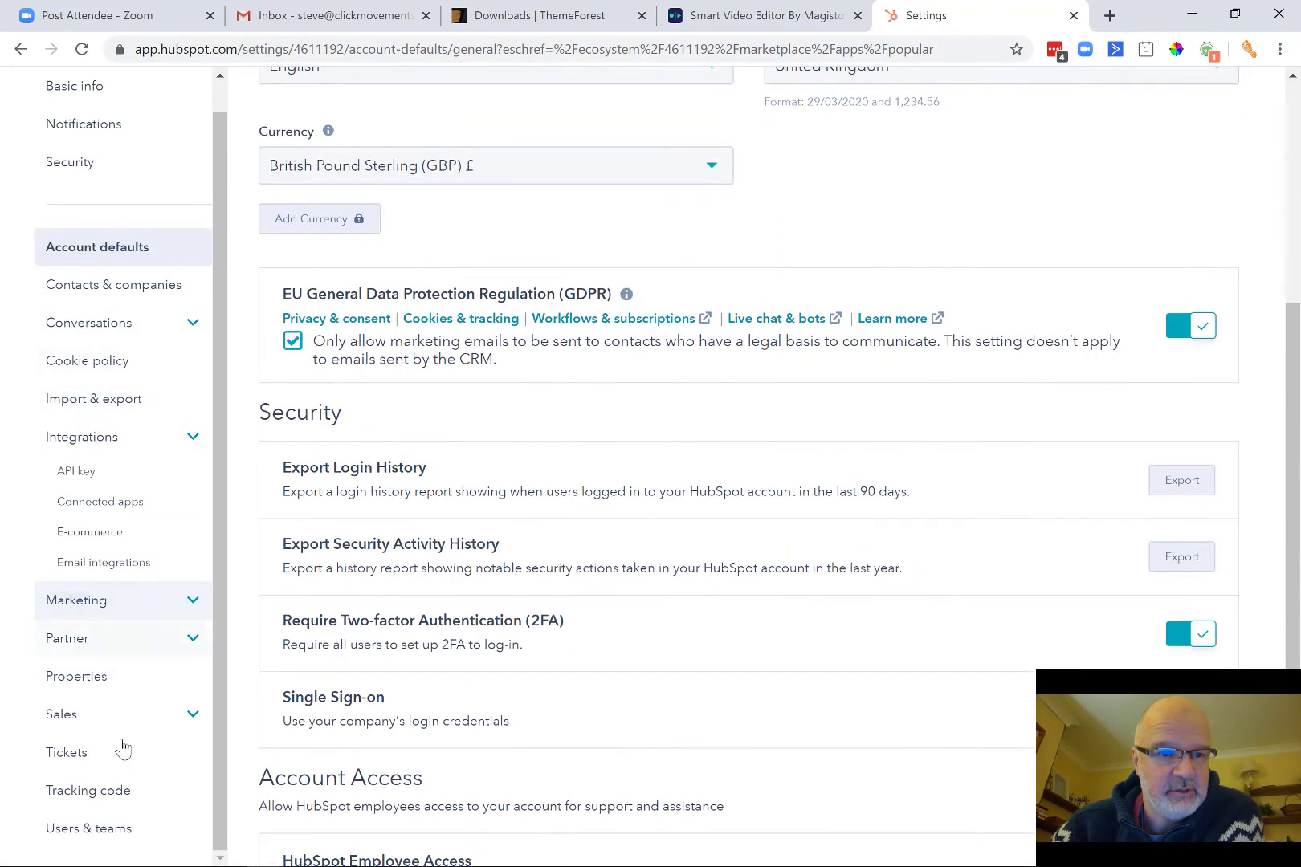
click(121, 791)
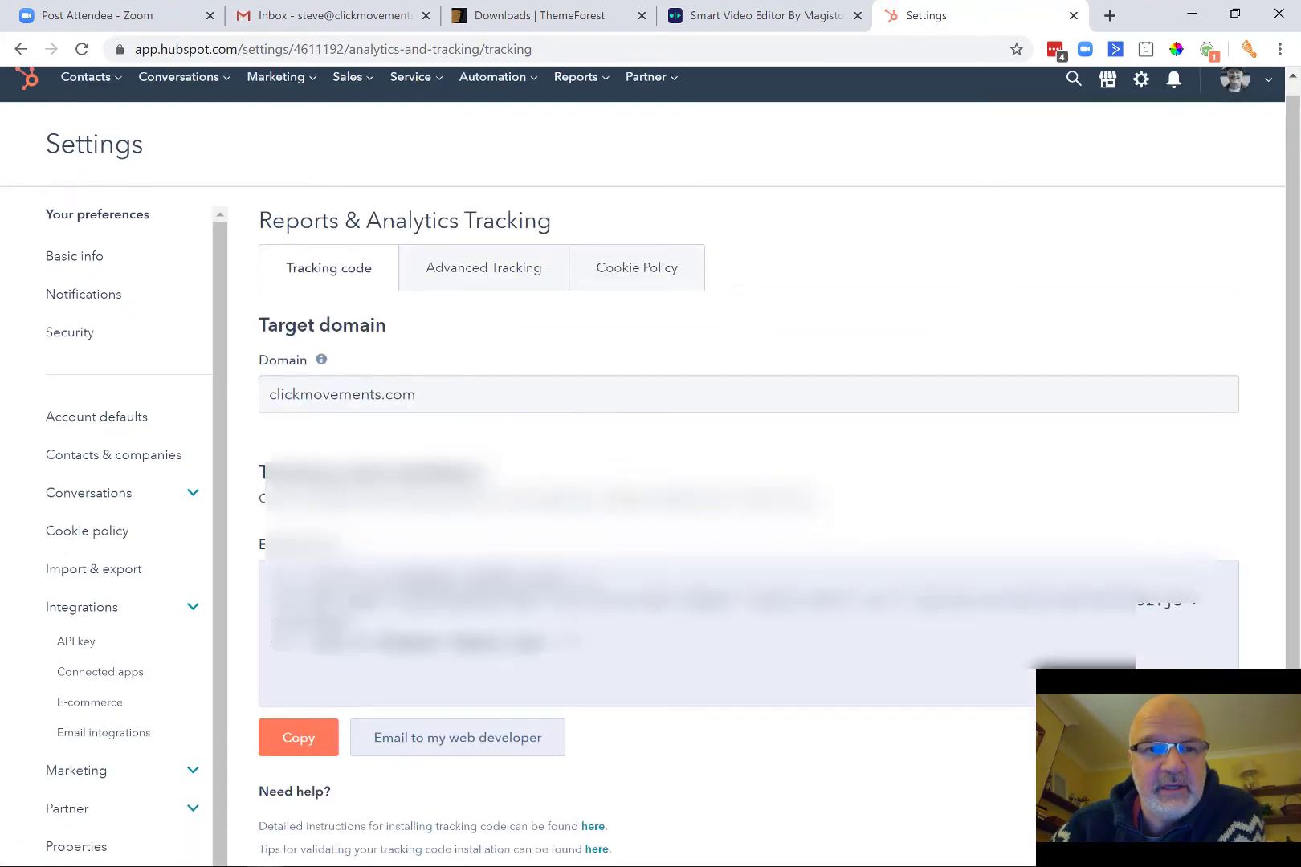
Select the full tracking embed code on the Tracking code tab.
scroll(650, 466, down, 1)
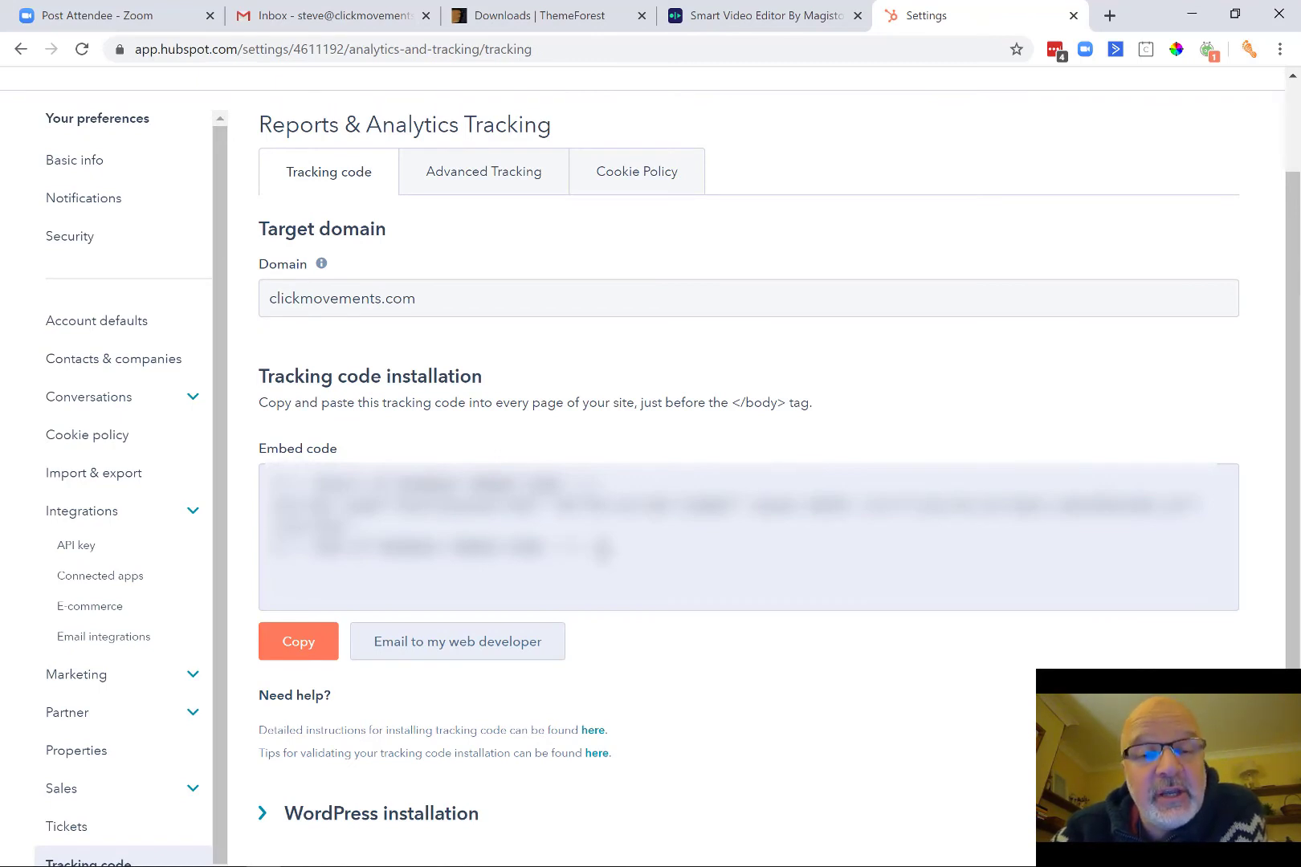
click(747, 522)
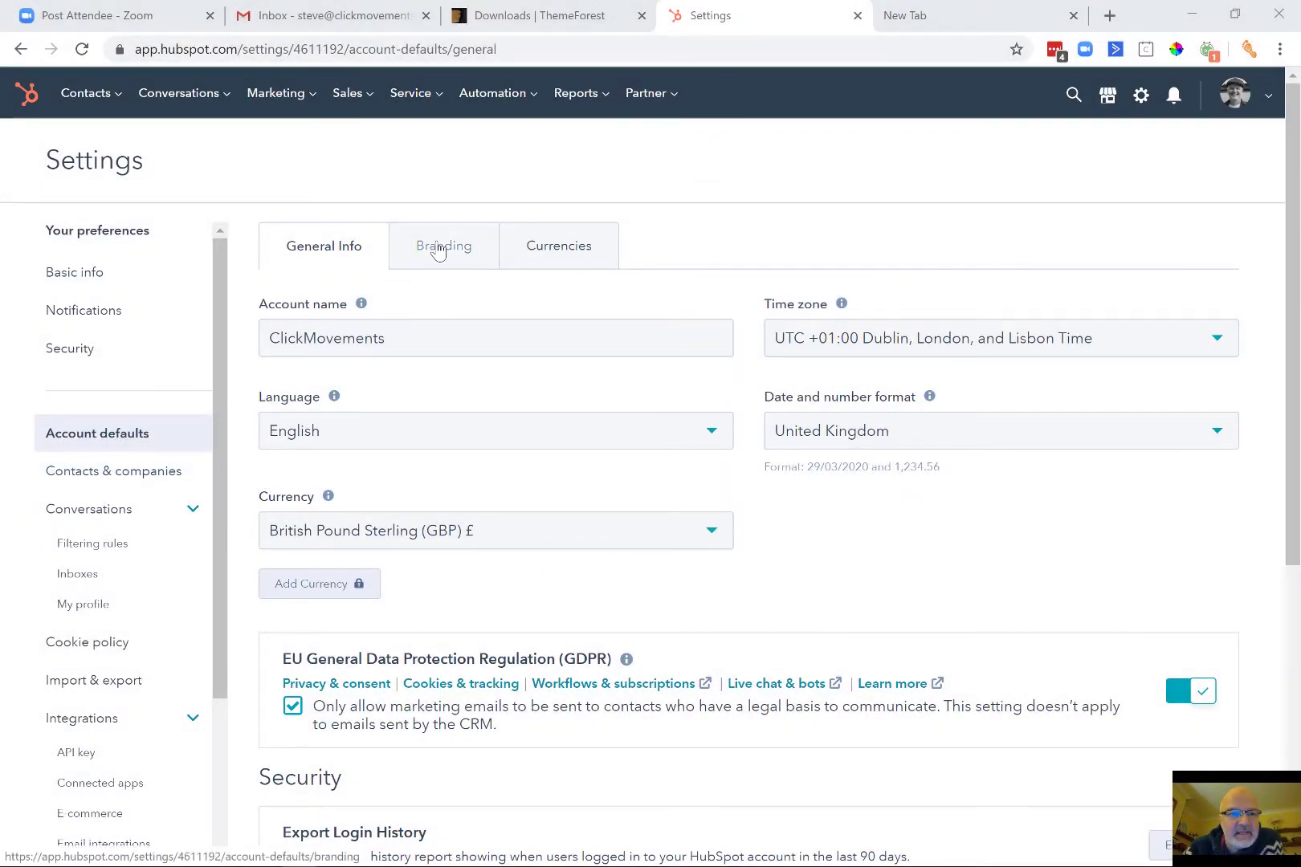
Review the company branding details on the Branding tab.
click(437, 249)
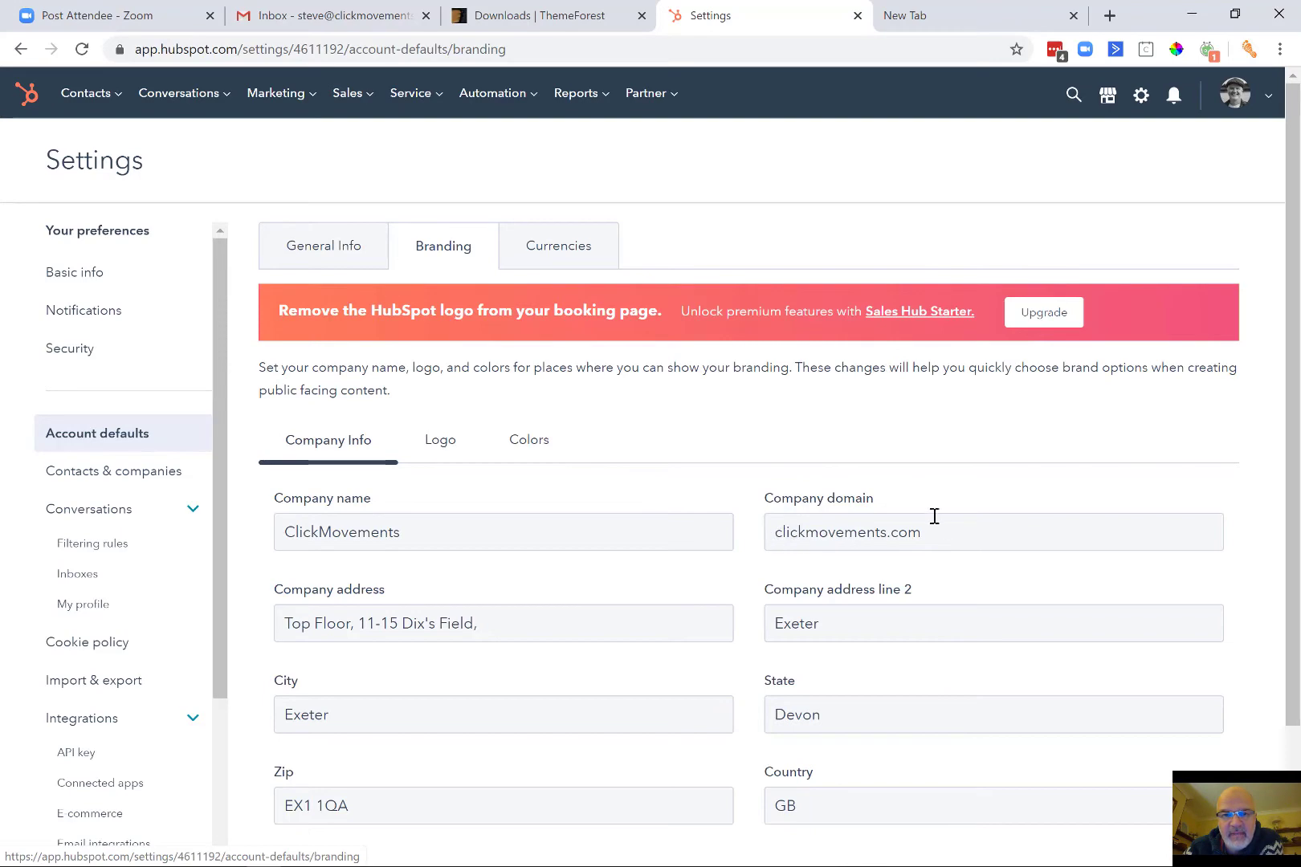
scroll(836, 543, down, 2)
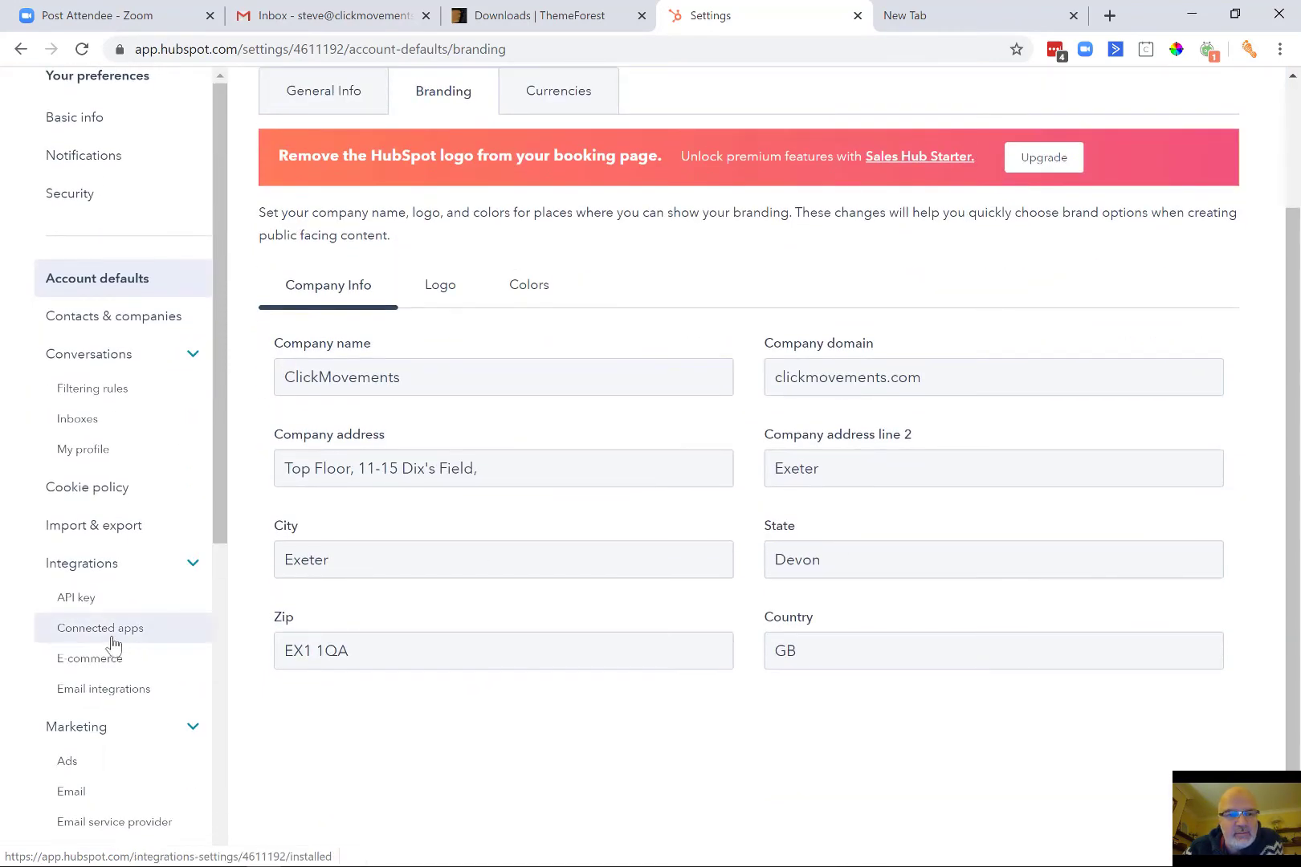
scroll(113, 642, down, 4)
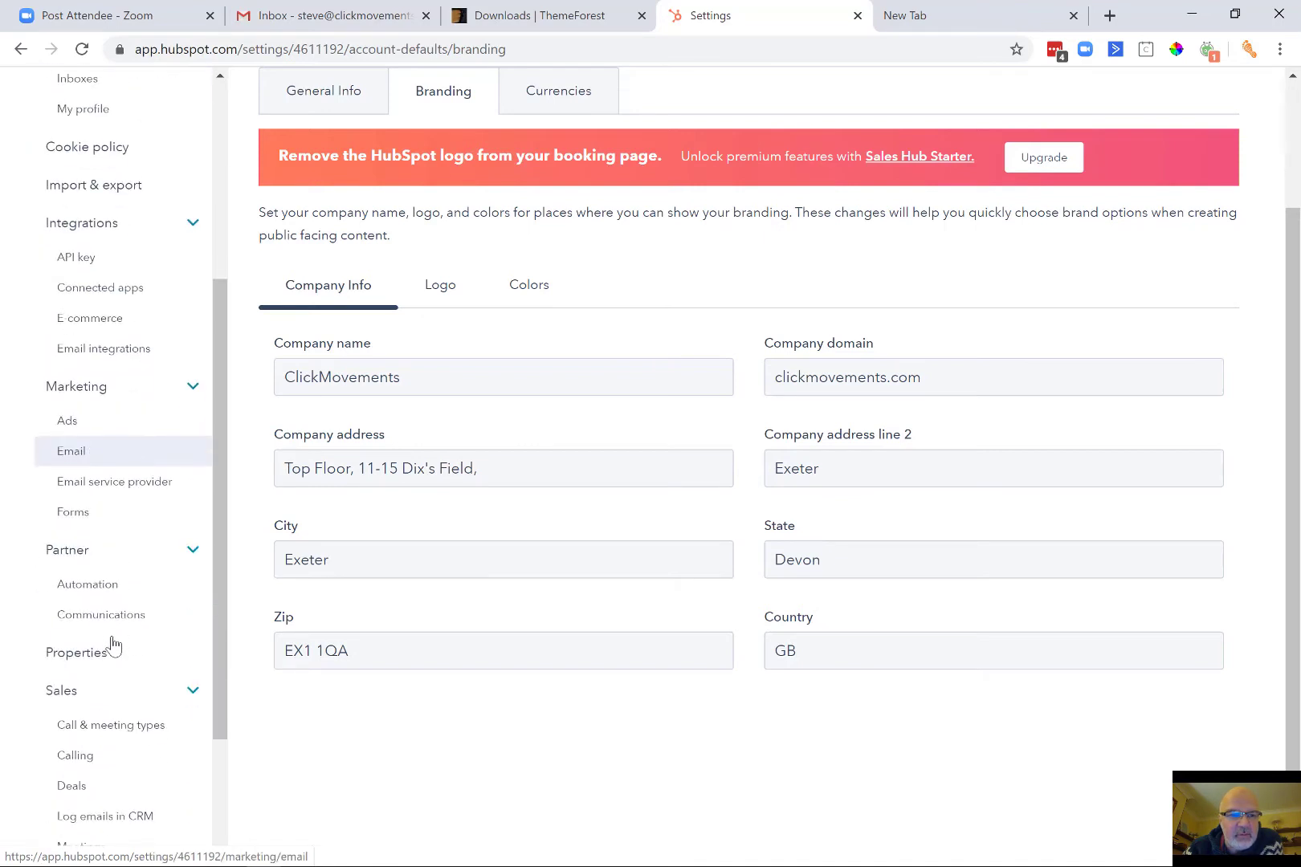
scroll(113, 645, down, 2)
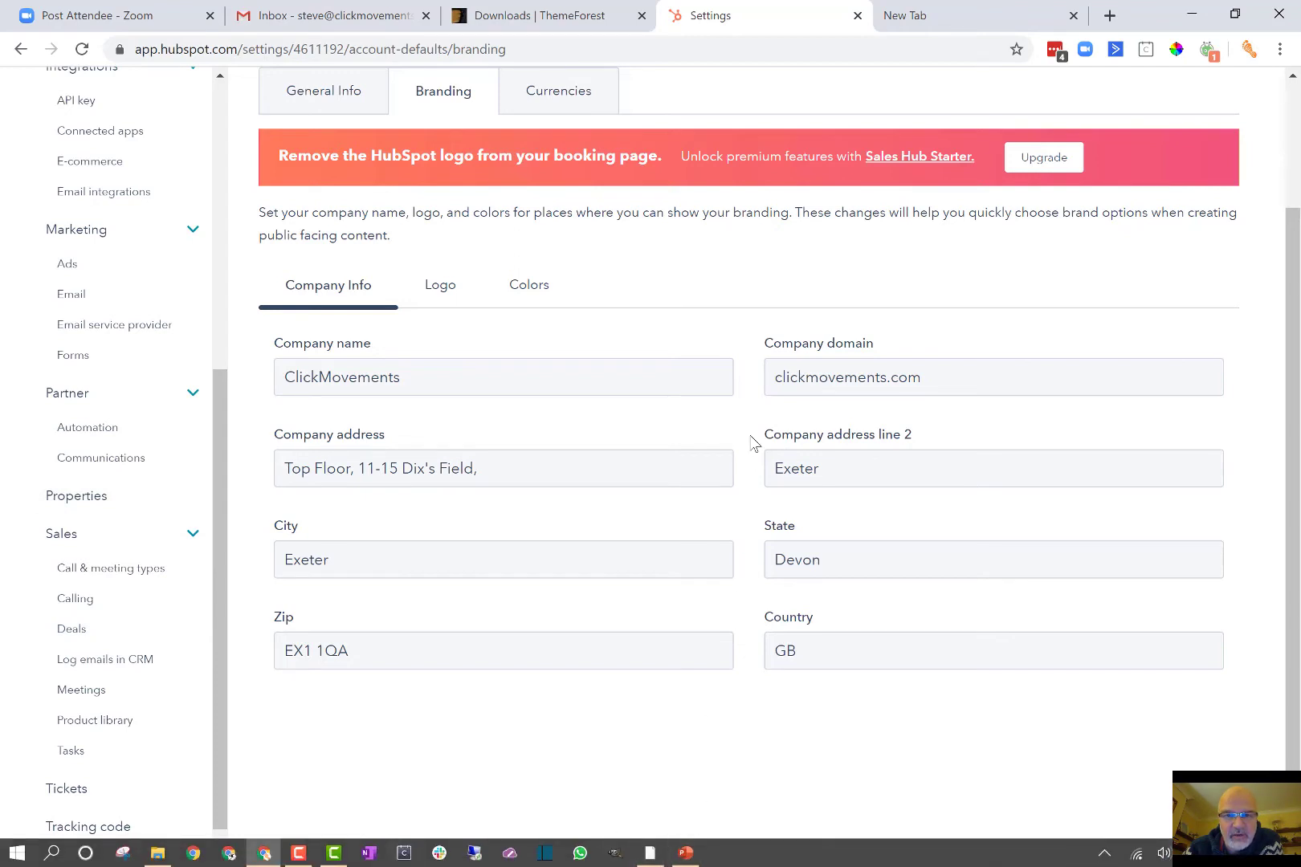
Glance at the topic checklist slide, then return to settings and open Import & export.
click(687, 856)
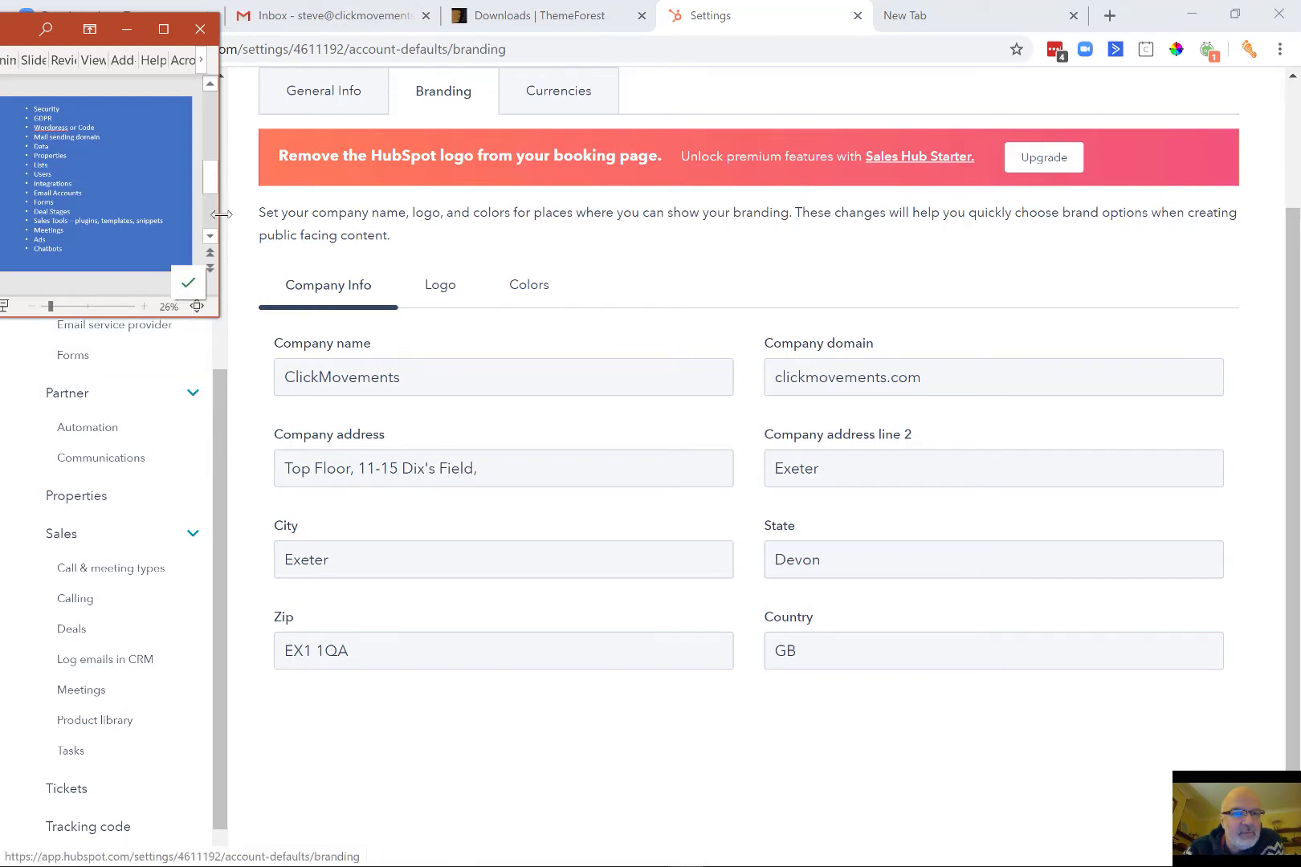
scroll(151, 466, up, 5)
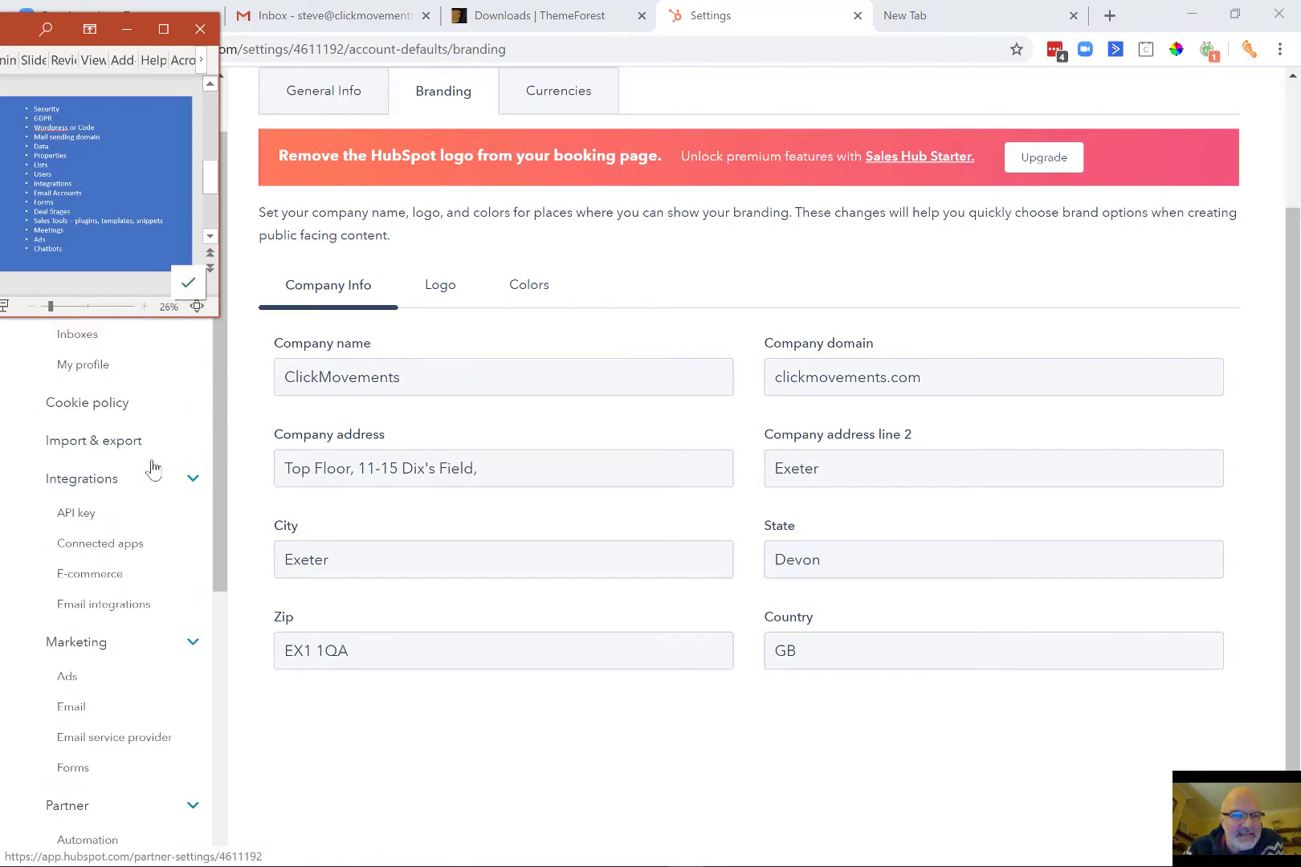
scroll(152, 468, up, 1)
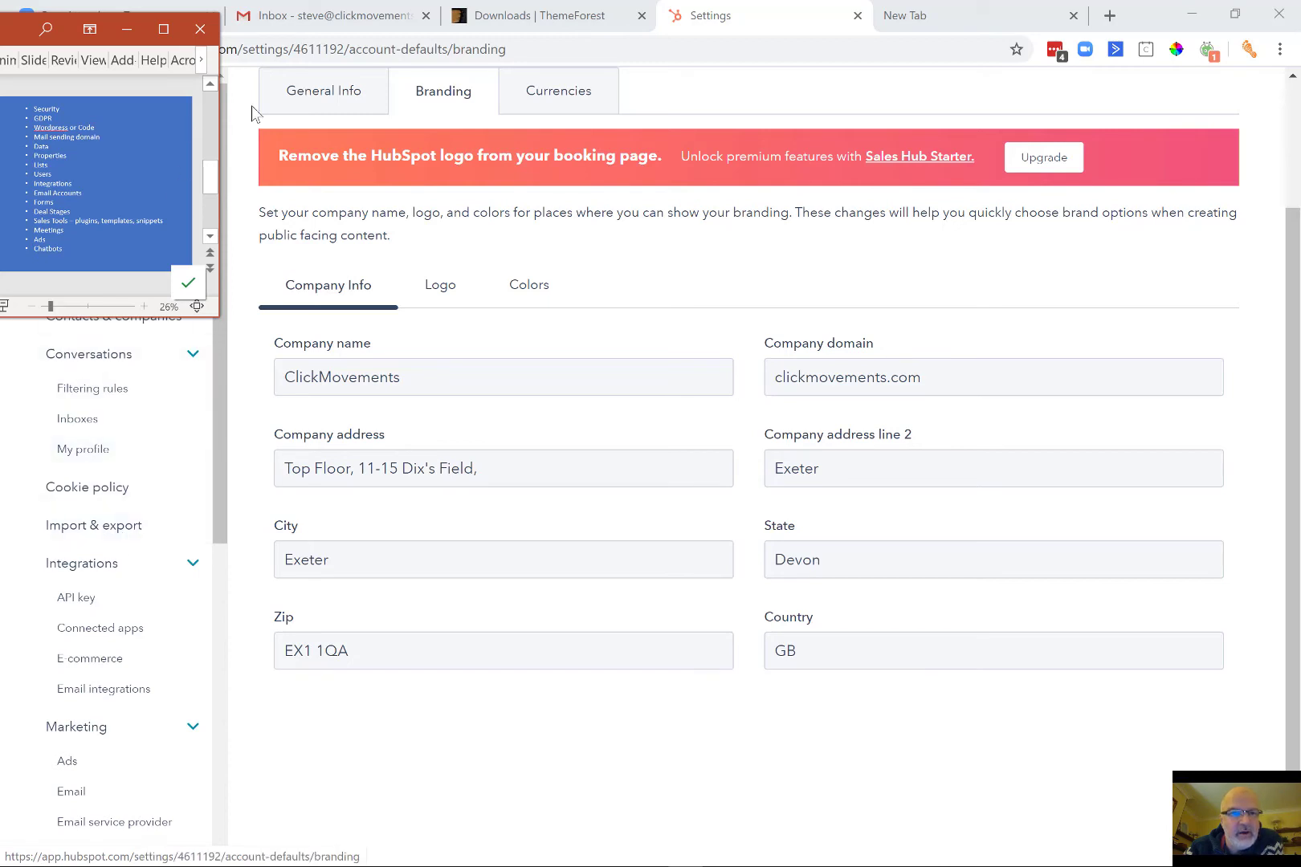
click(699, 101)
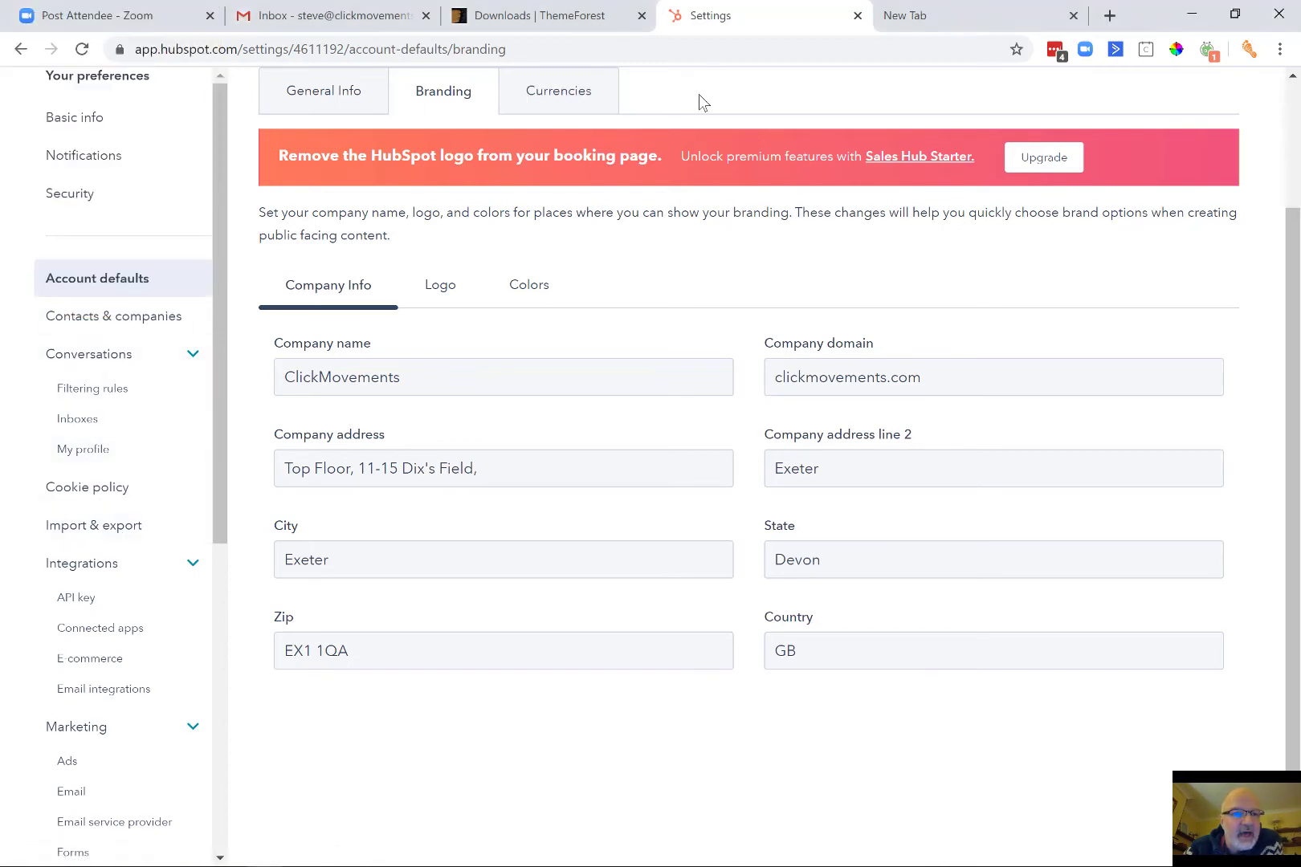
click(107, 529)
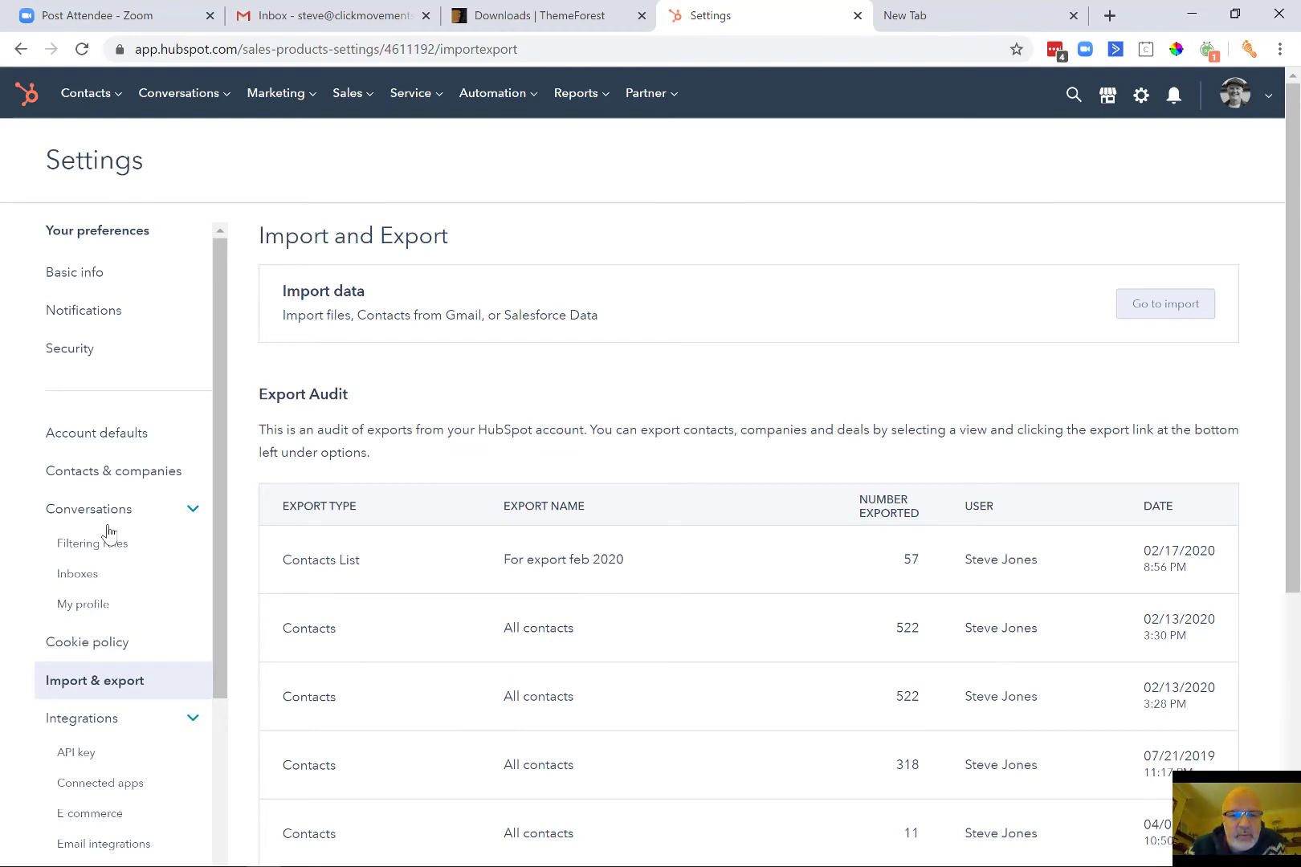
Review the Export Audit table of past contact exports.
mouse_move(514, 574)
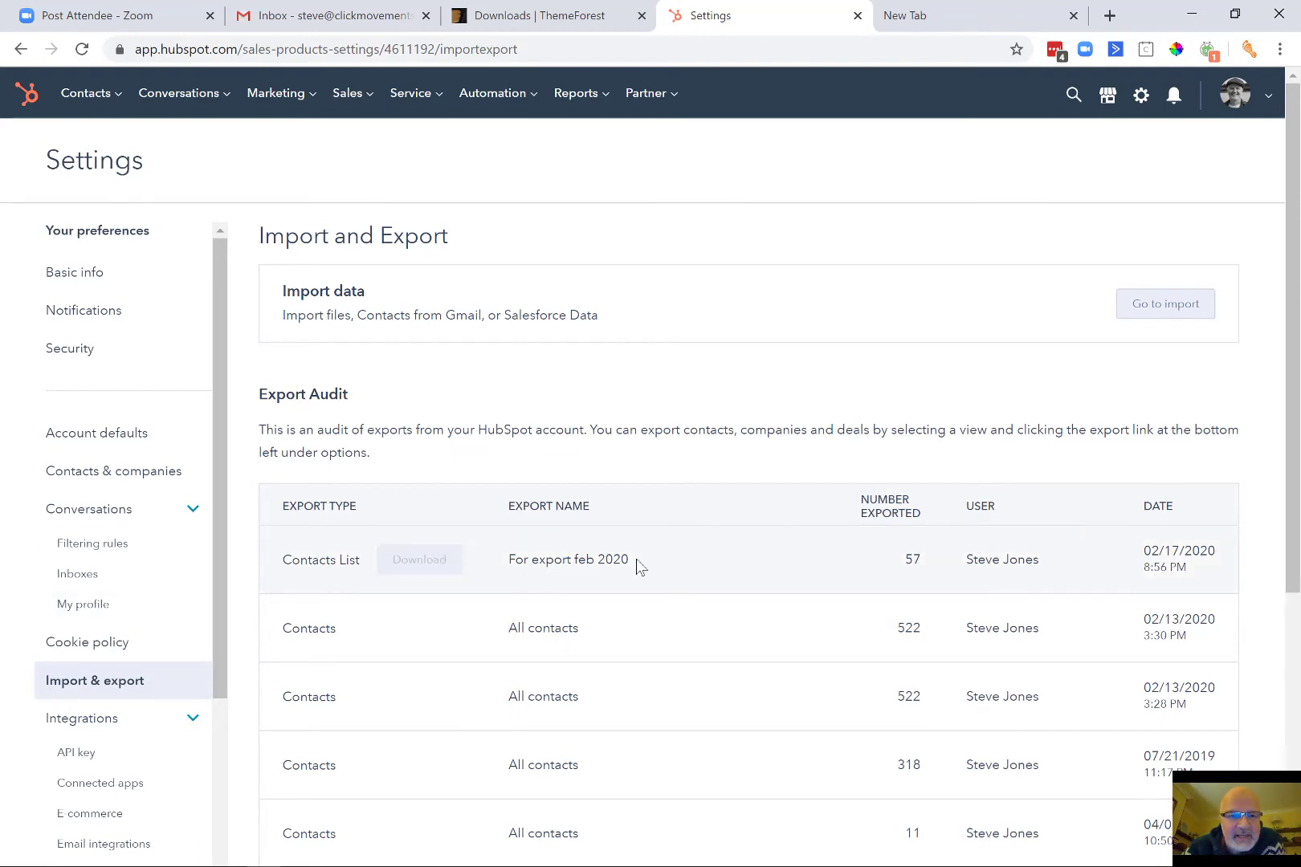
scroll(640, 567, down, 5)
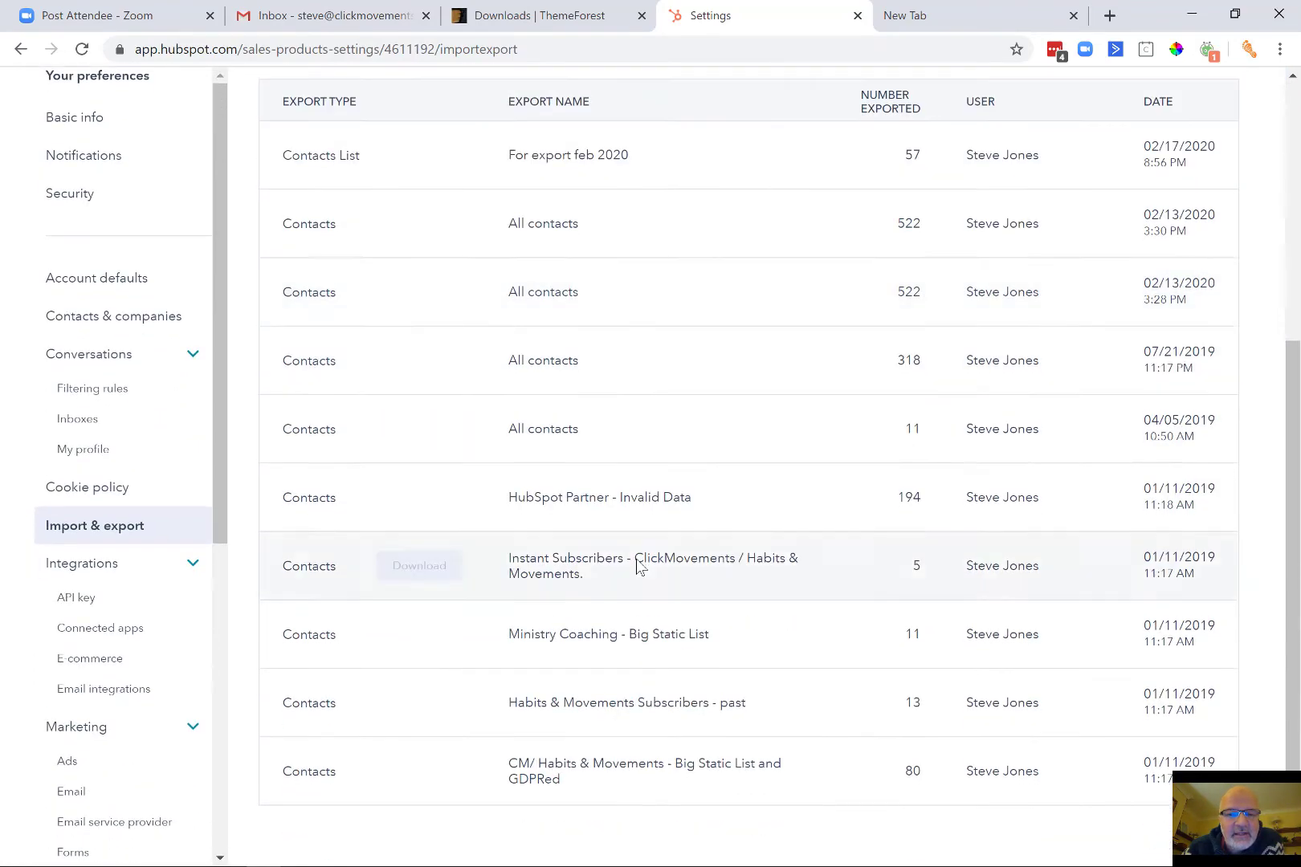
scroll(640, 567, up, 5)
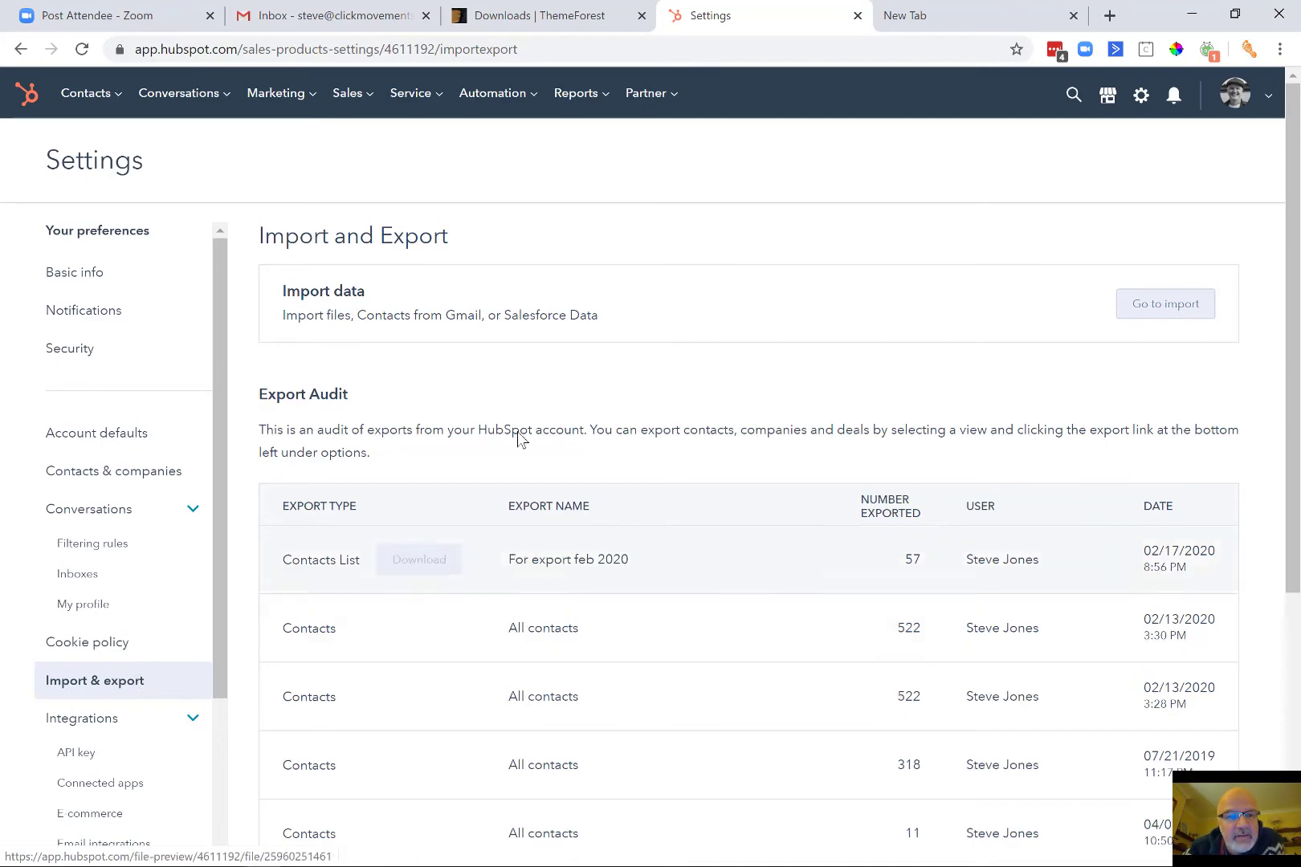
scroll(575, 356, down, 3)
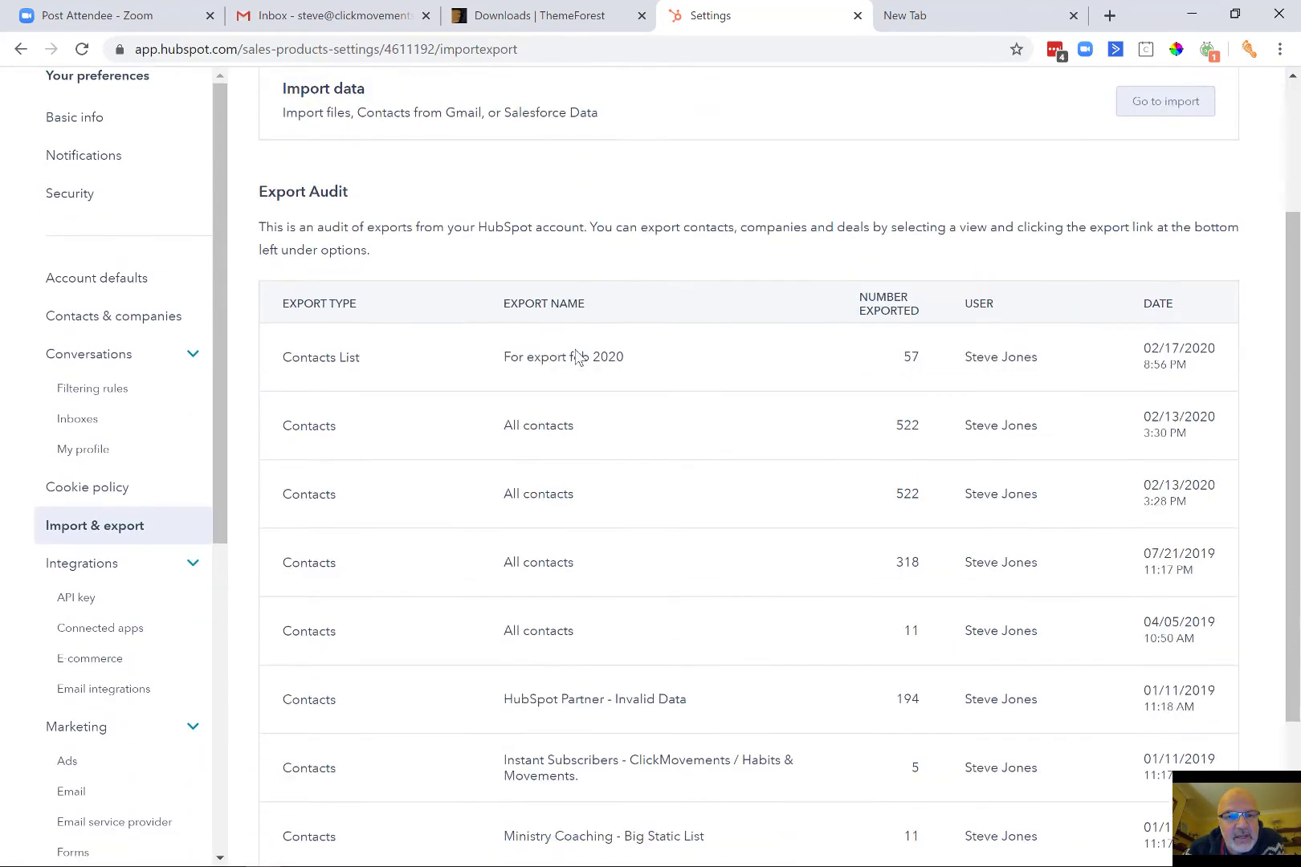
scroll(575, 357, up, 2)
scroll(575, 356, up, 3)
mouse_move(86, 93)
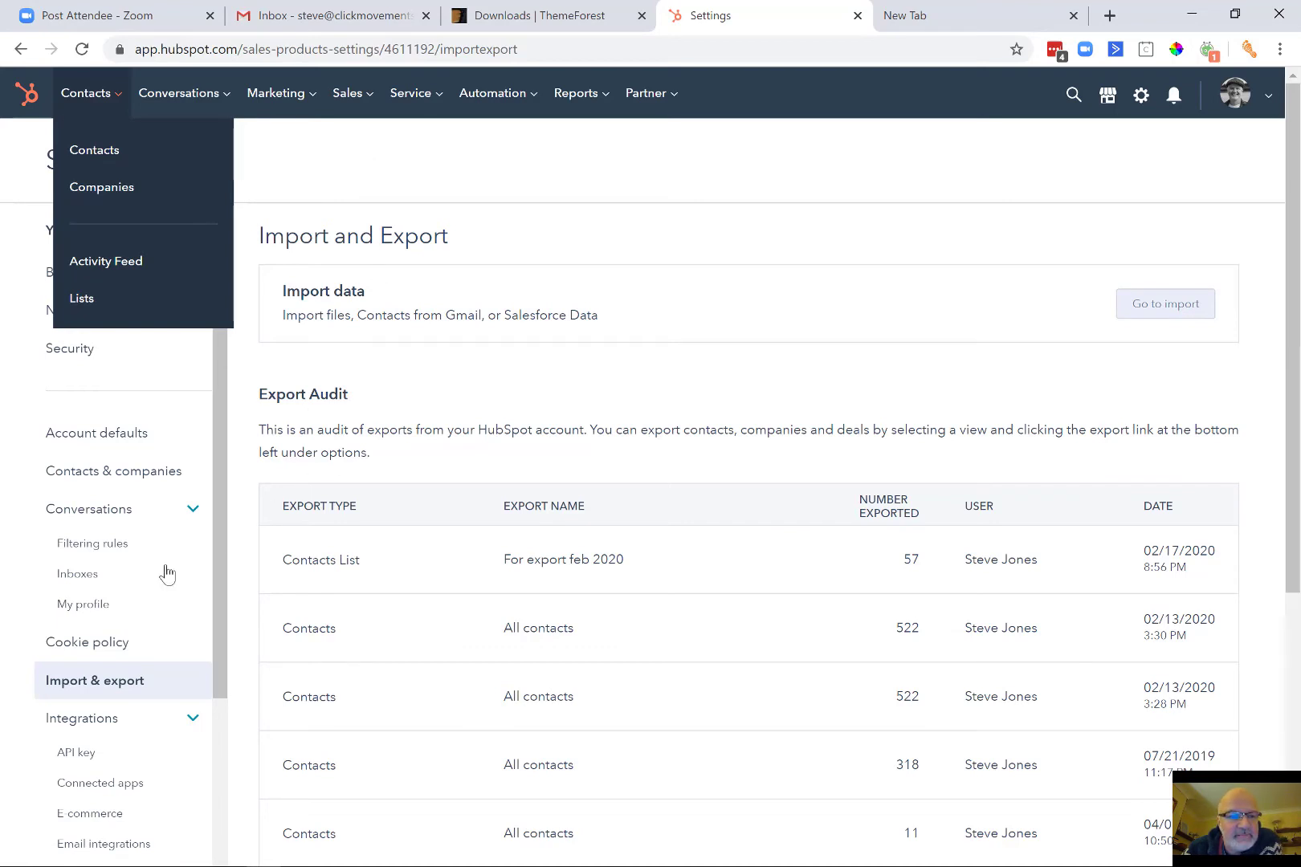
scroll(128, 673, down, 4)
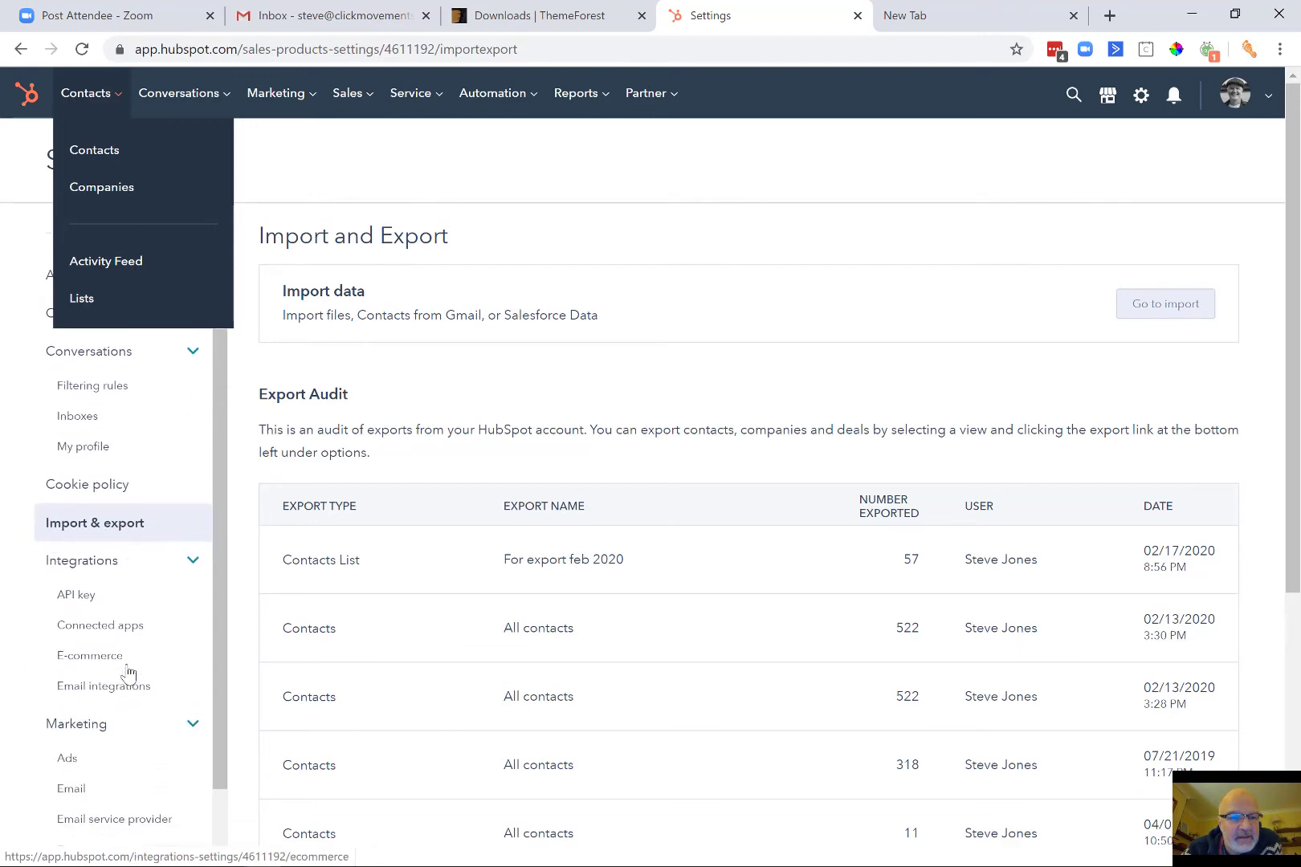
scroll(128, 674, up, 1)
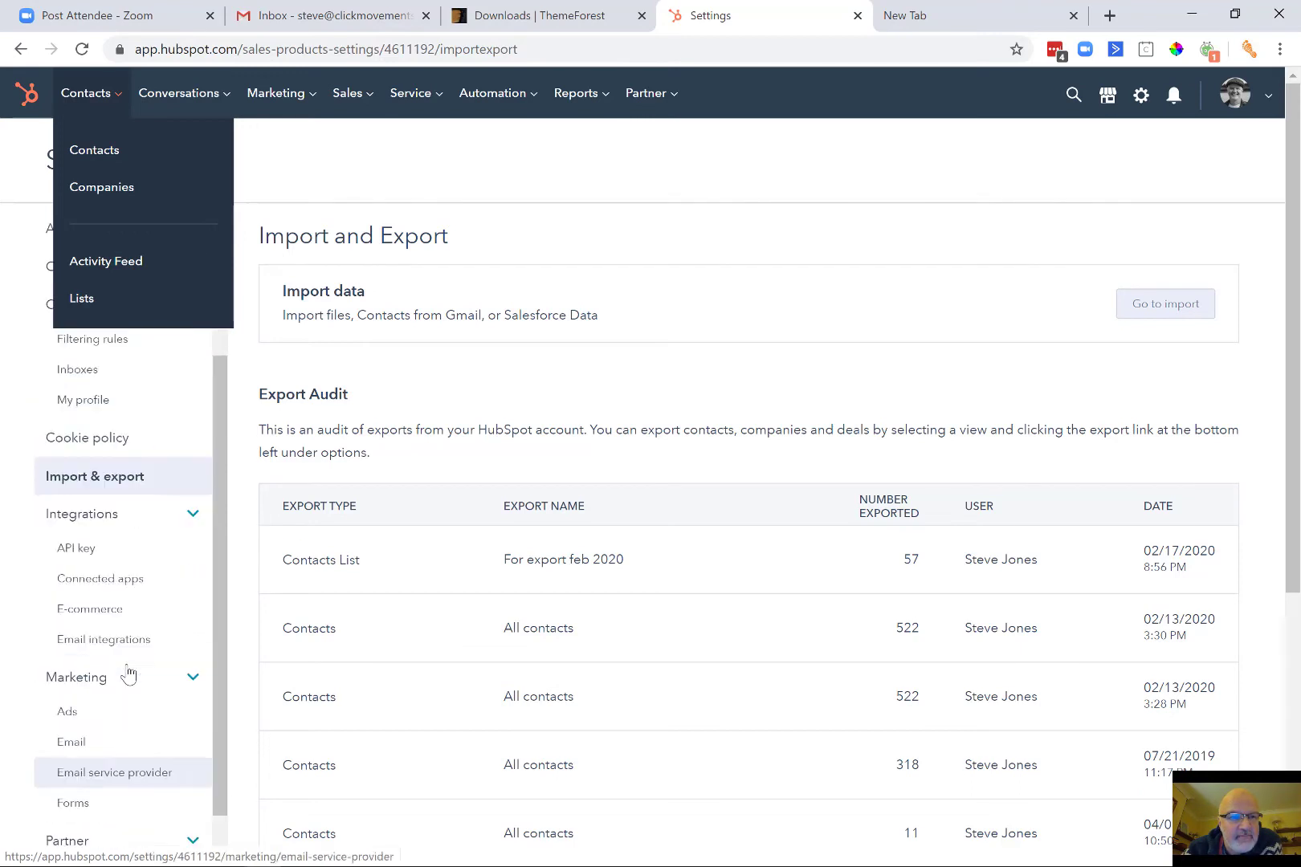
Close the Contacts navigation menu and go to the Properties settings page.
click(697, 217)
scroll(145, 426, down, 8)
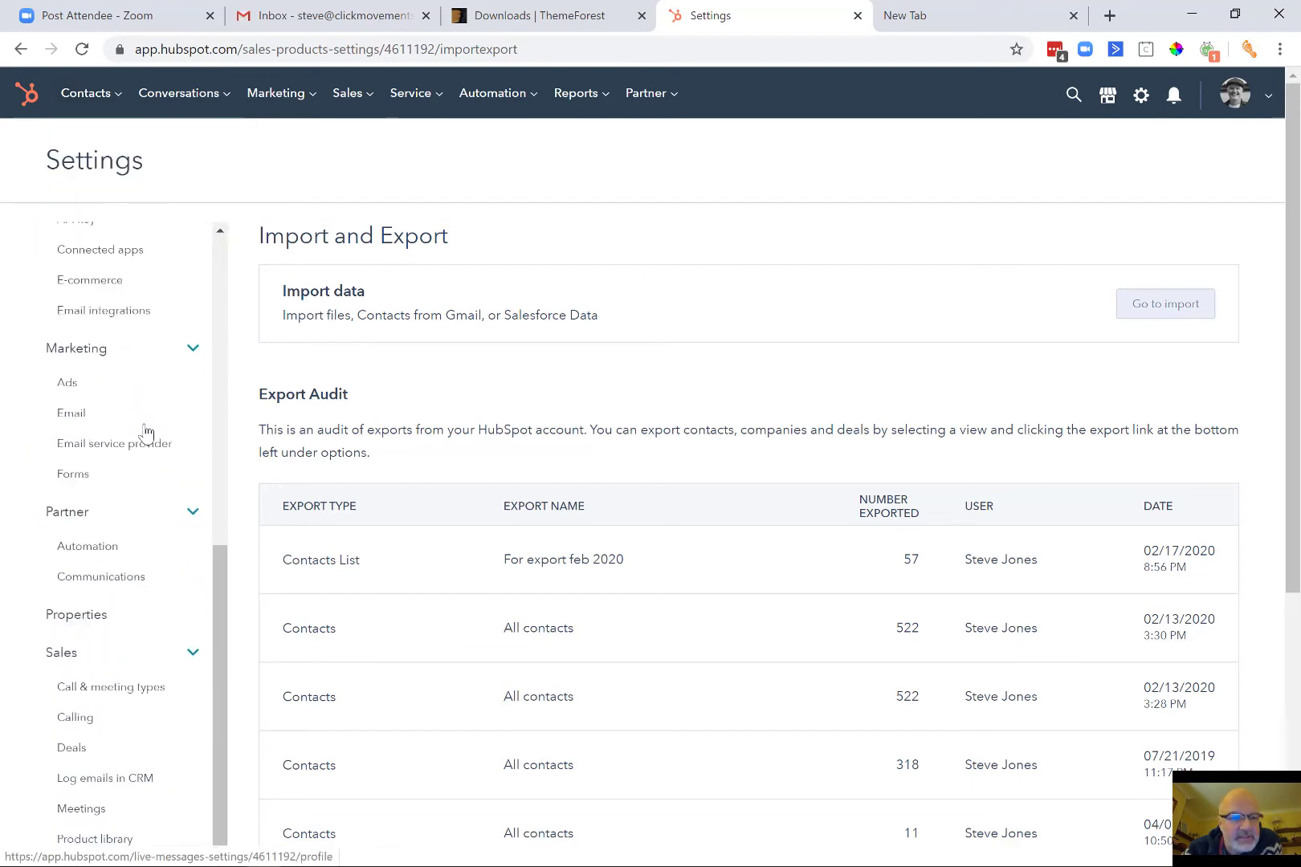
click(103, 461)
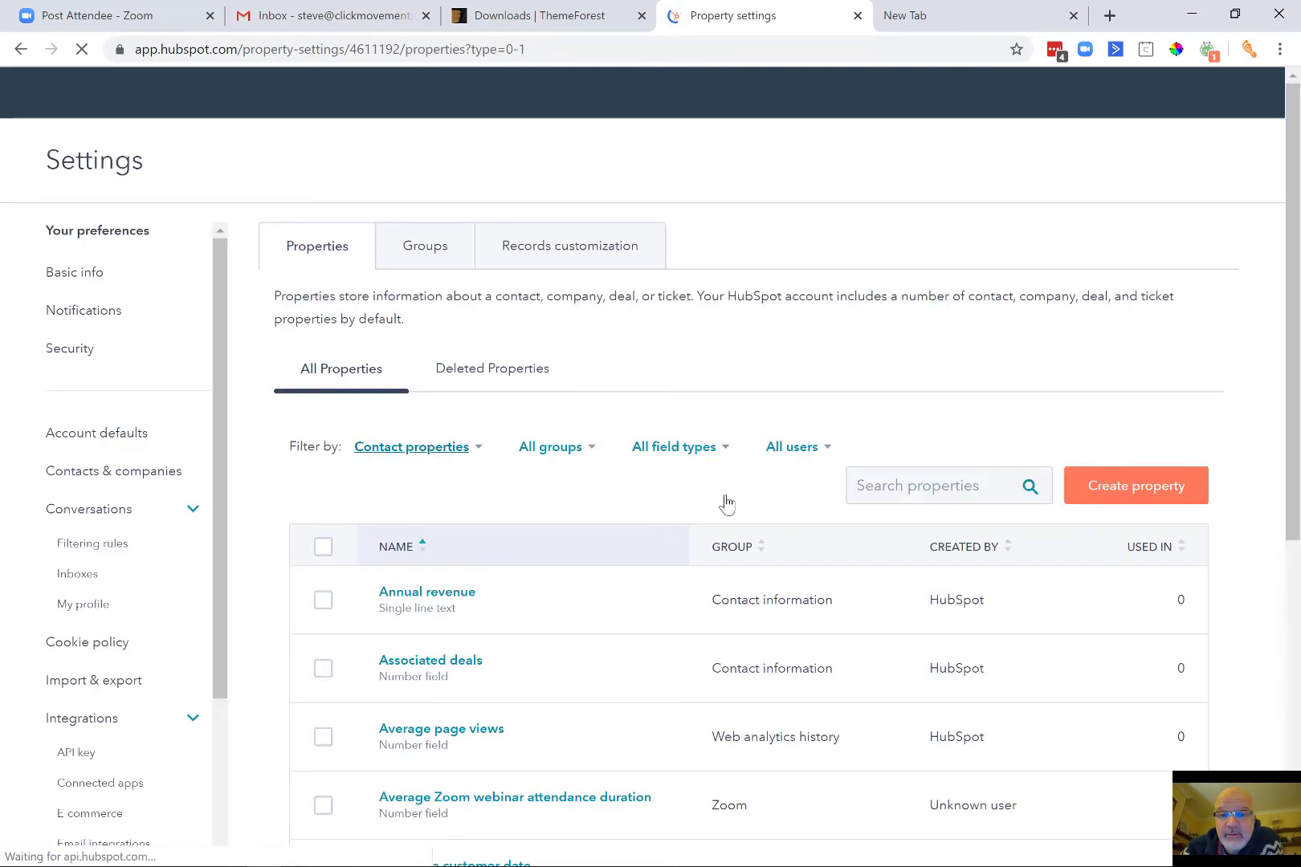
Dismiss the restore-deleted-properties announcement with No thanks.
scroll(719, 502, down, 2)
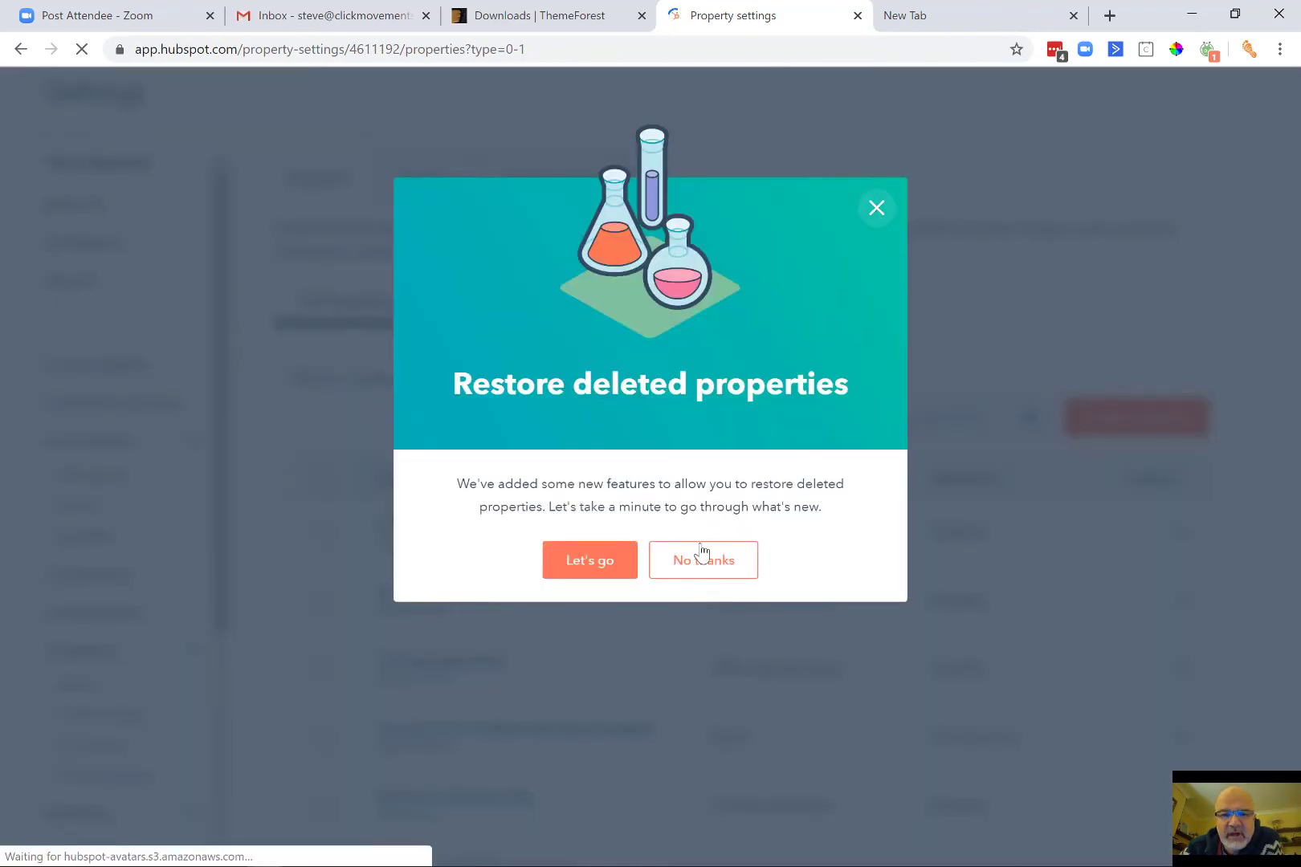
click(706, 573)
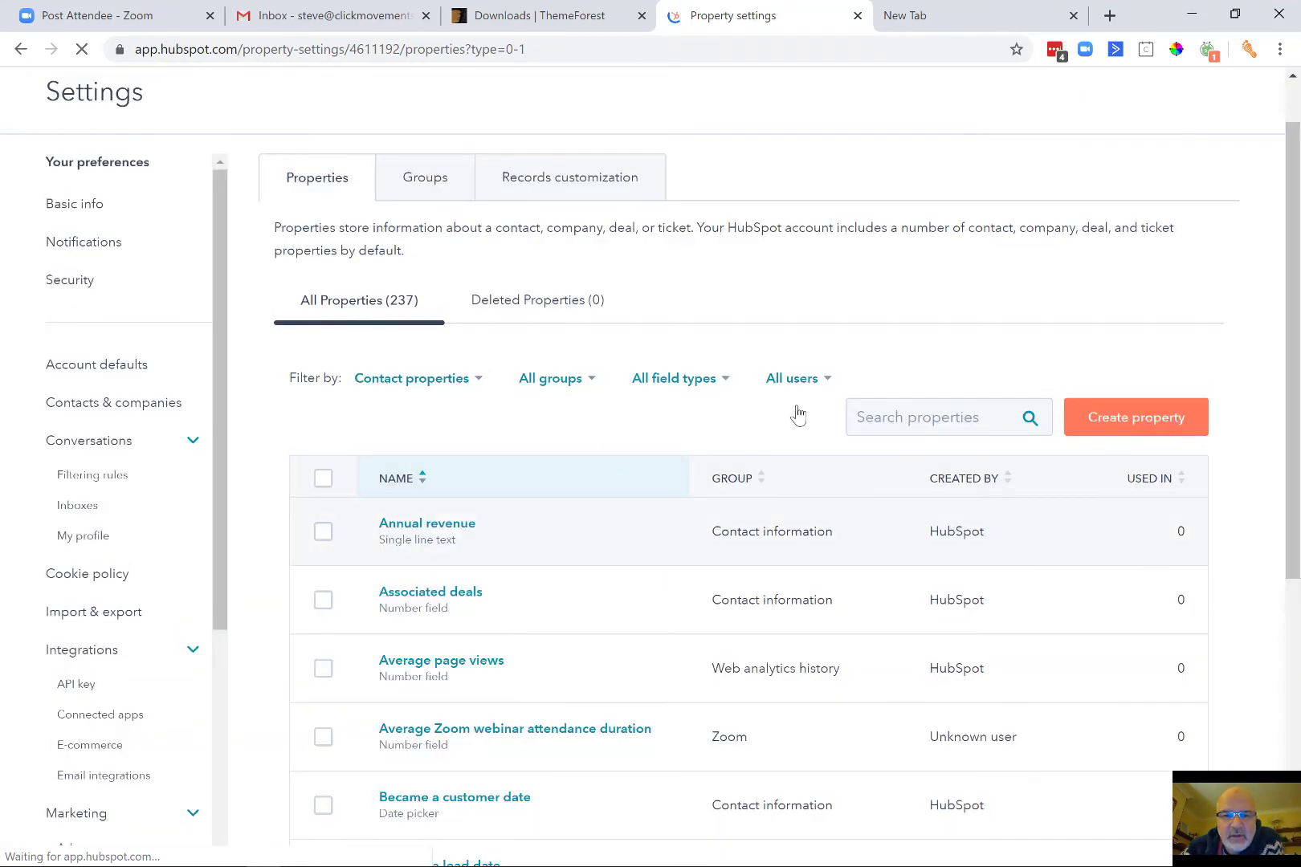
scroll(797, 414, down, 1)
scroll(798, 414, down, 4)
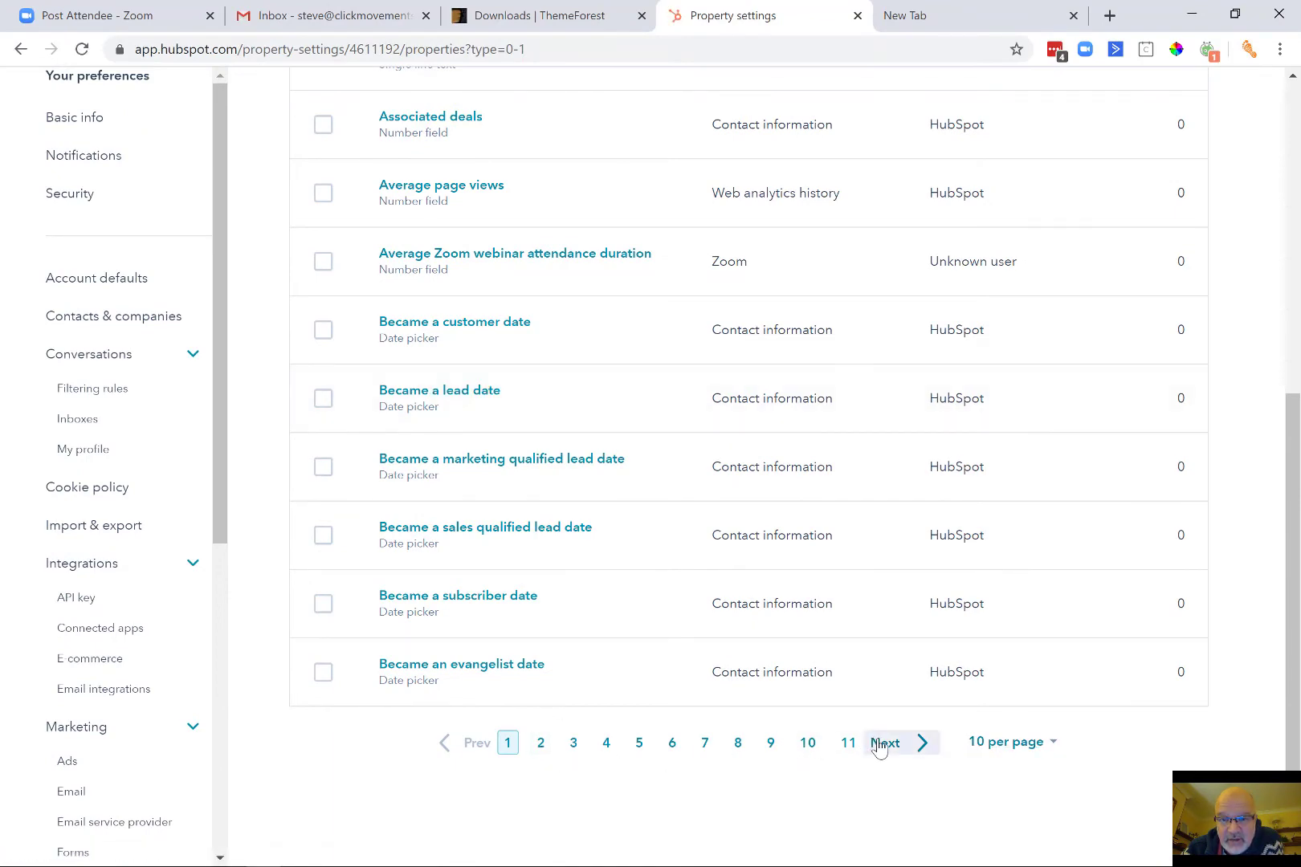
scroll(562, 535, up, 4)
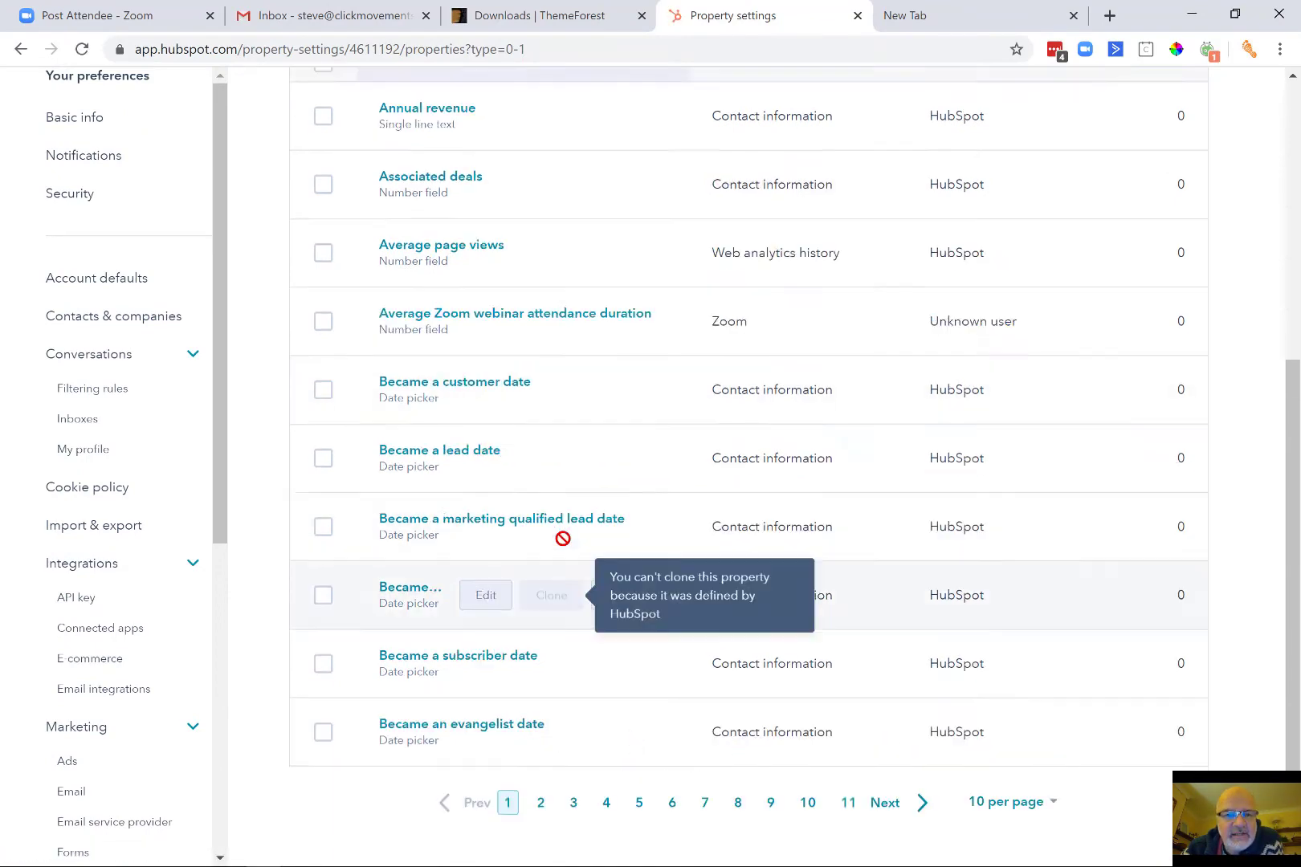
scroll(562, 538, up, 1)
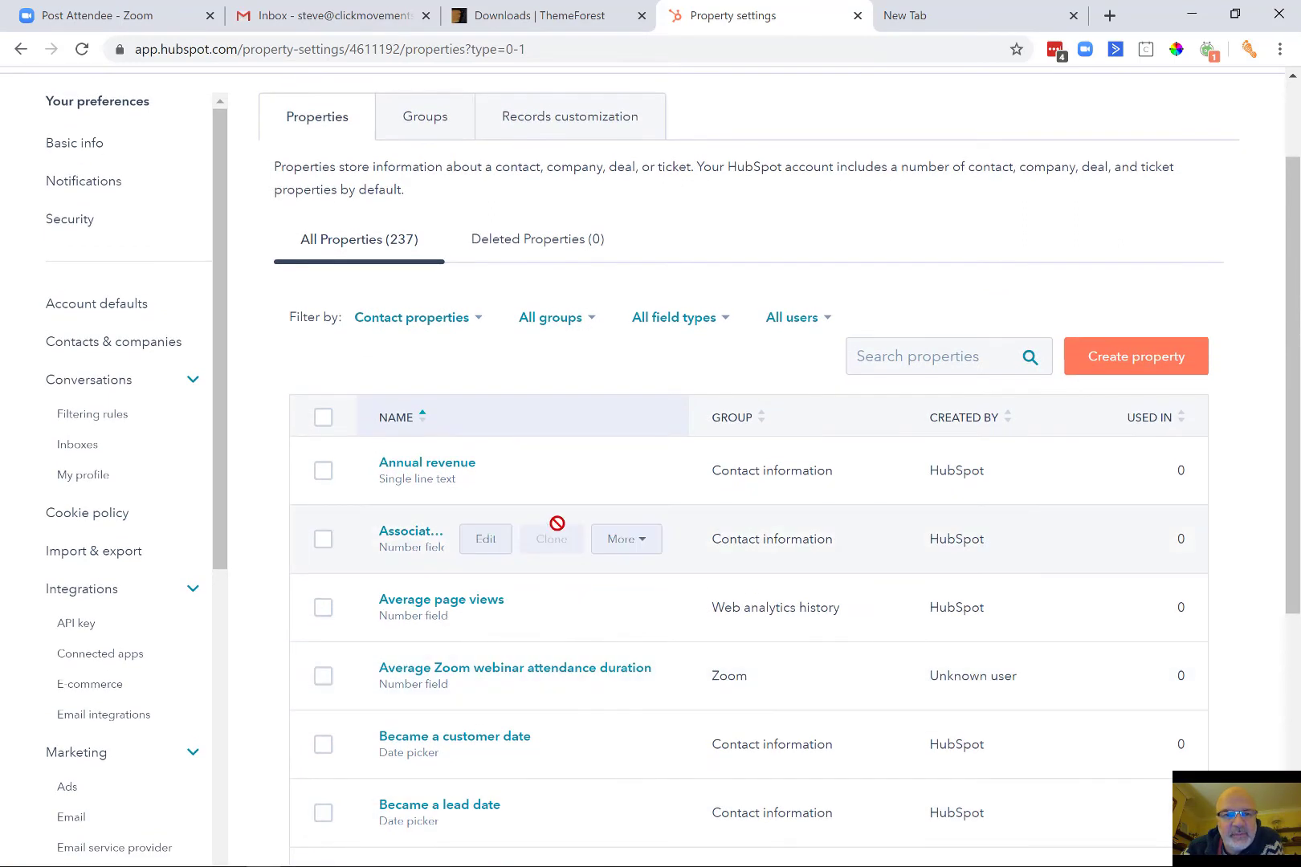
Check the object-type filter, keeping it on Contact properties.
click(474, 328)
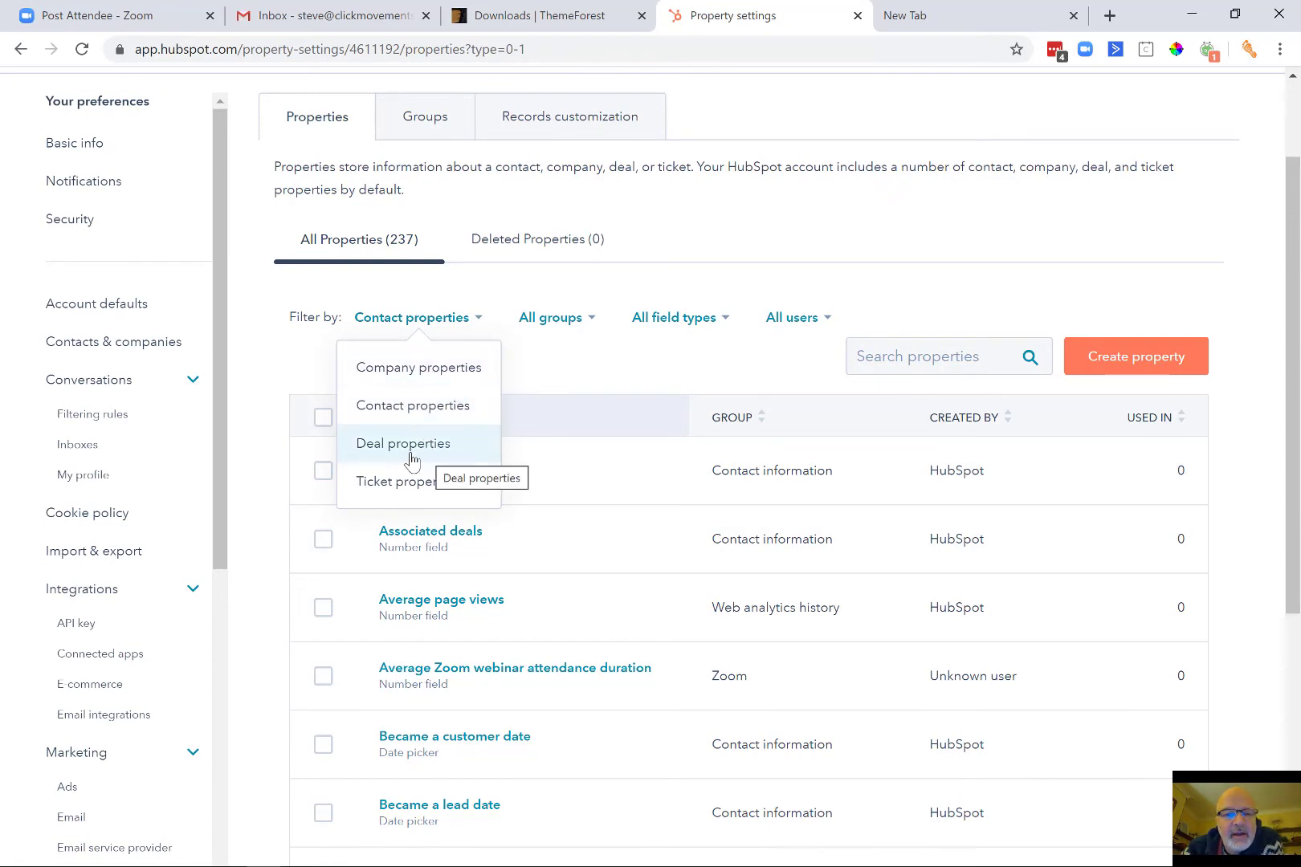
click(673, 370)
mouse_move(516, 493)
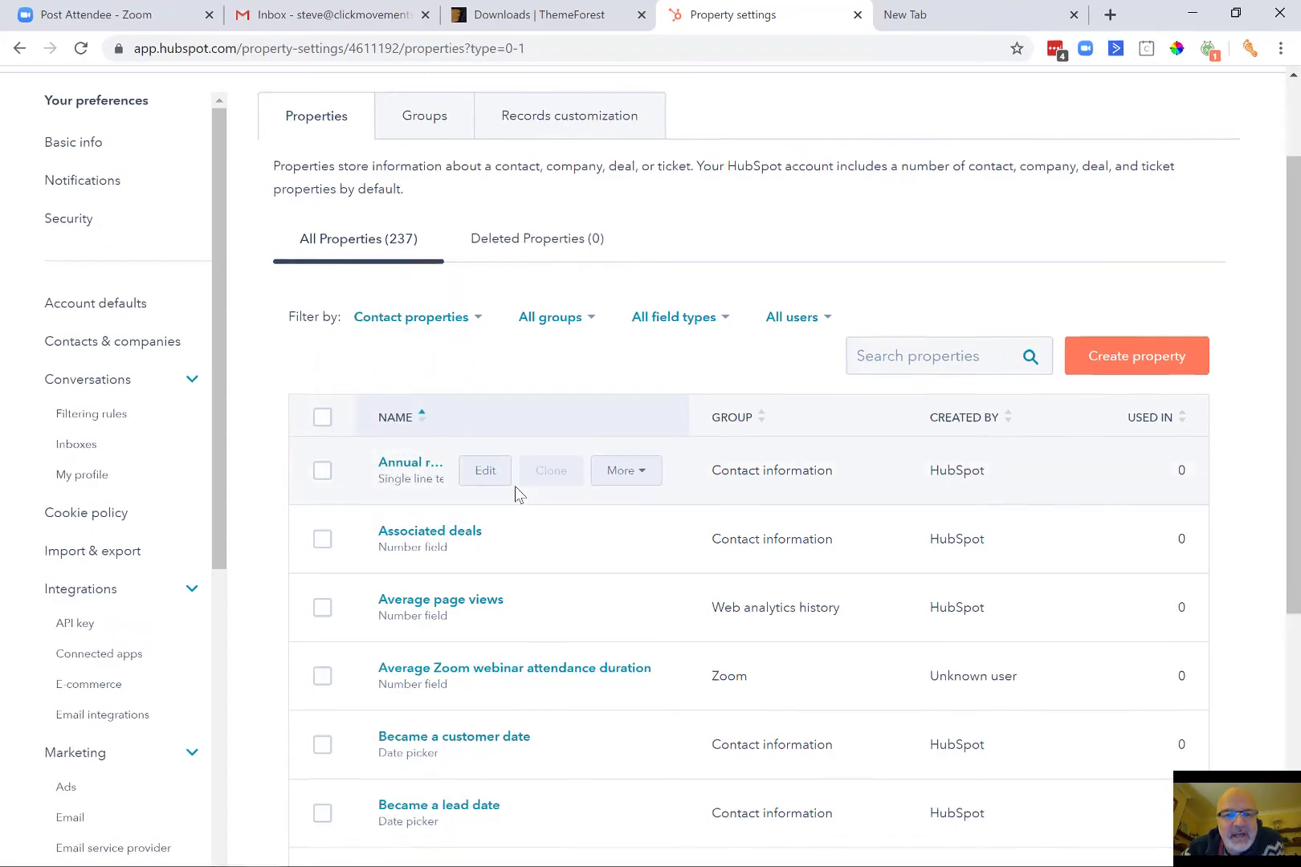
scroll(516, 493, down, 4)
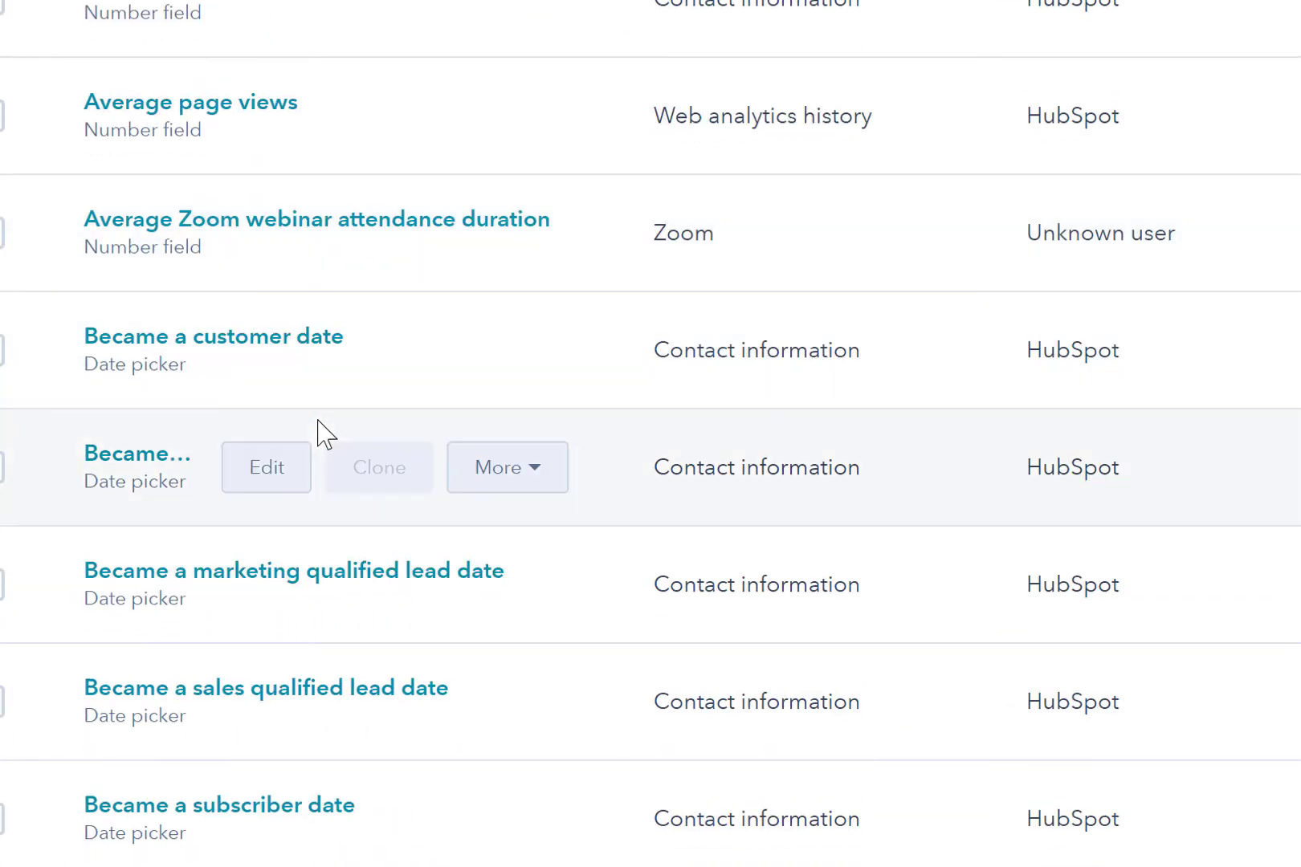
scroll(318, 421, down, 2)
Browse the contact properties list, then go to Contacts & companies settings.
mouse_move(1109, 192)
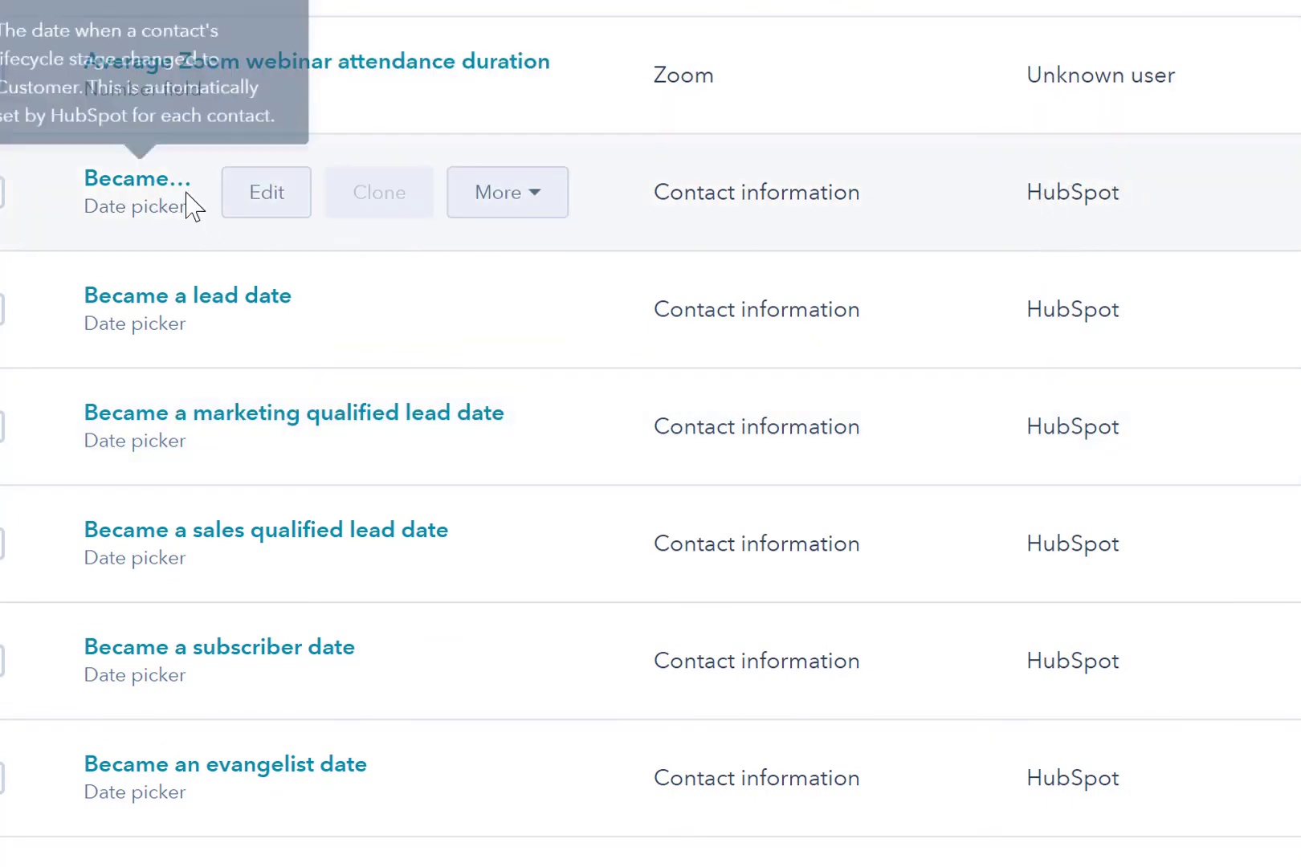
scroll(367, 313, up, 6)
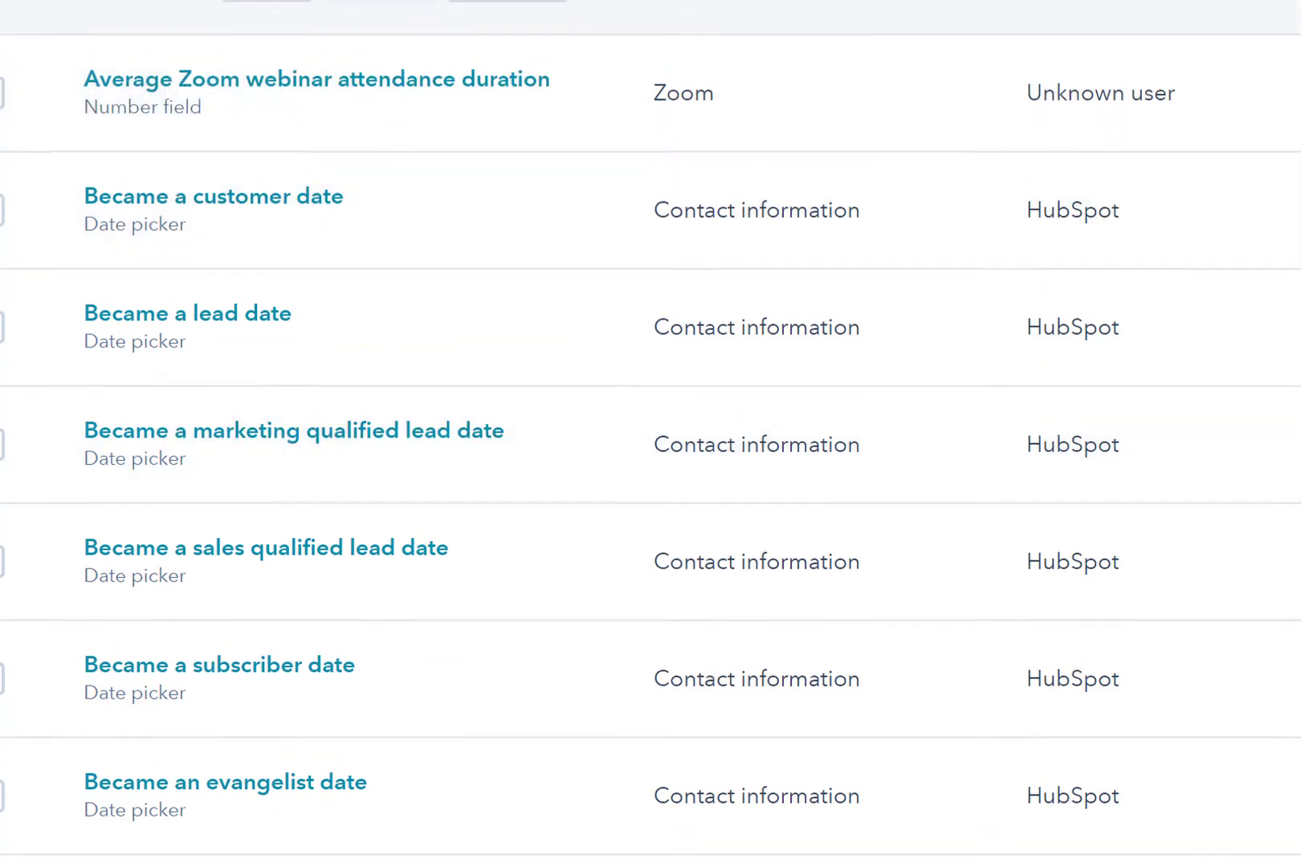
scroll(650, 433, up, 5)
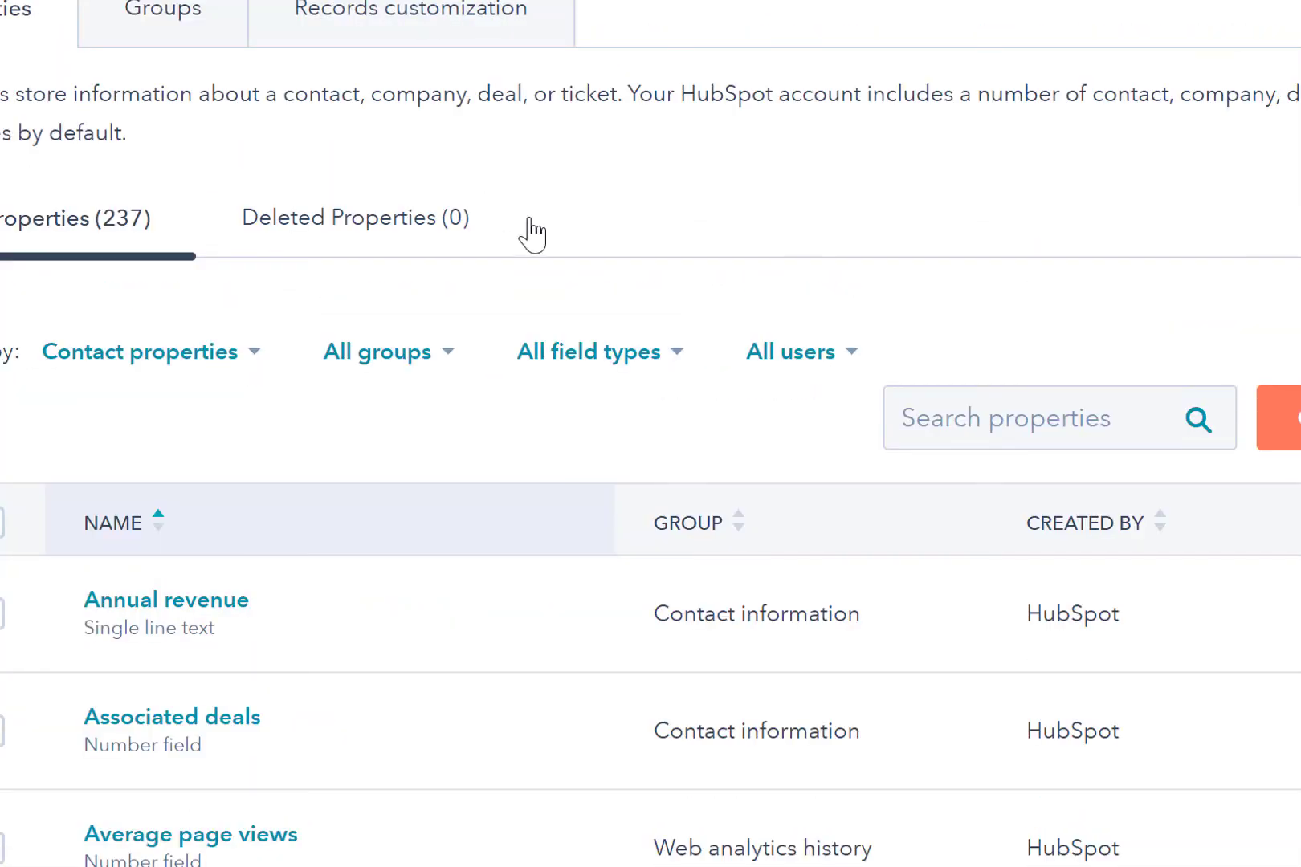
scroll(531, 232, down, 2)
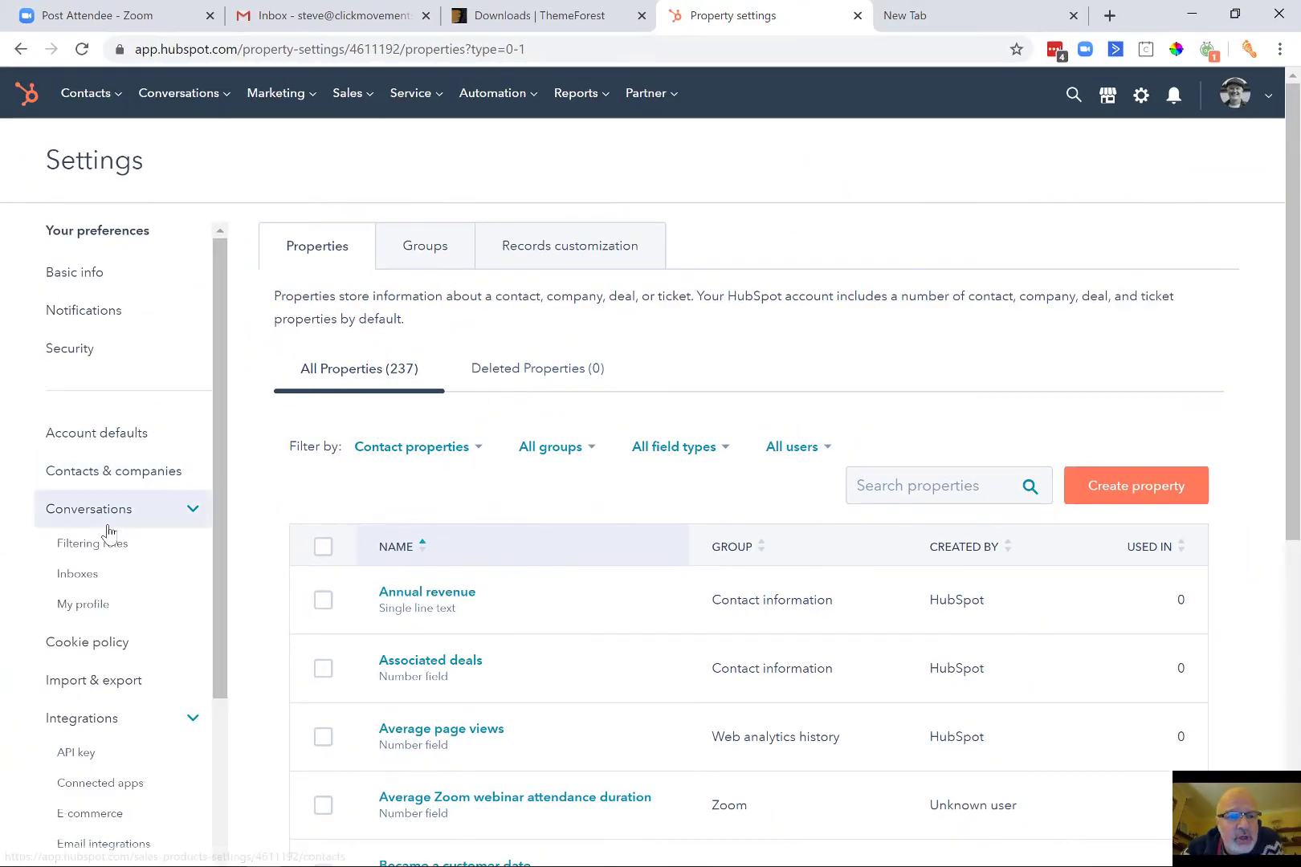
scroll(108, 531, down, 2)
scroll(108, 531, down, 5)
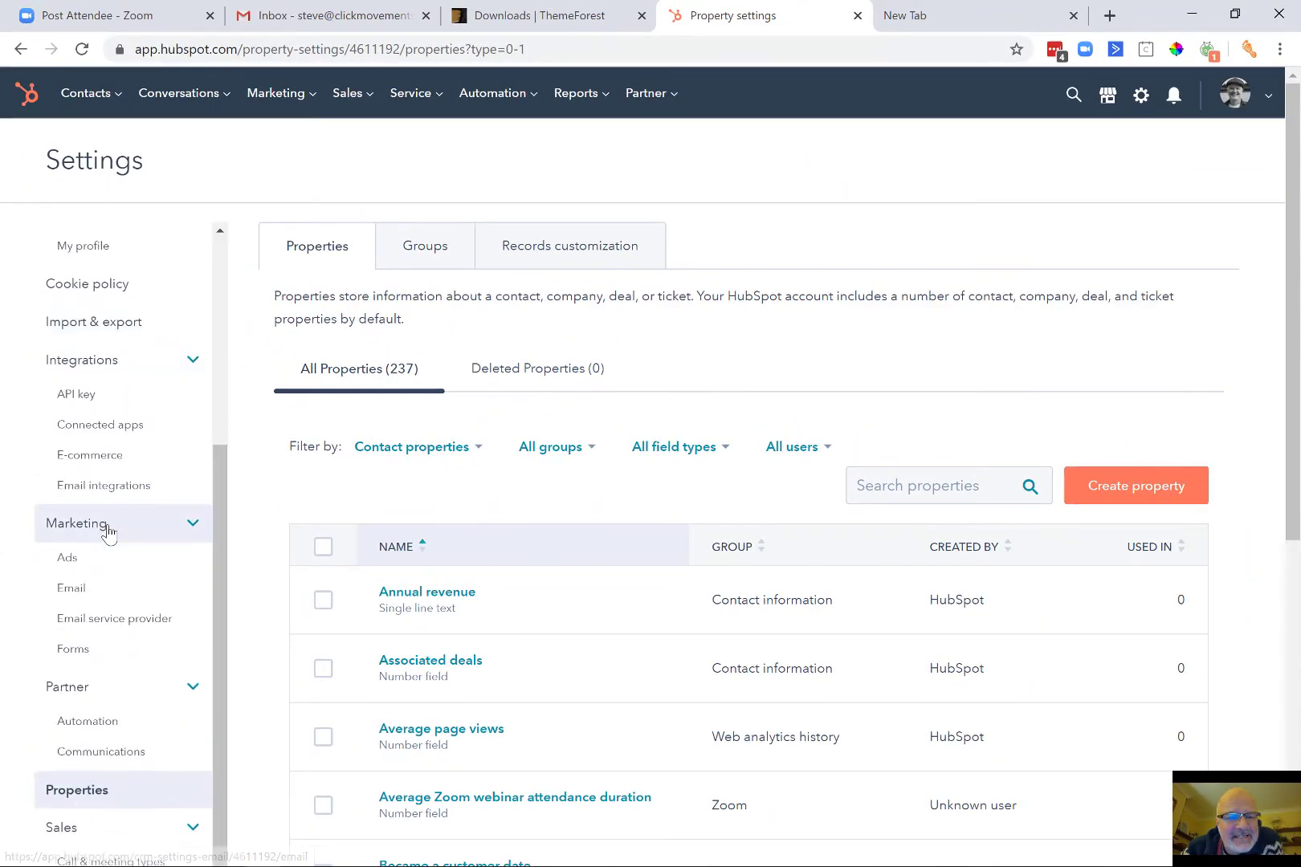
scroll(107, 531, down, 2)
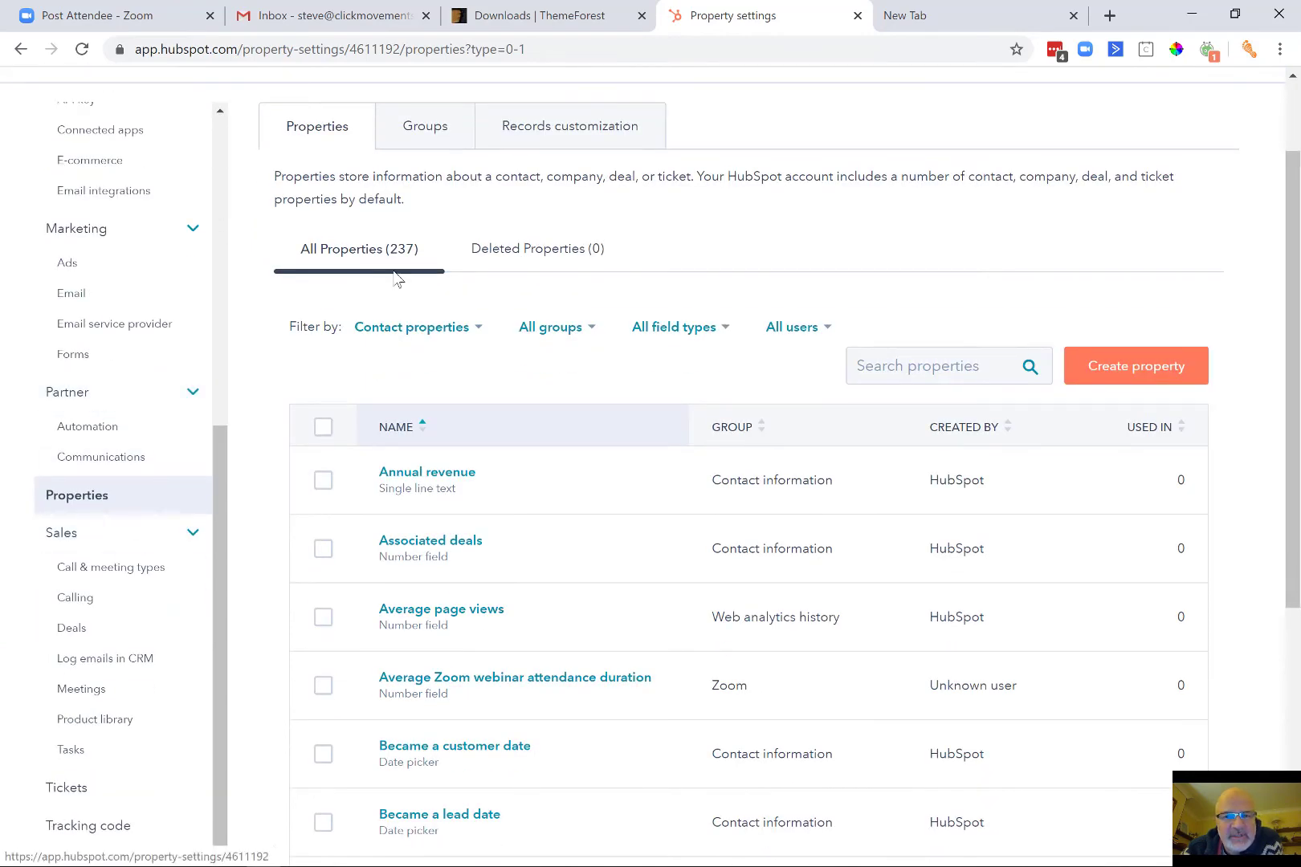
scroll(227, 253, up, 5)
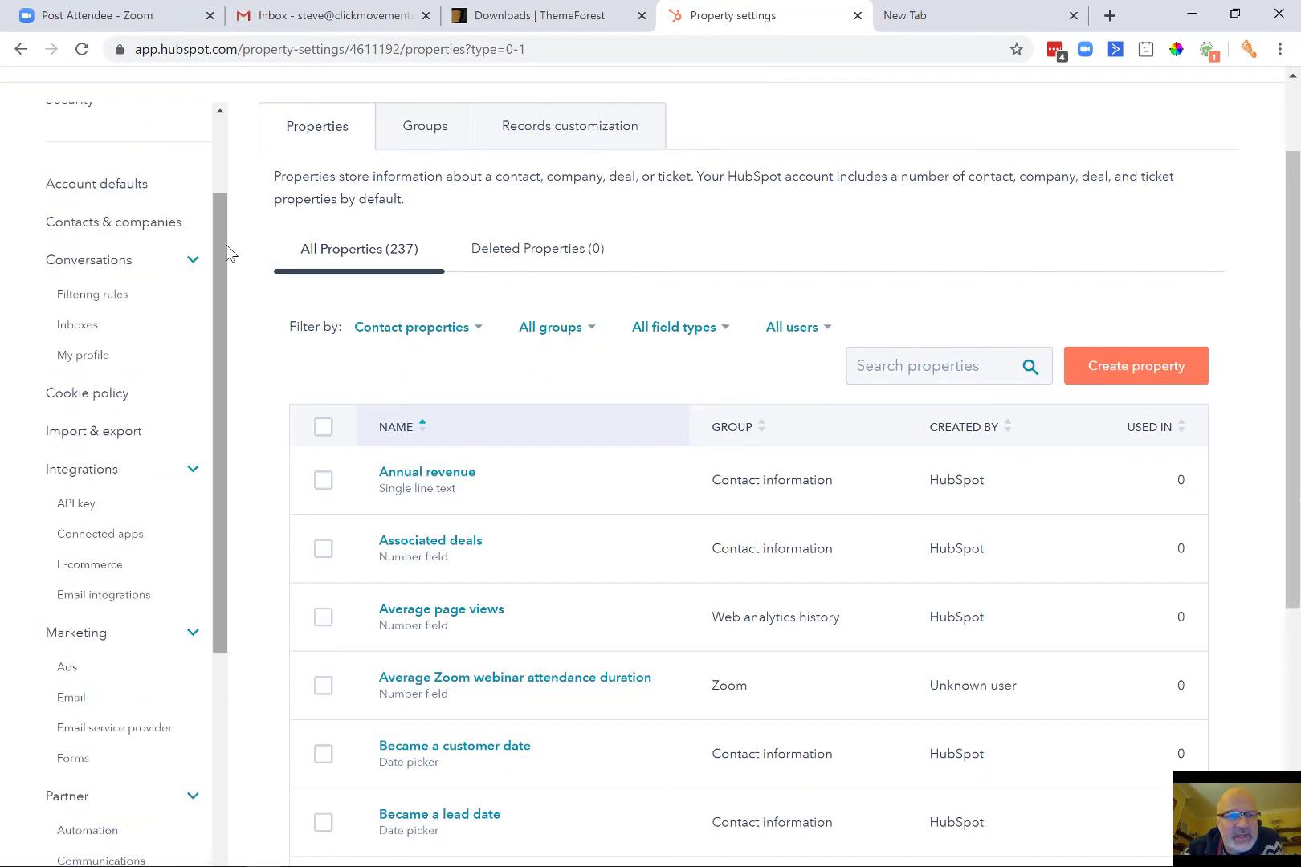
click(117, 302)
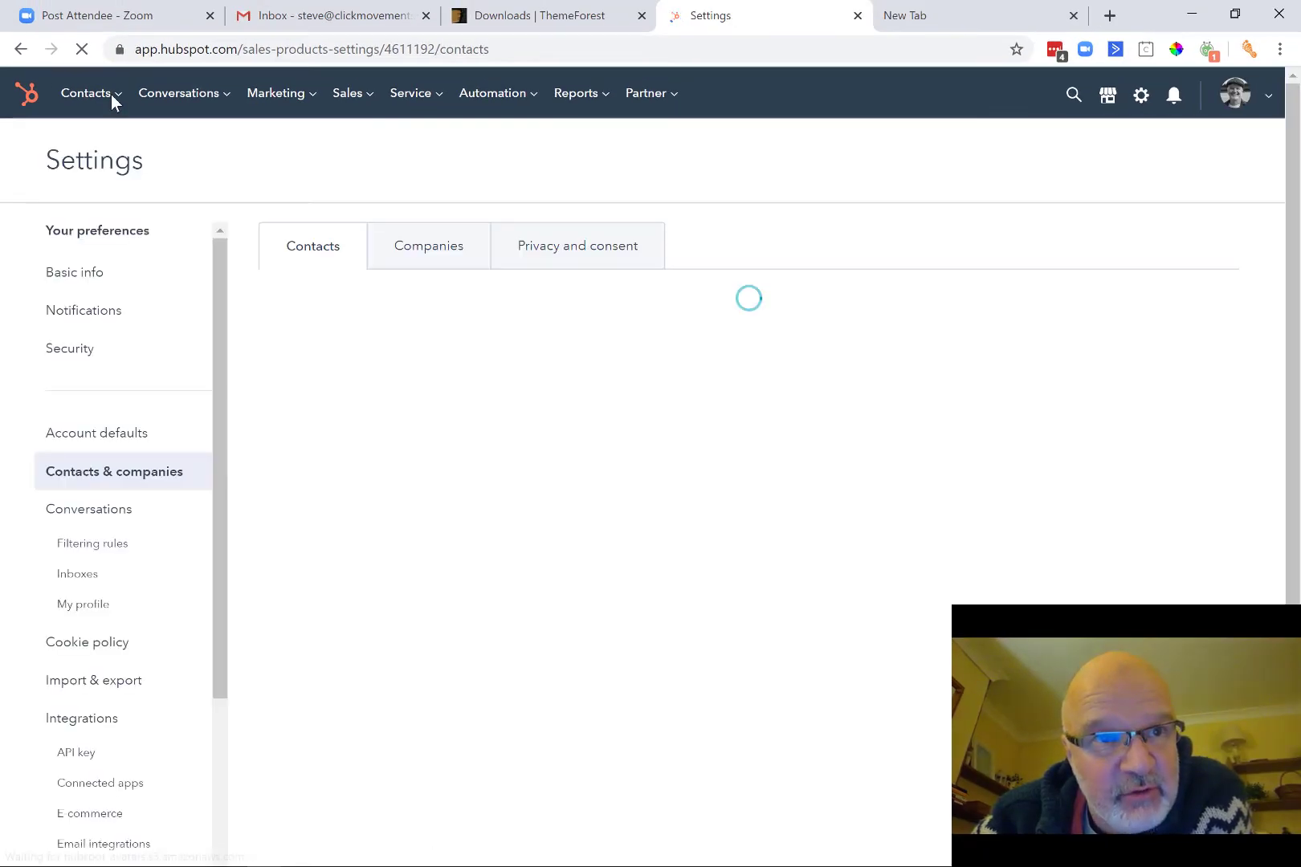
mouse_move(111, 93)
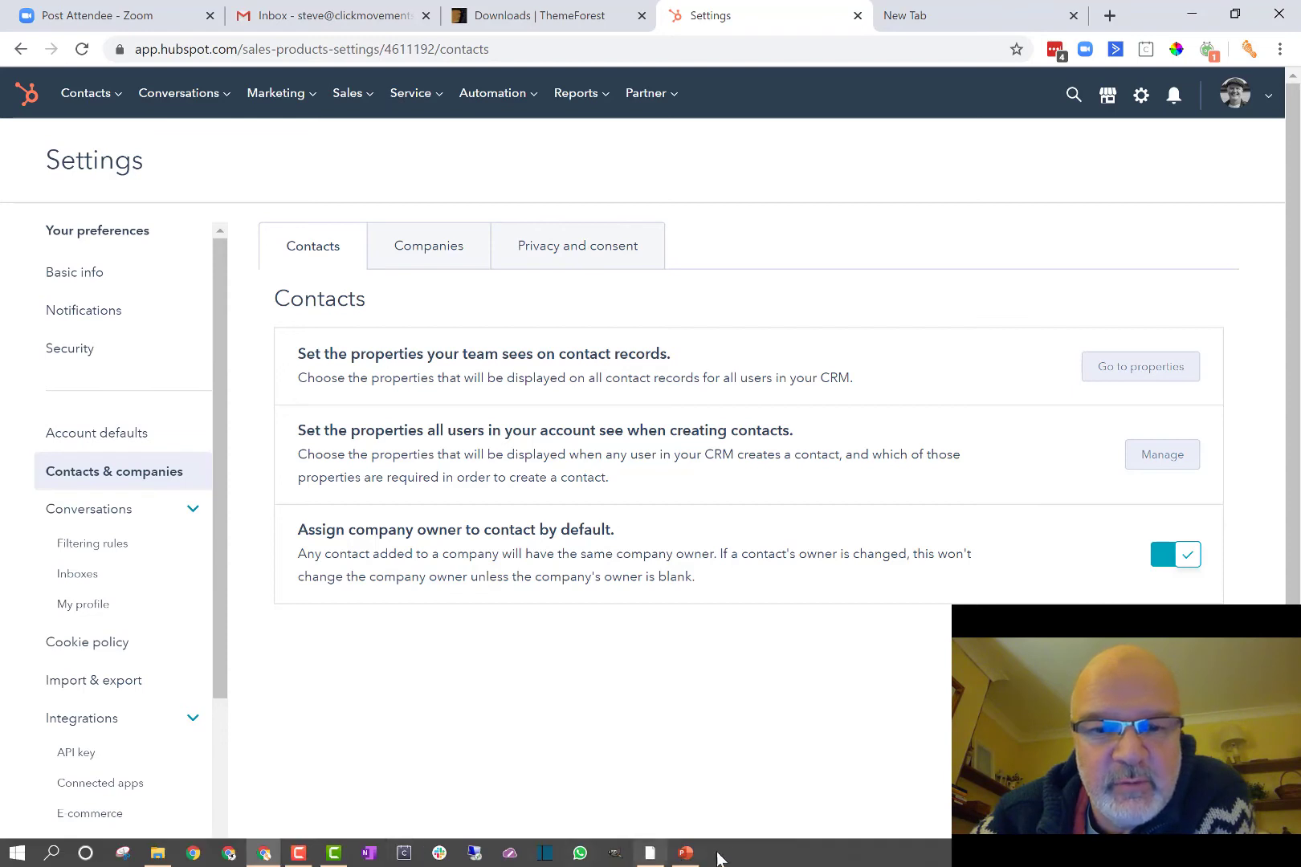
click(683, 854)
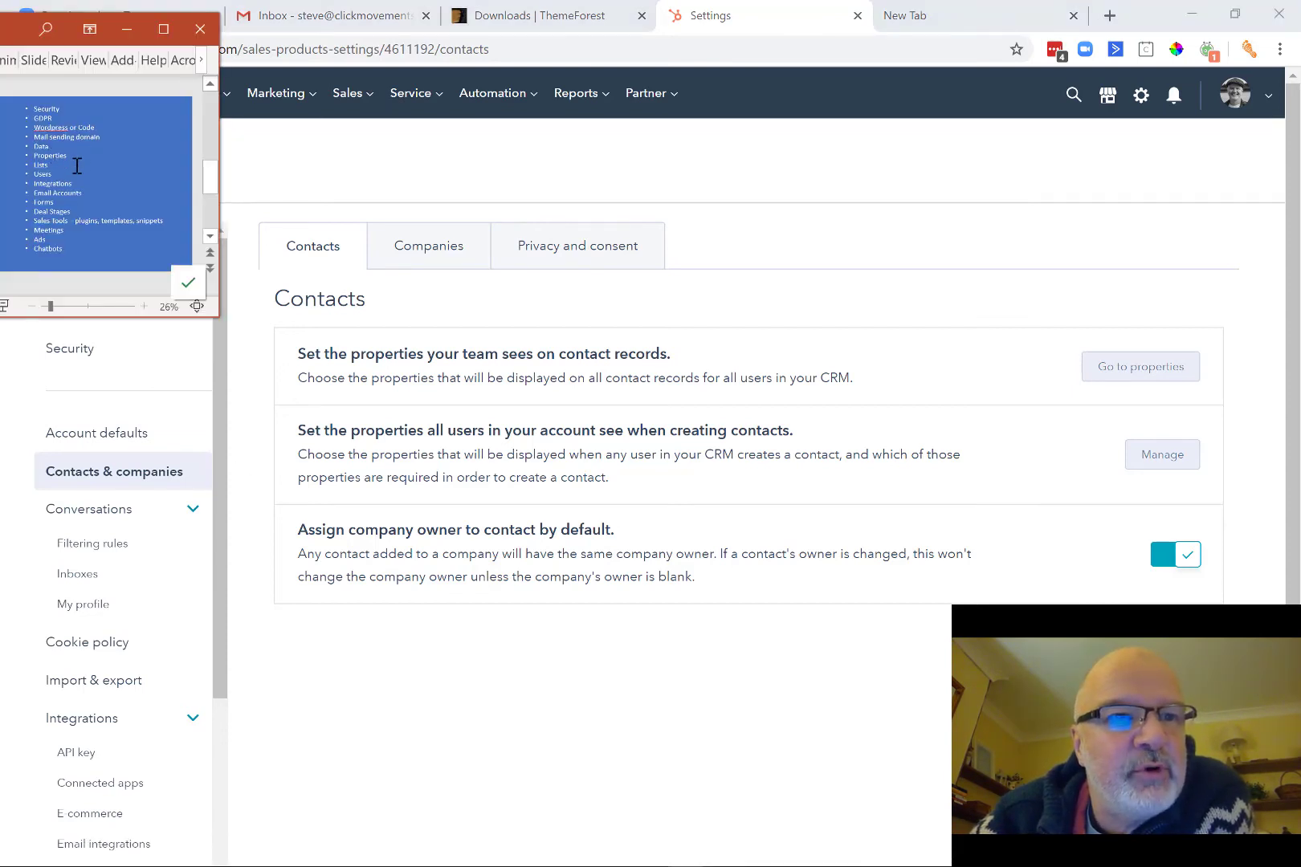
click(809, 91)
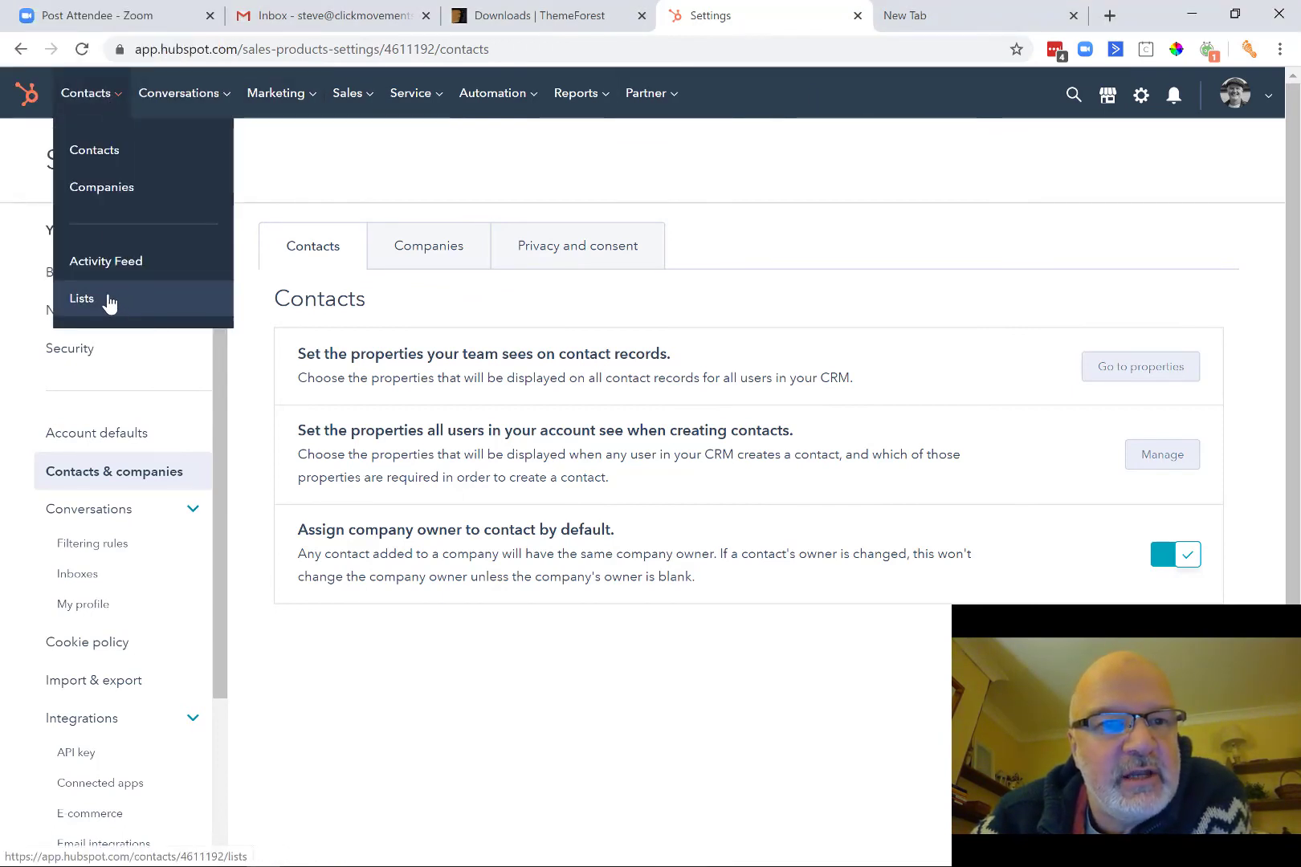
Open the Contacts Lists library and start a new list with Create list.
click(110, 303)
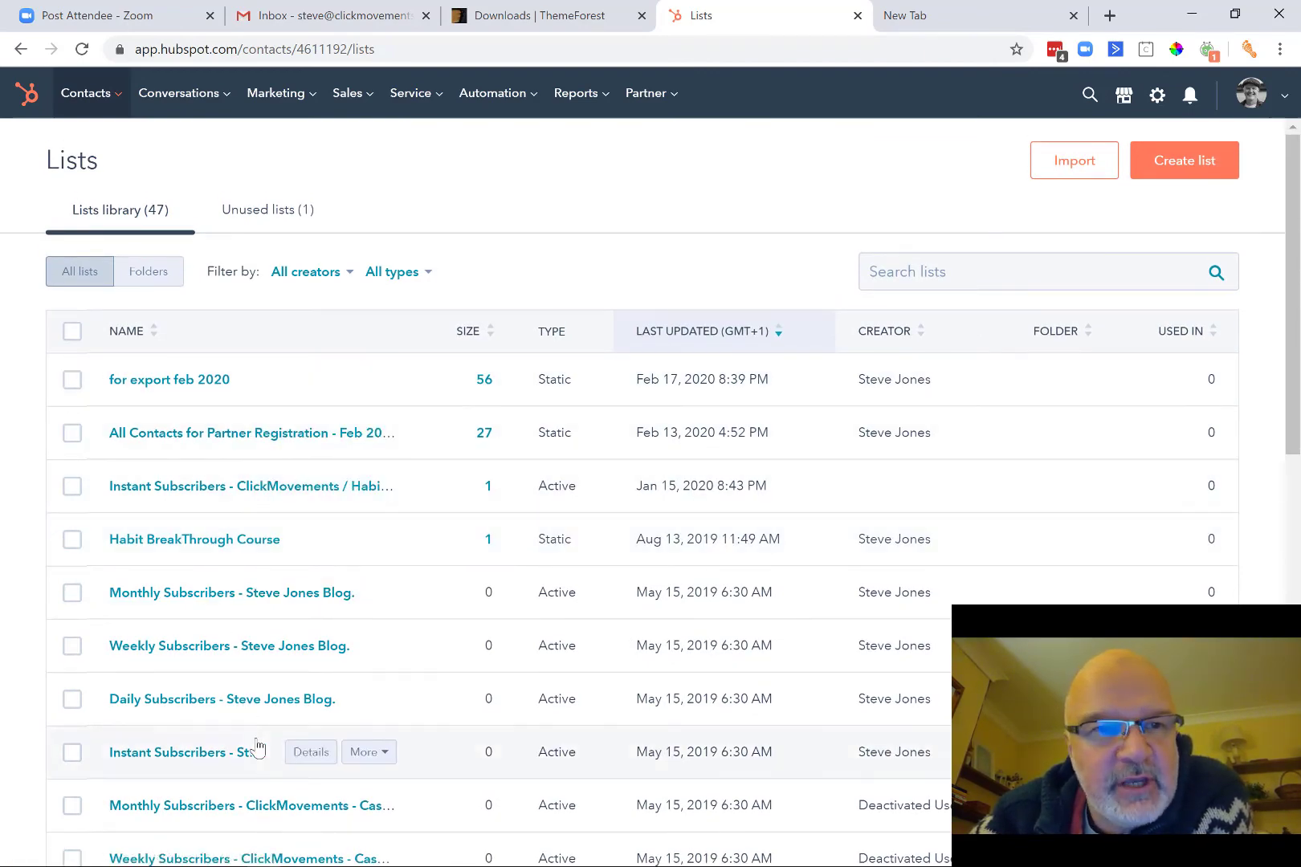
click(1205, 161)
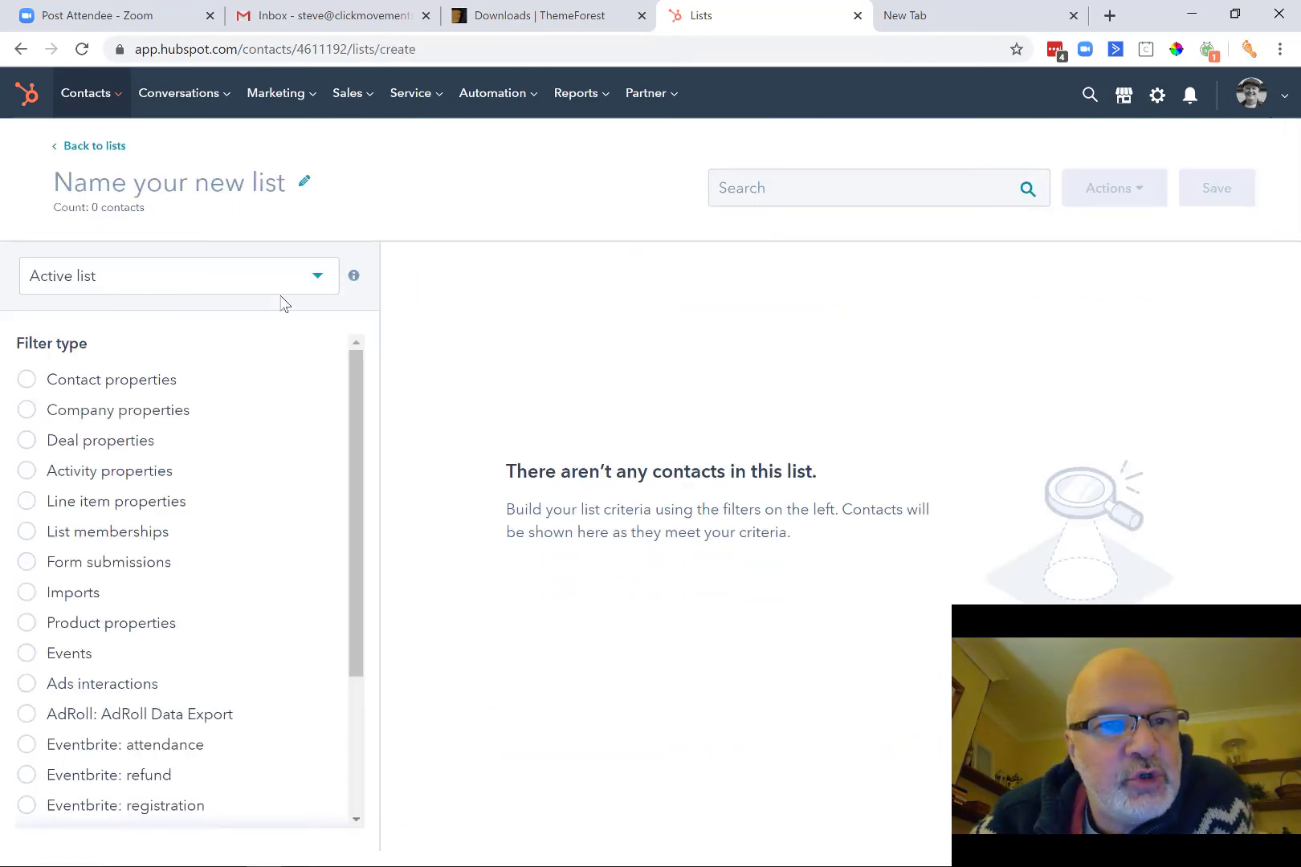
click(318, 283)
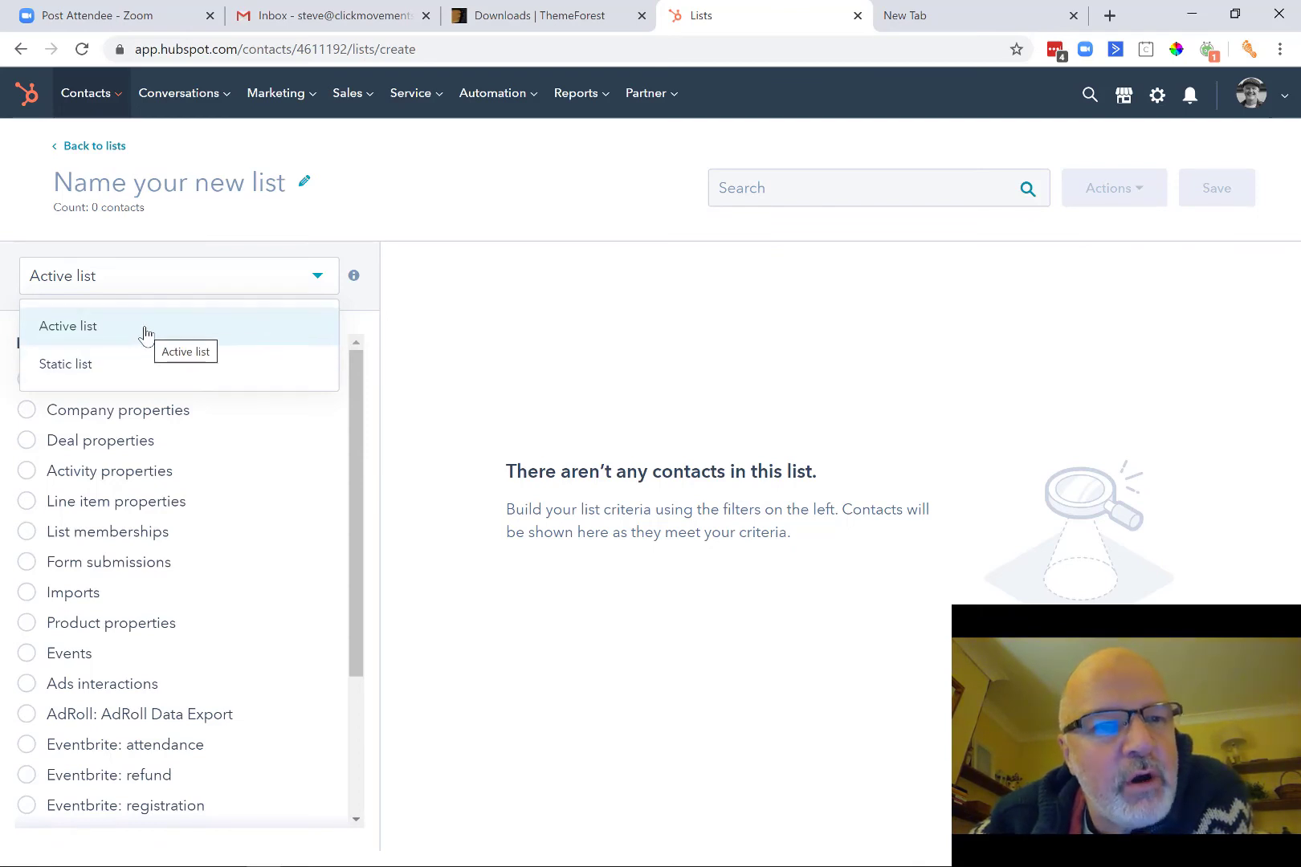
click(431, 195)
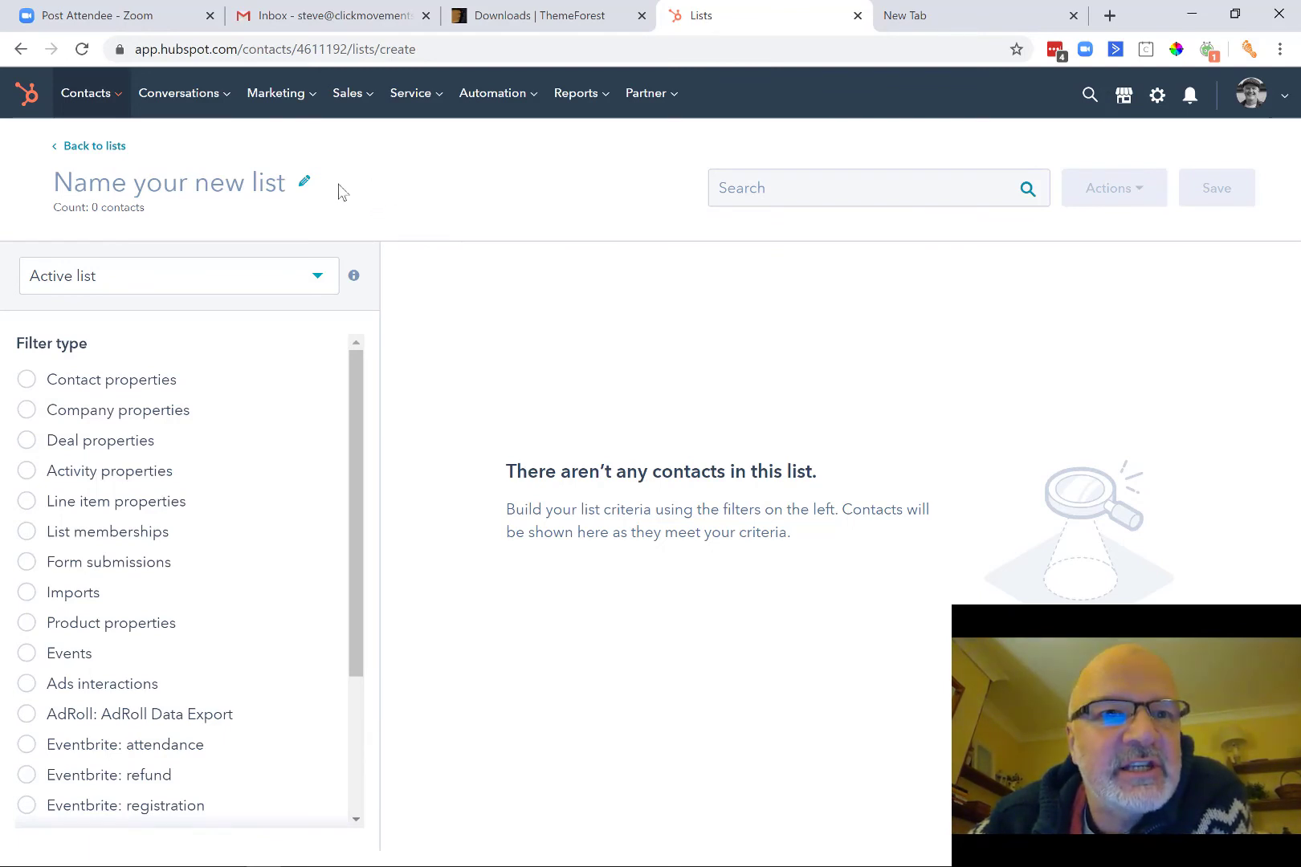
click(298, 102)
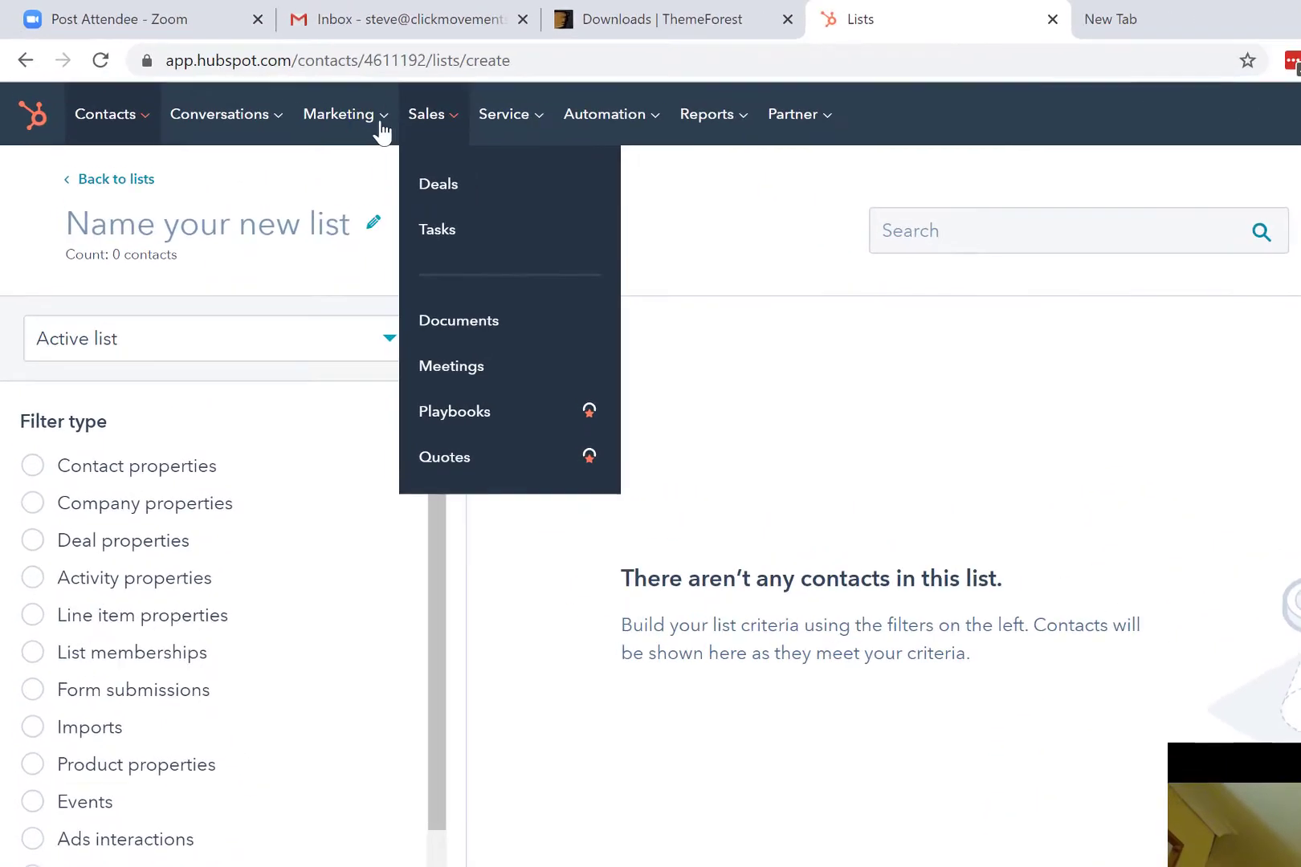
Leave the unsaved list, open account settings via the gear, and go to Users & teams.
mouse_move(253, 103)
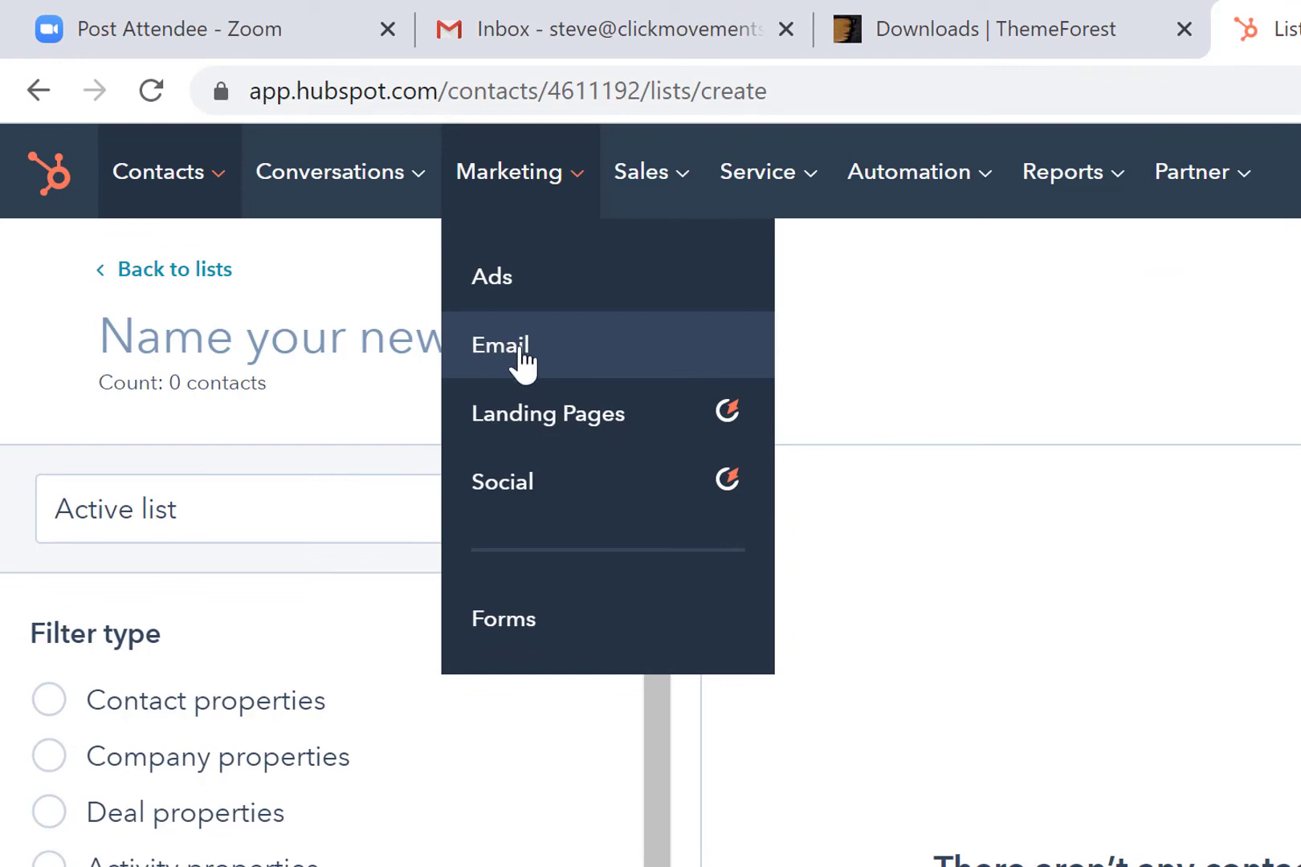
mouse_move(165, 197)
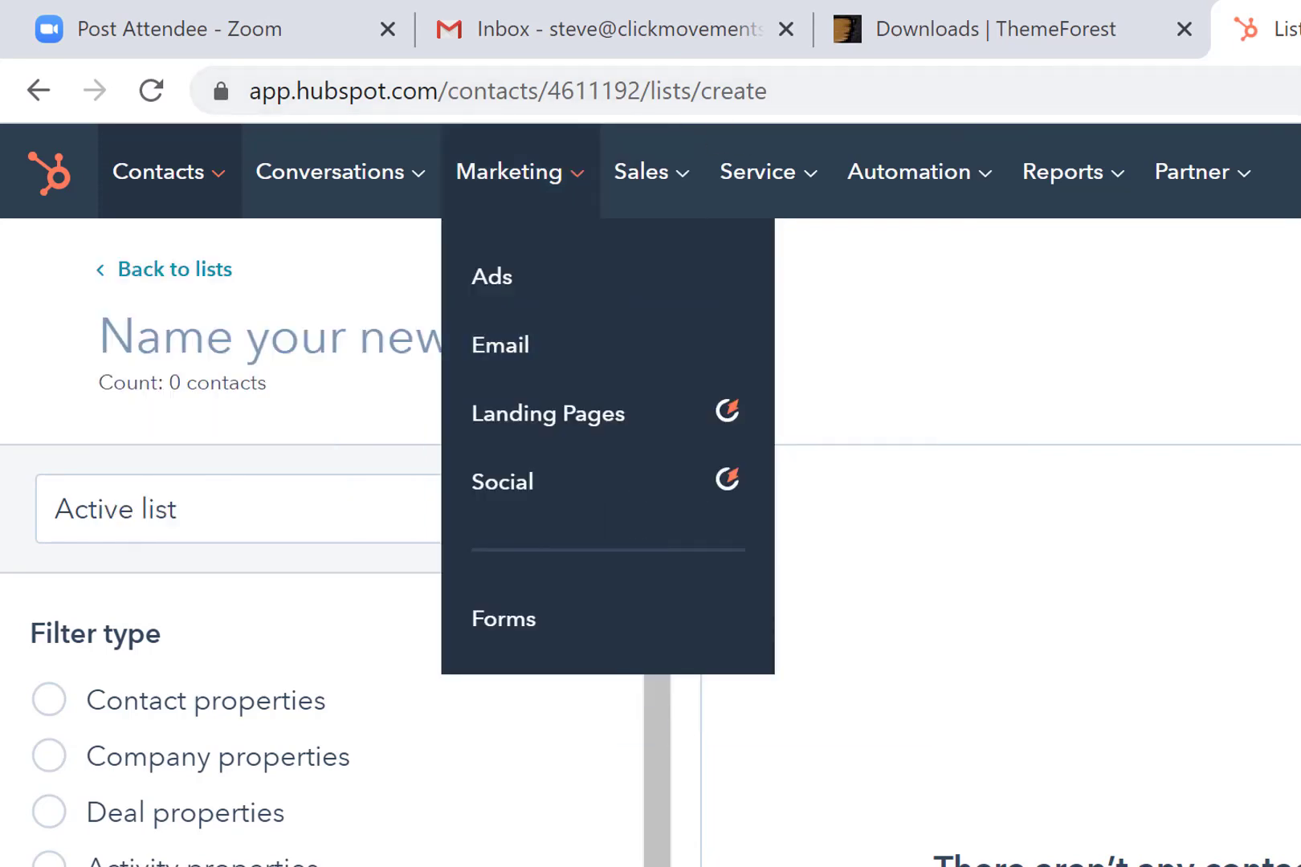
key(alt+Tab)
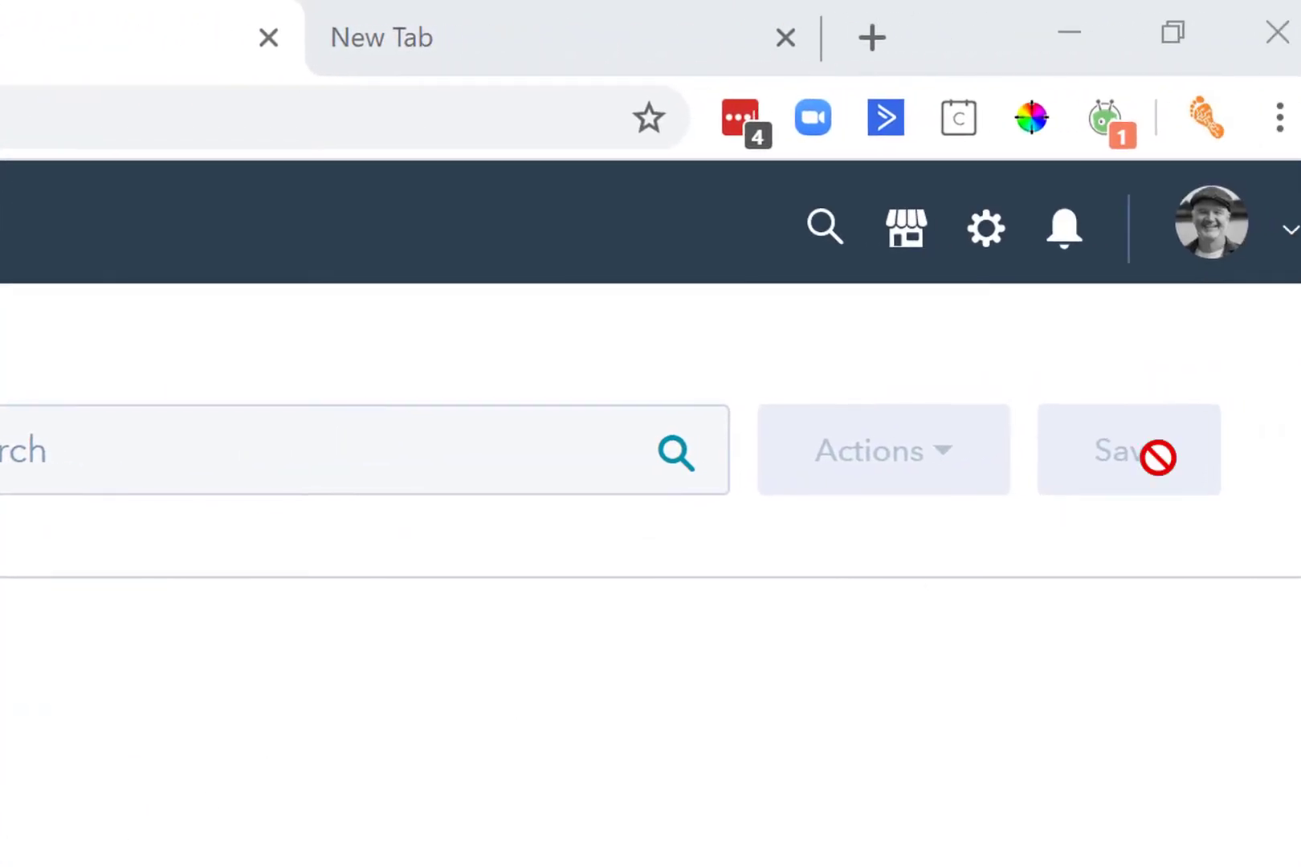
click(999, 256)
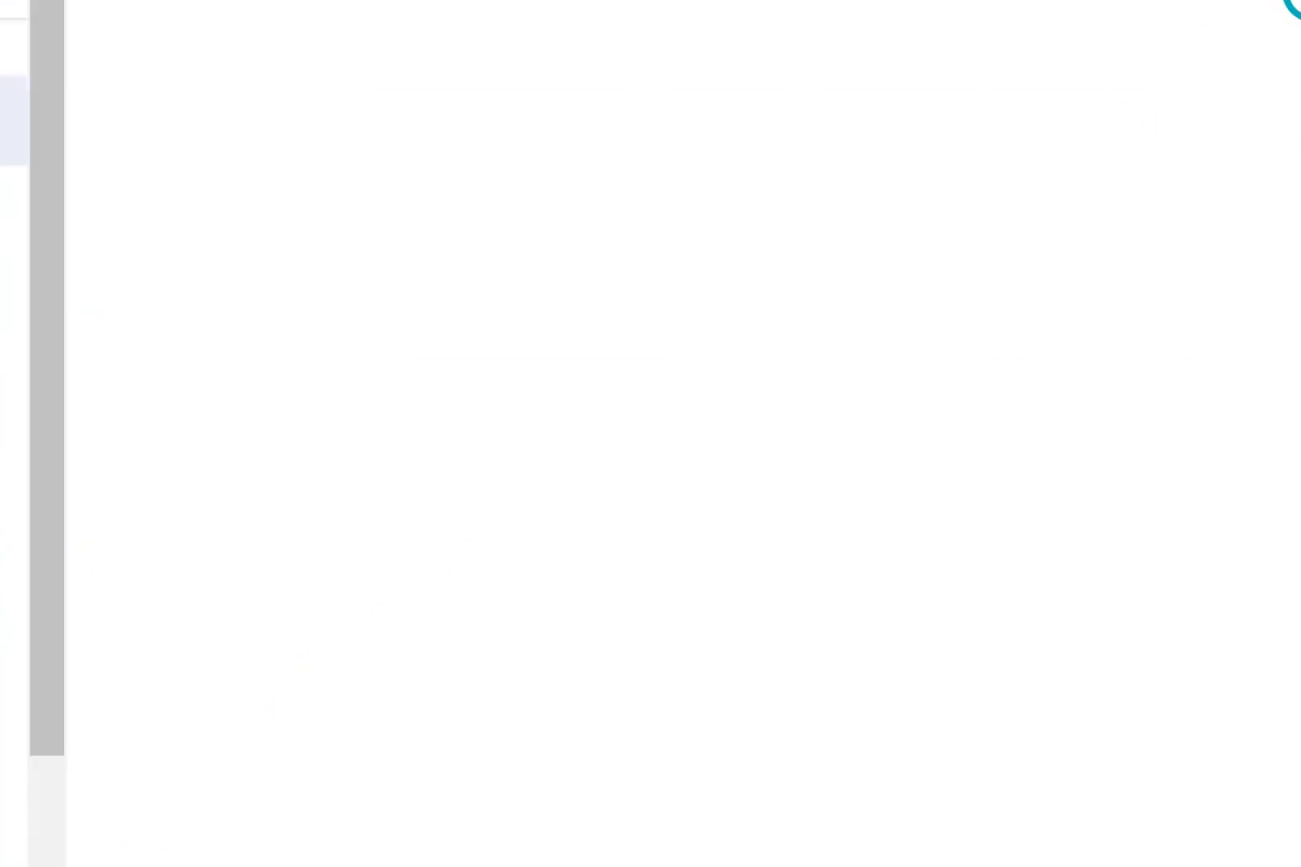
scroll(247, 318, down, 15)
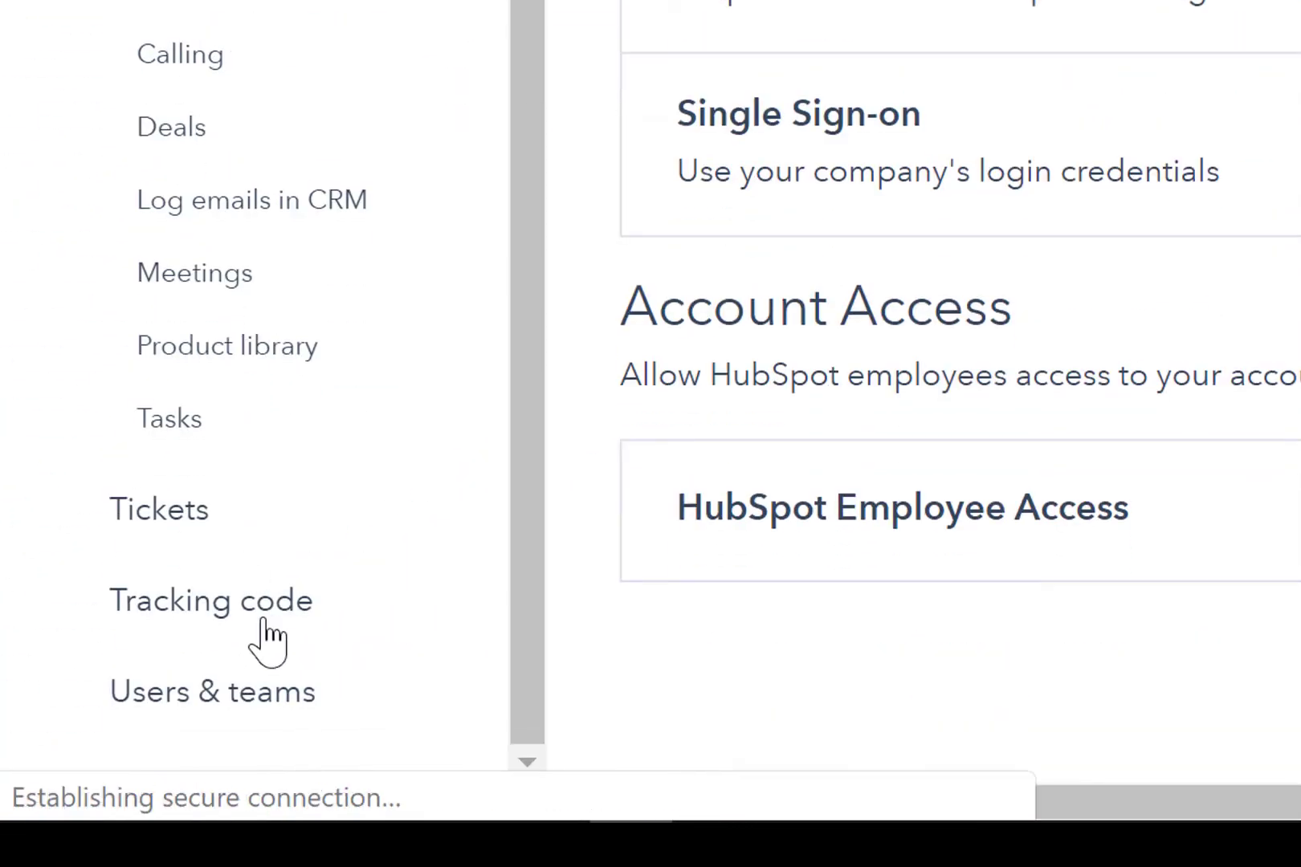
click(222, 722)
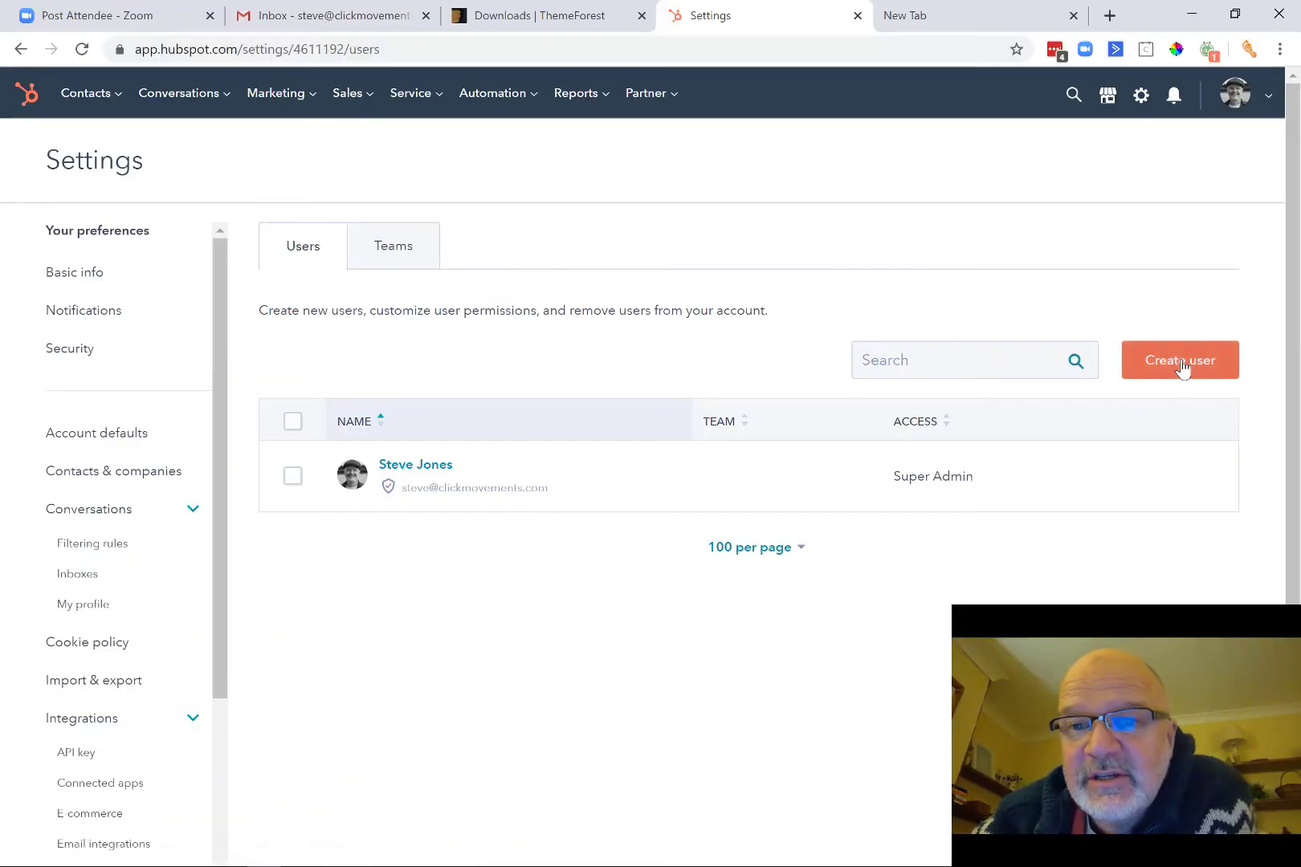
Open the Create user panel, close it, and return to the single Super Admin user list.
click(1180, 366)
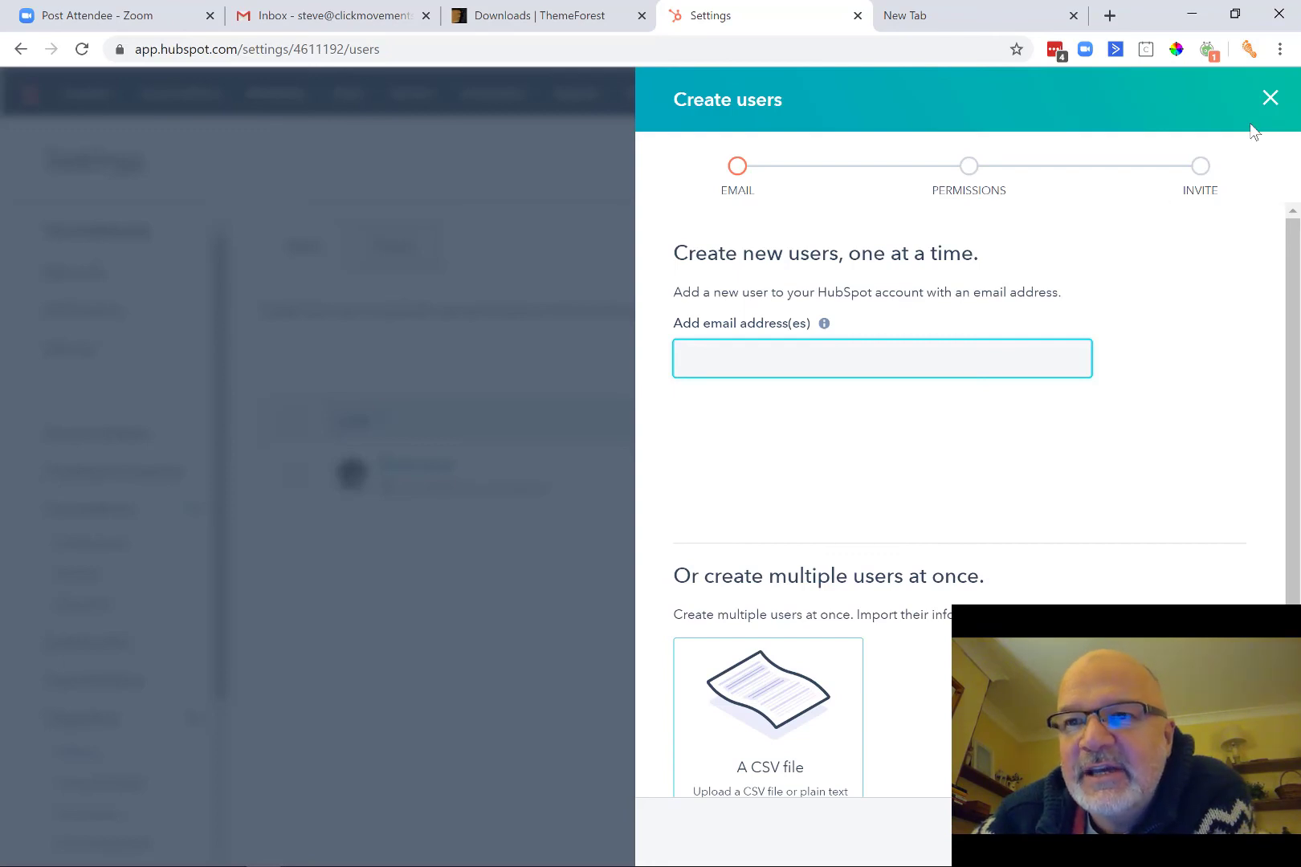
click(1270, 99)
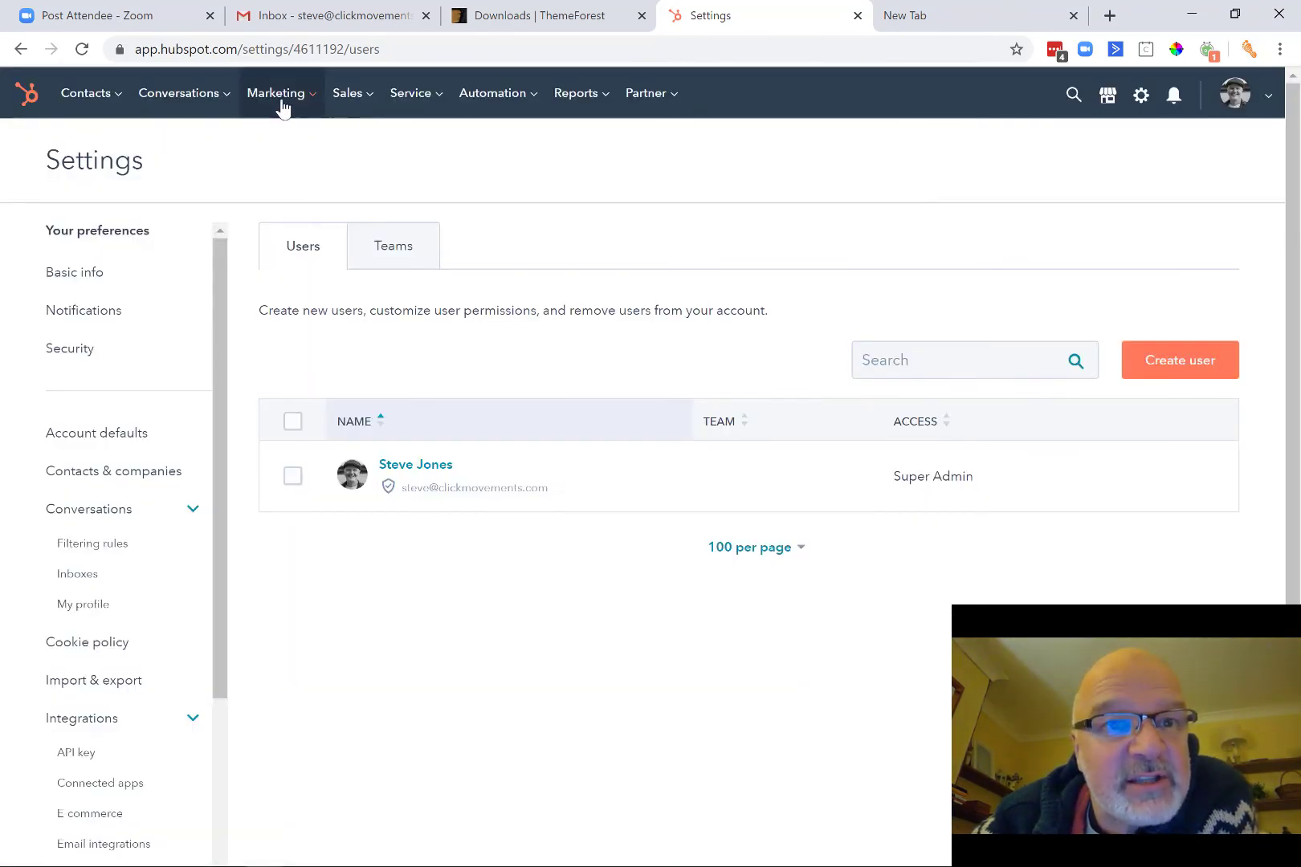
mouse_move(281, 107)
mouse_move(358, 97)
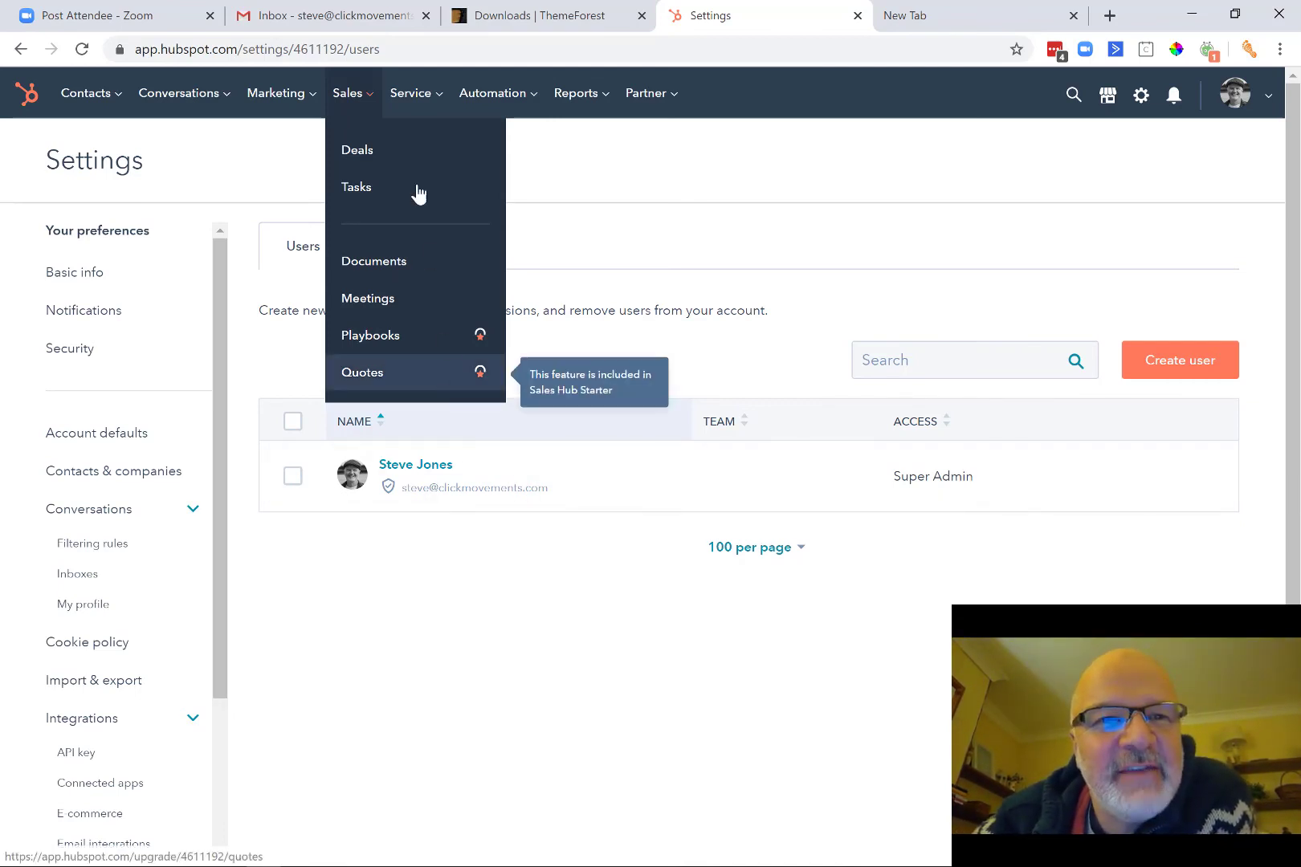
click(291, 96)
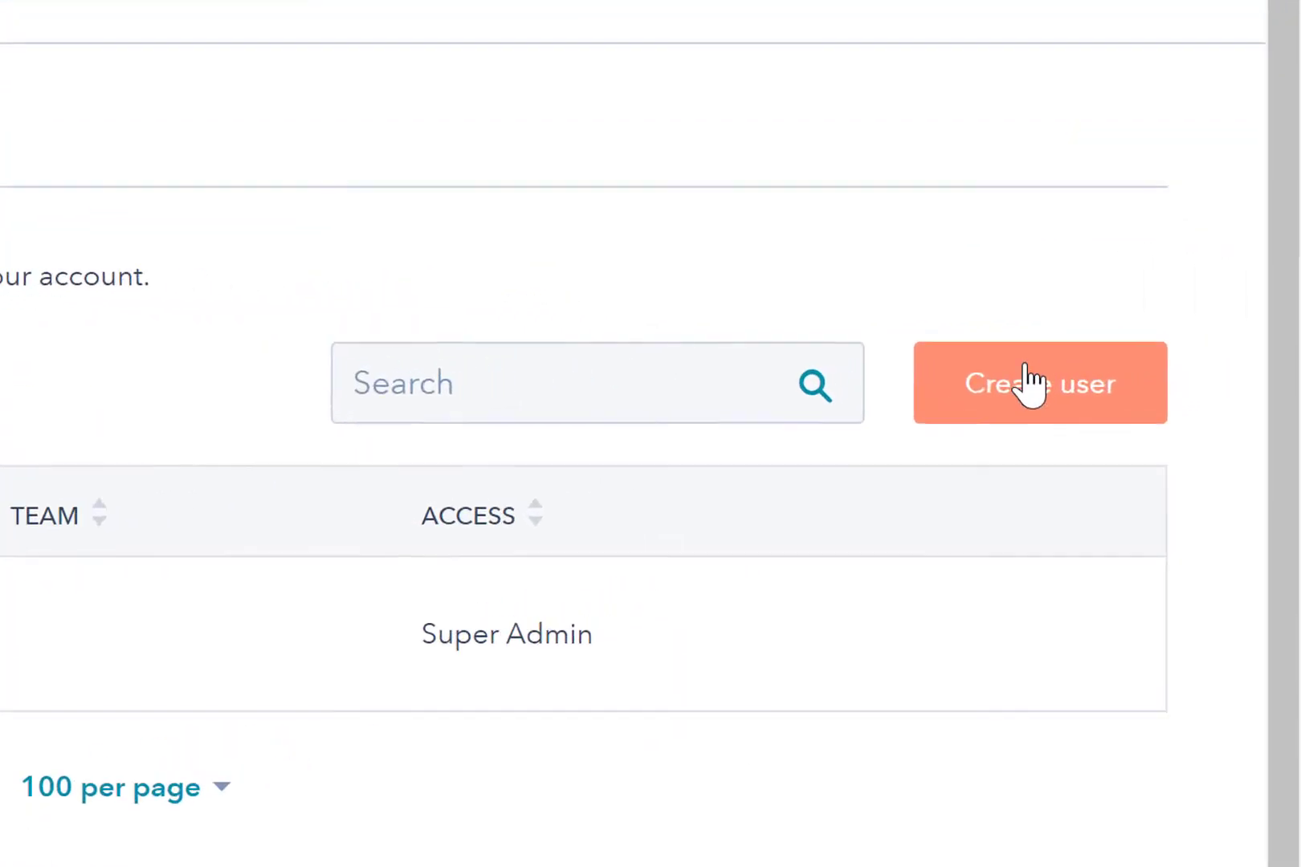
Start creating a new user with a test email address and continue to permissions.
click(1173, 355)
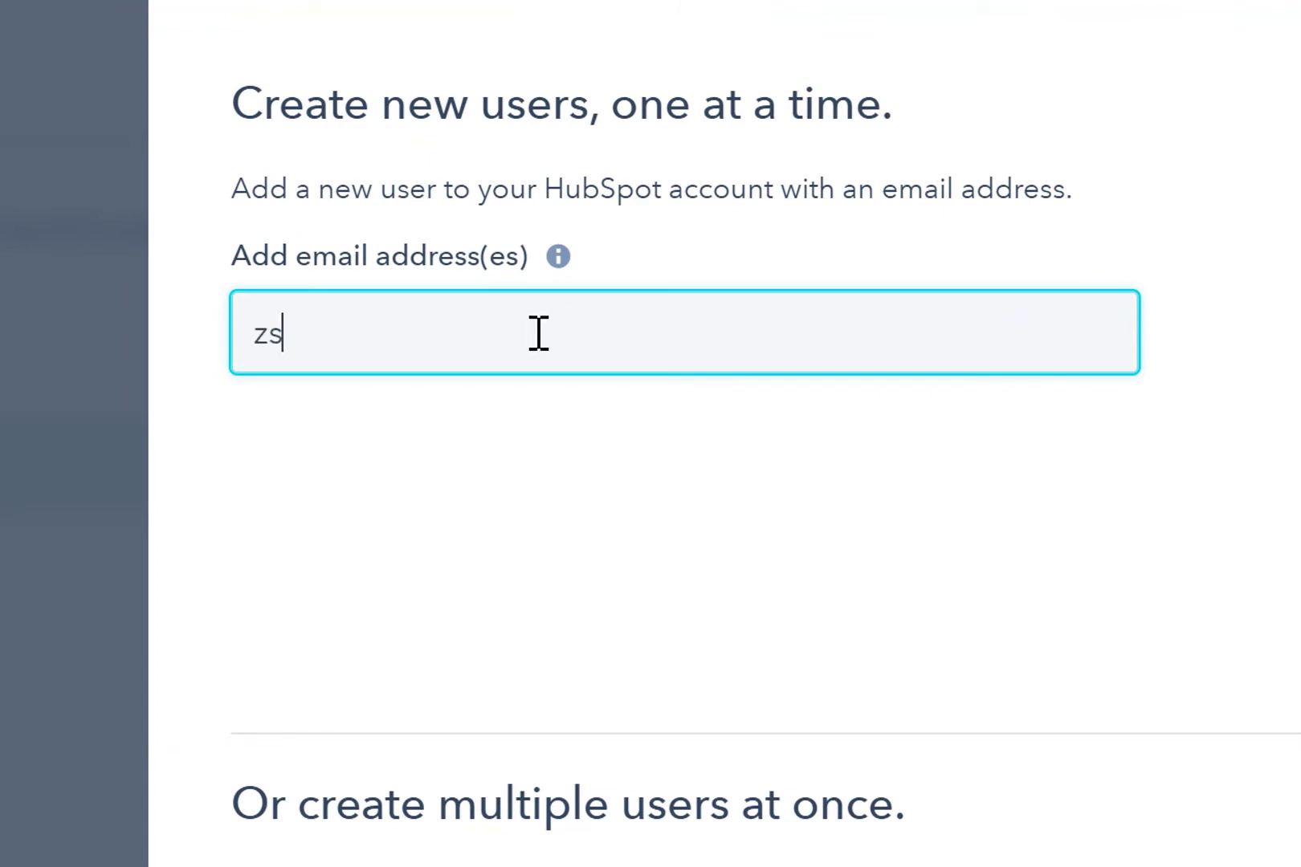
text(zasd@adfa.com)
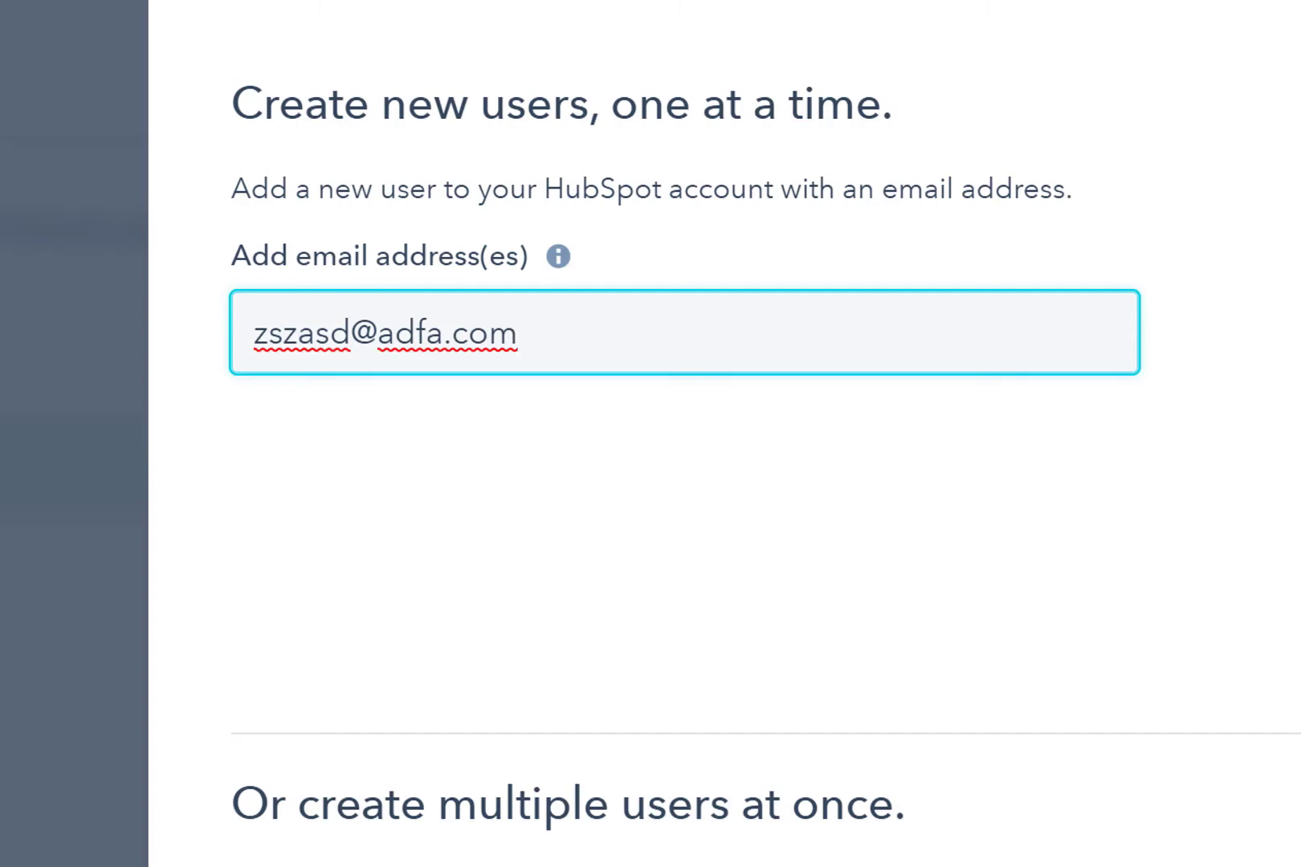
key(Return)
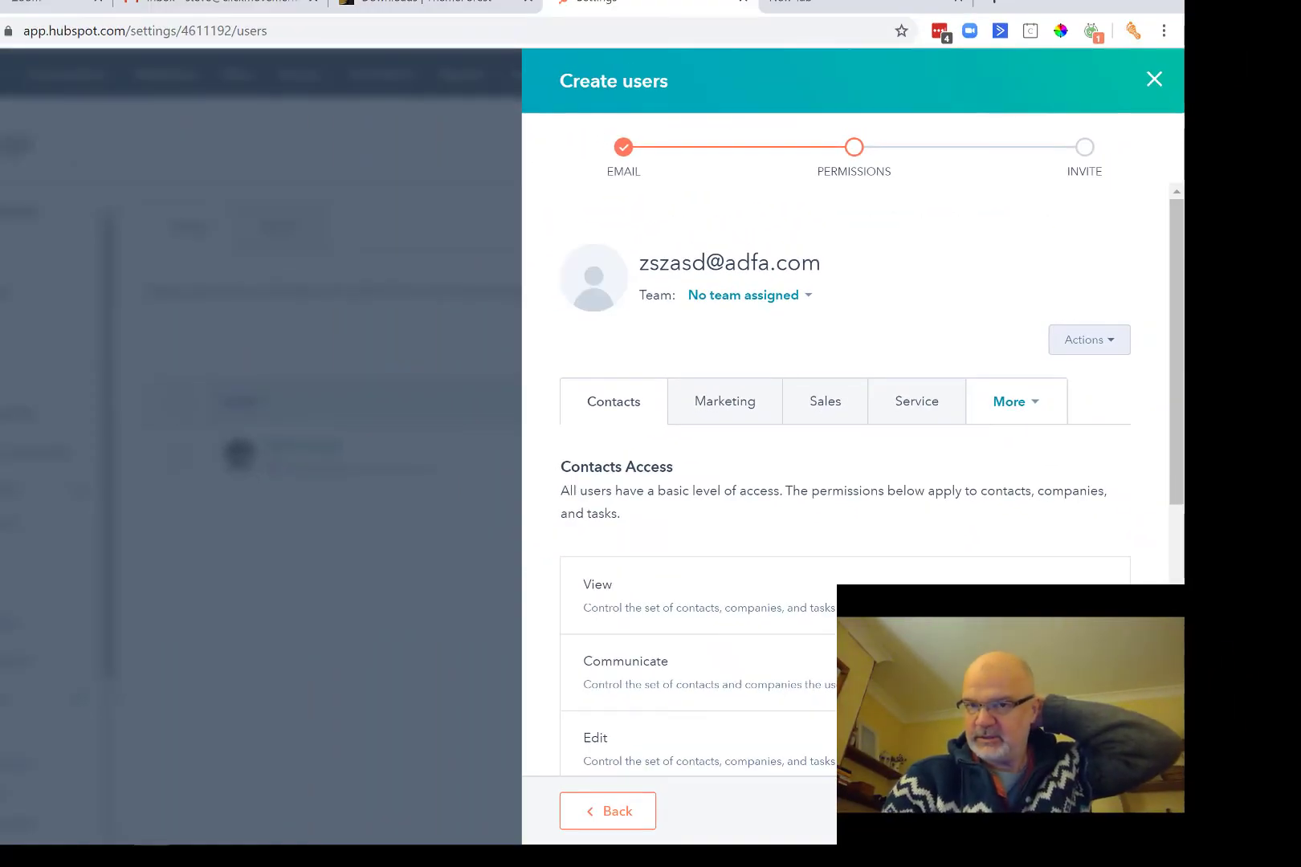
Keep the user's Contacts view access set to Everything.
scroll(1081, 407, down, 3)
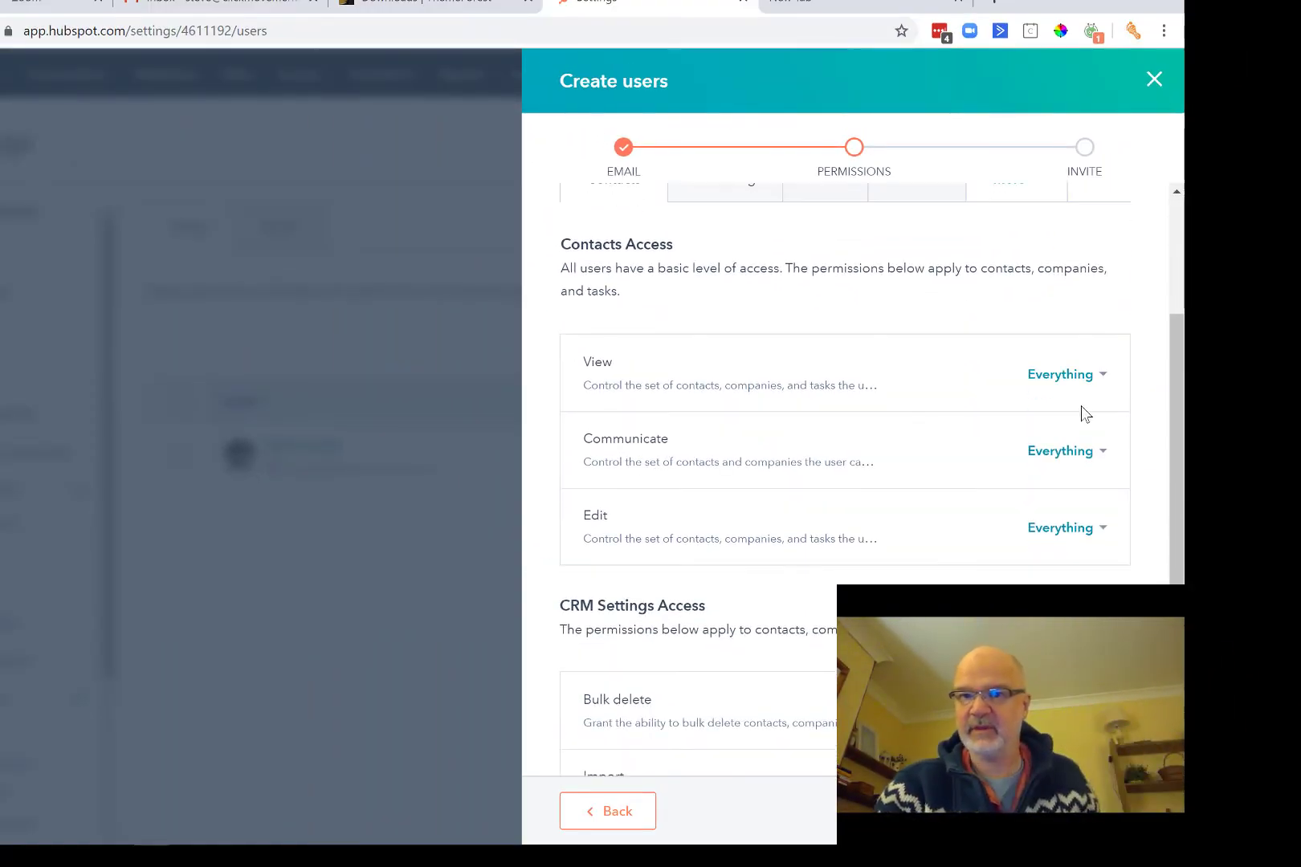
click(1094, 381)
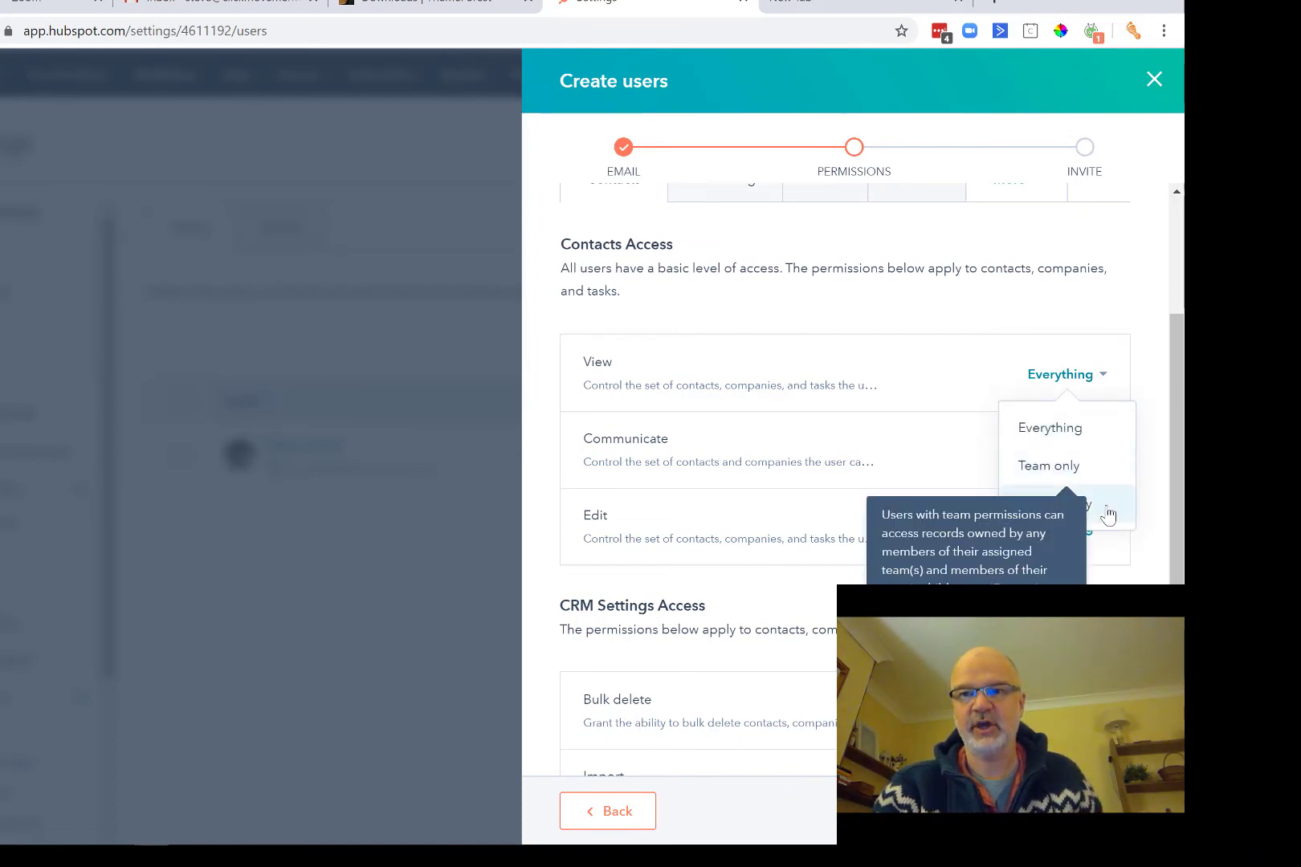
click(1112, 307)
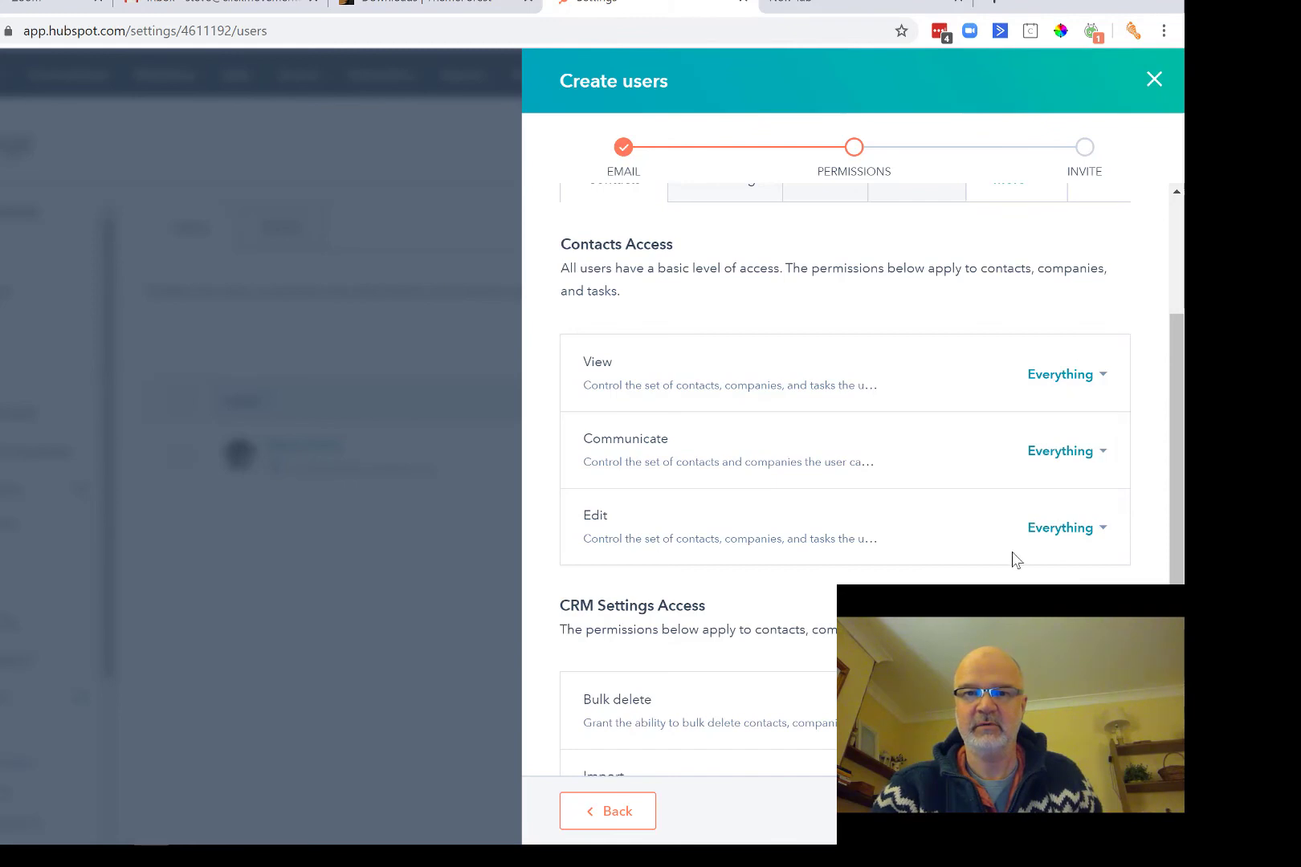
scroll(1014, 560, down, 3)
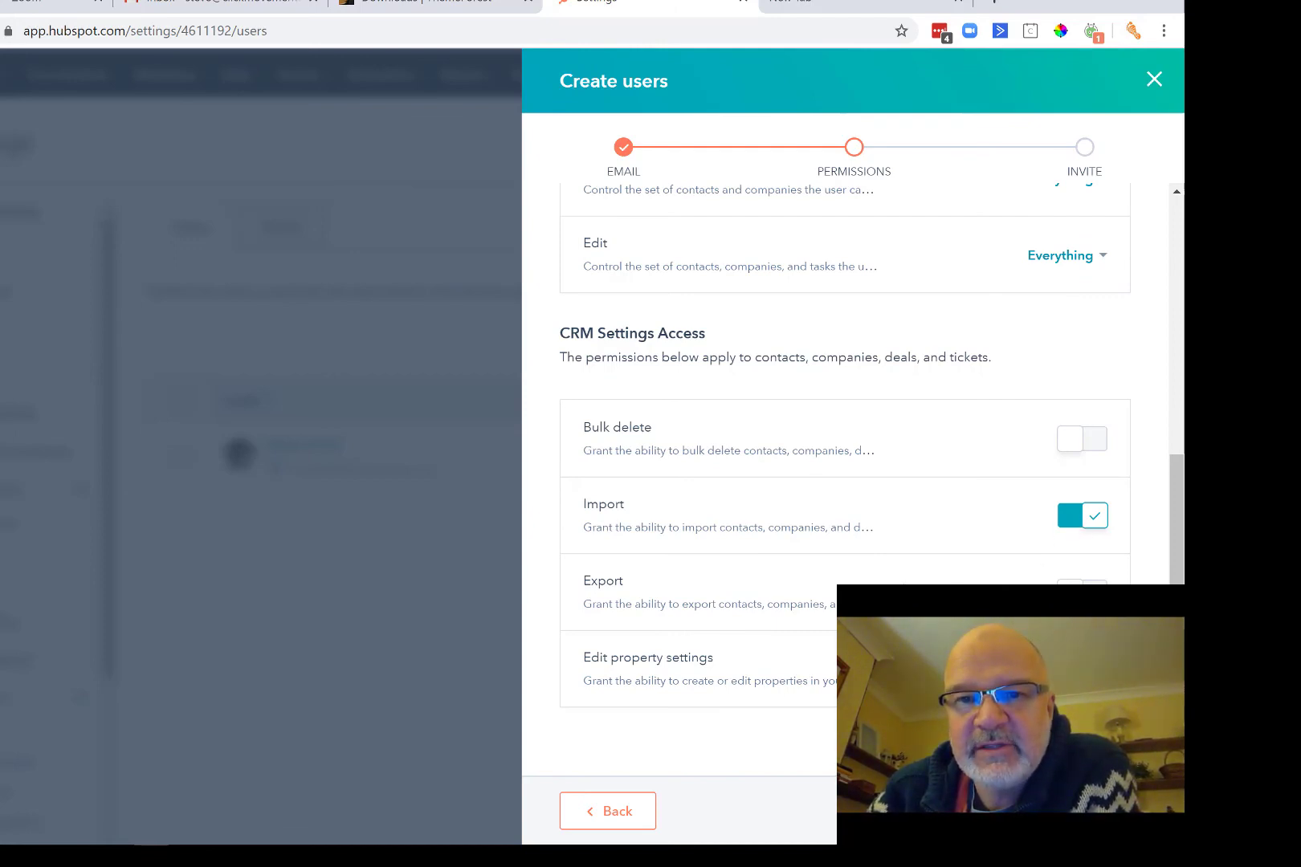
scroll(851, 481, up, 10)
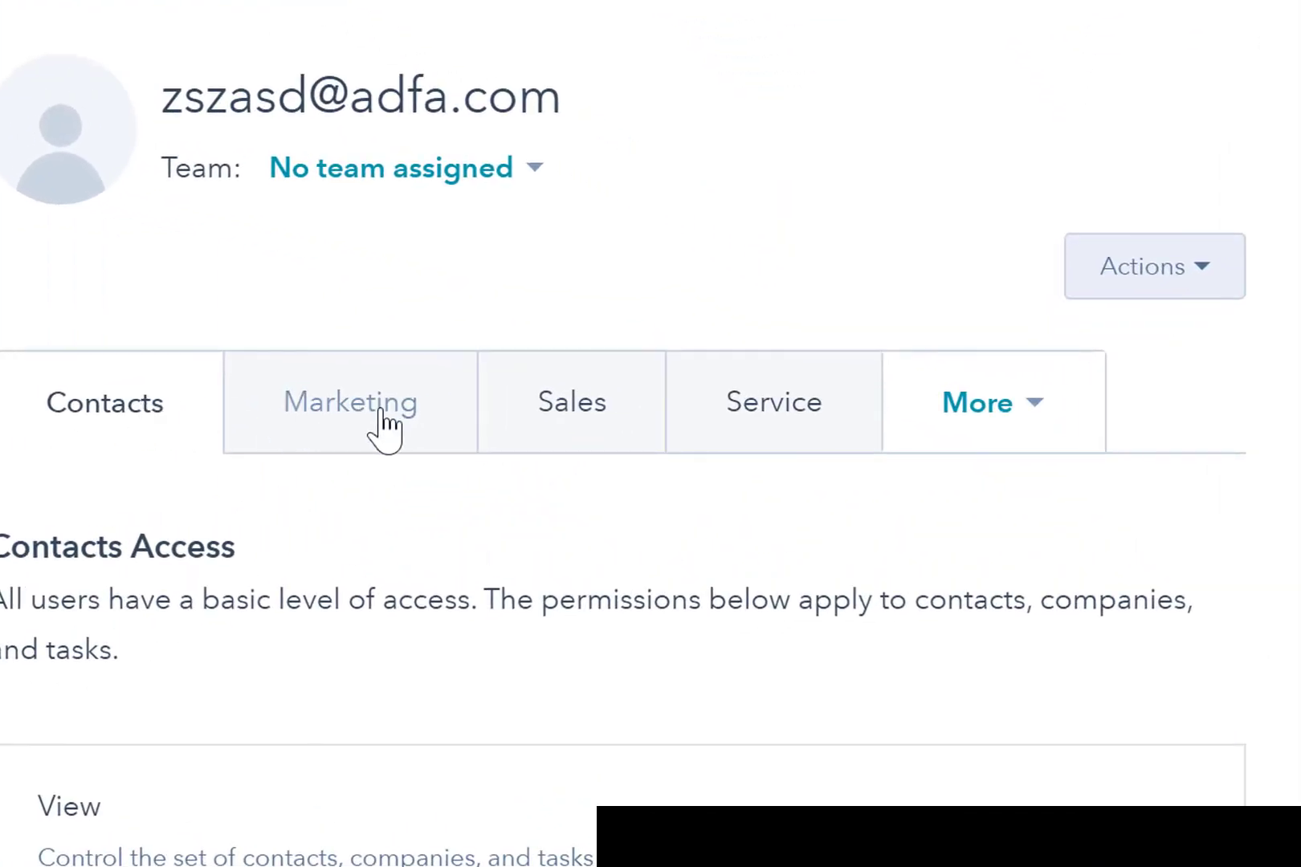
Review the new user's Marketing, Sales, Service and More permission tabs.
click(383, 424)
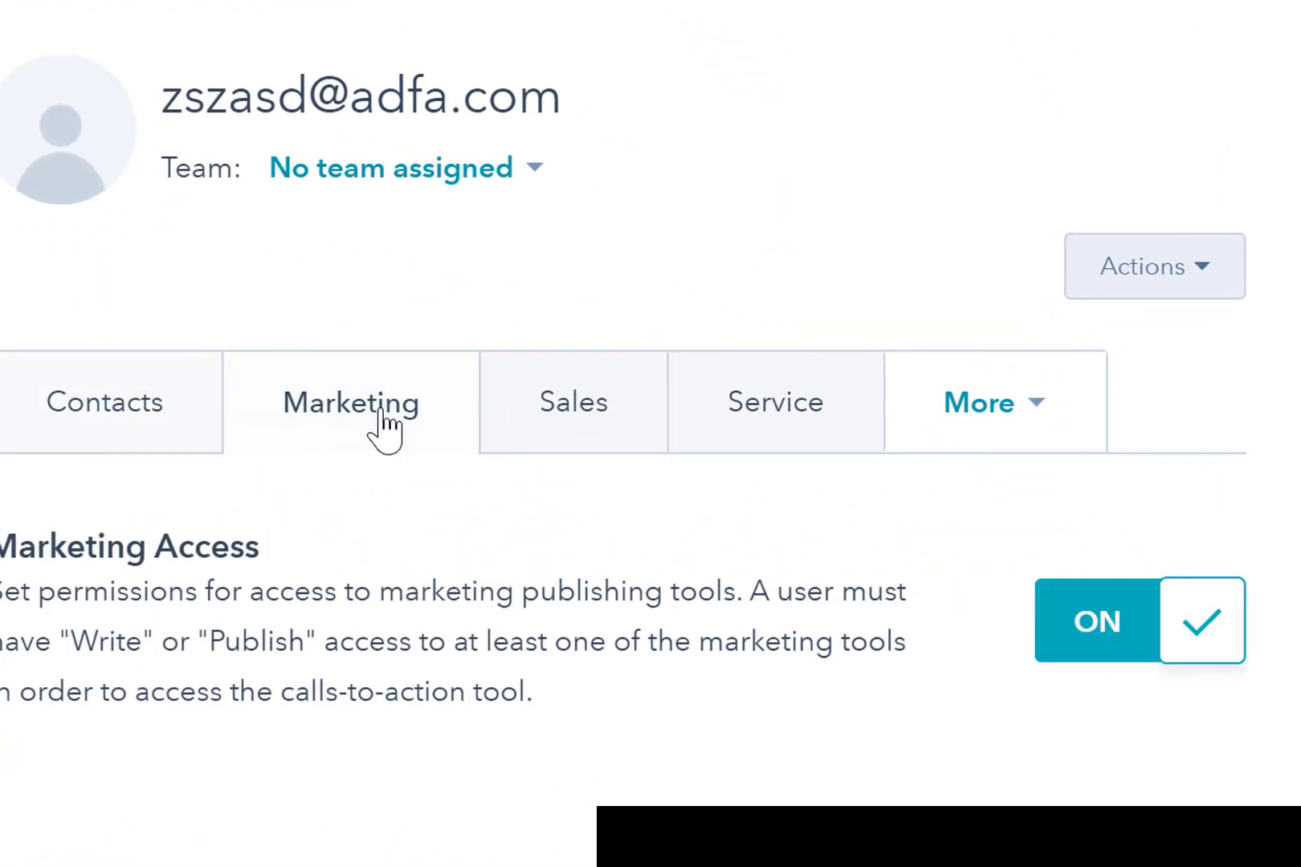
click(616, 412)
click(746, 406)
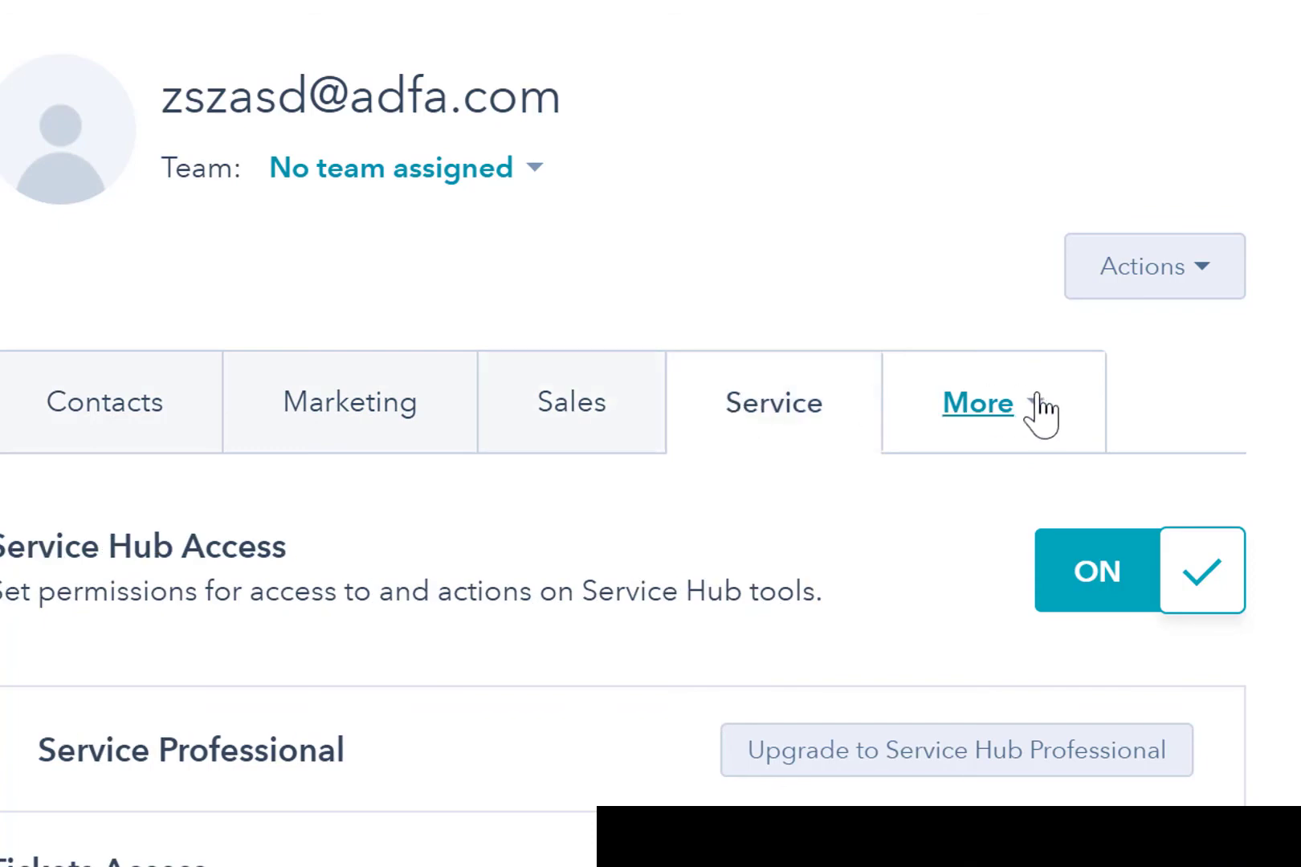
click(1033, 415)
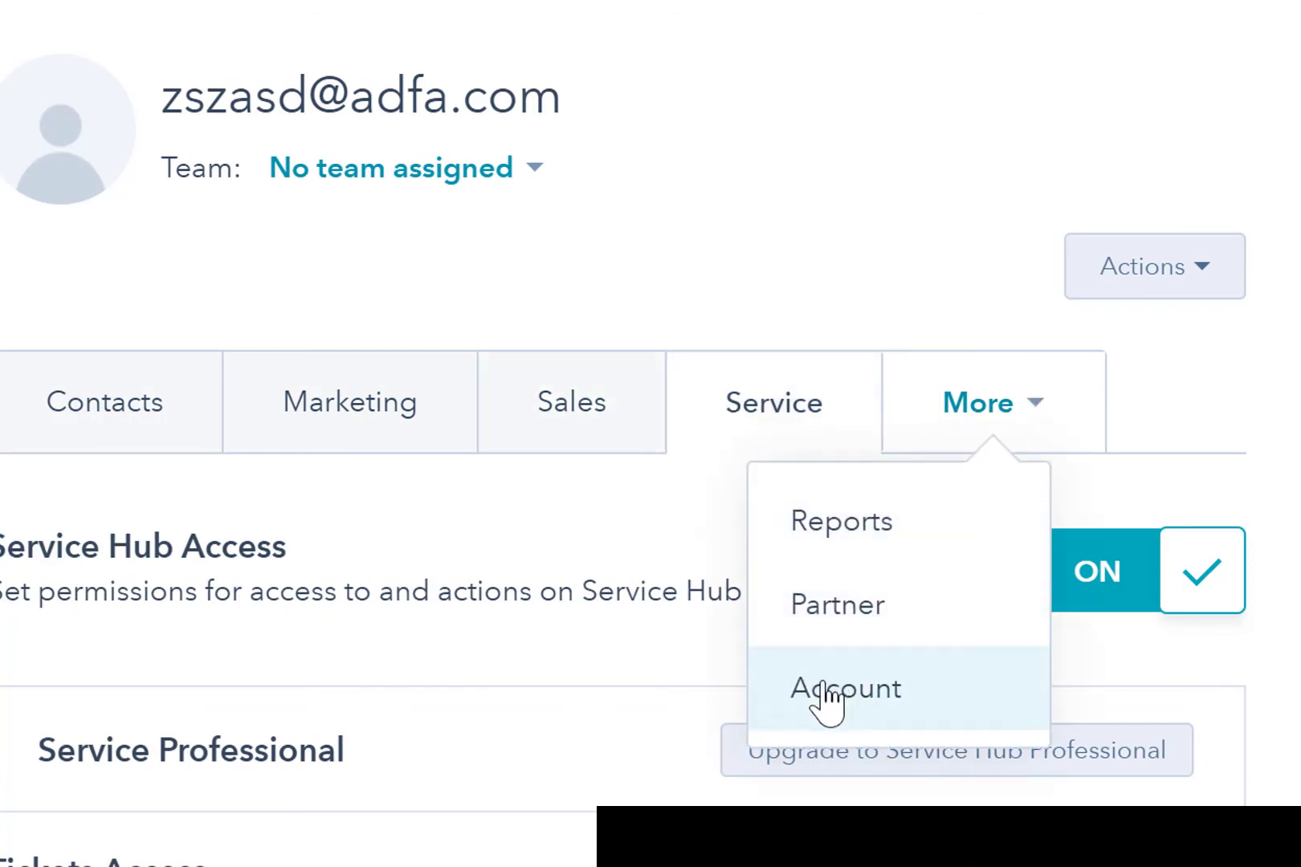
click(646, 239)
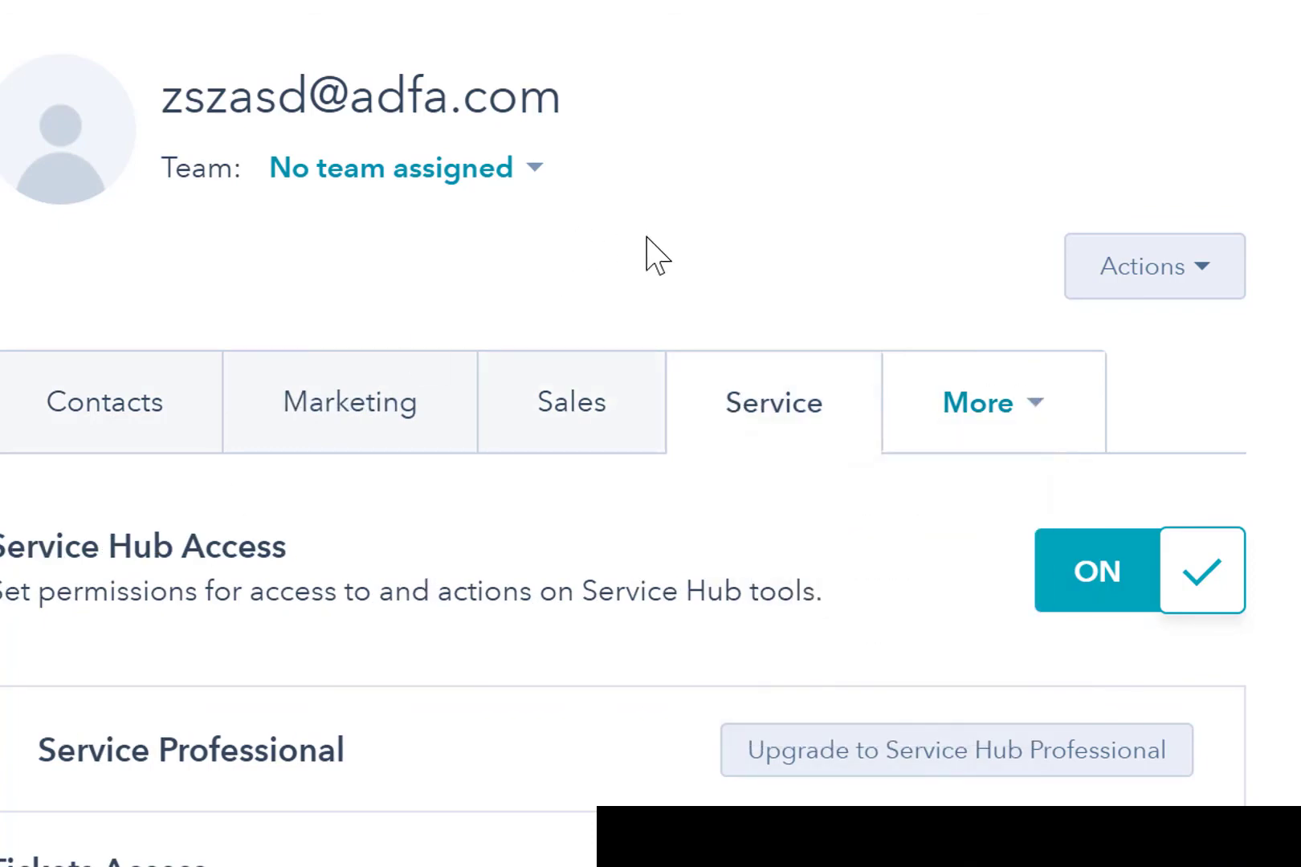
Close the Create users panel without saving the new user.
scroll(554, 657, down, 4)
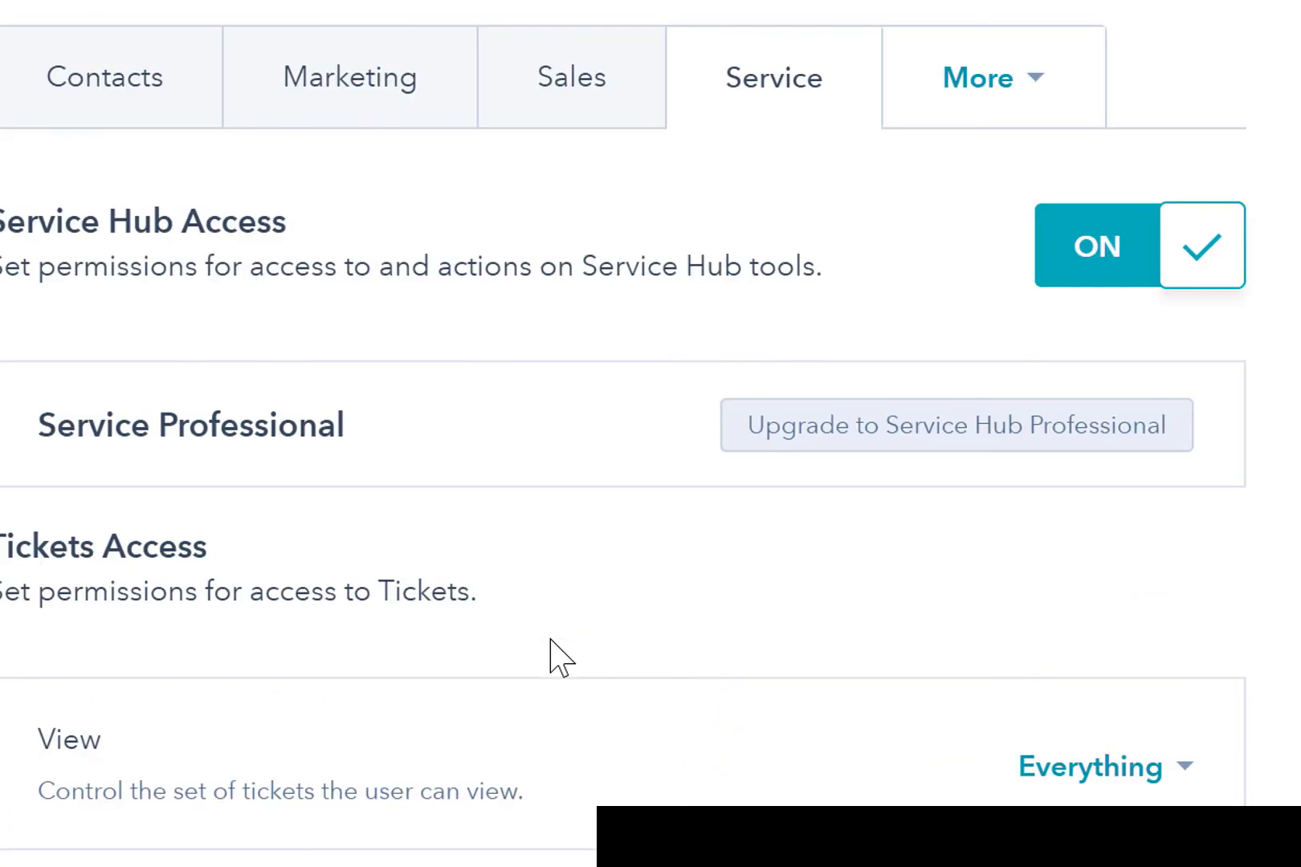
scroll(559, 657, up, 4)
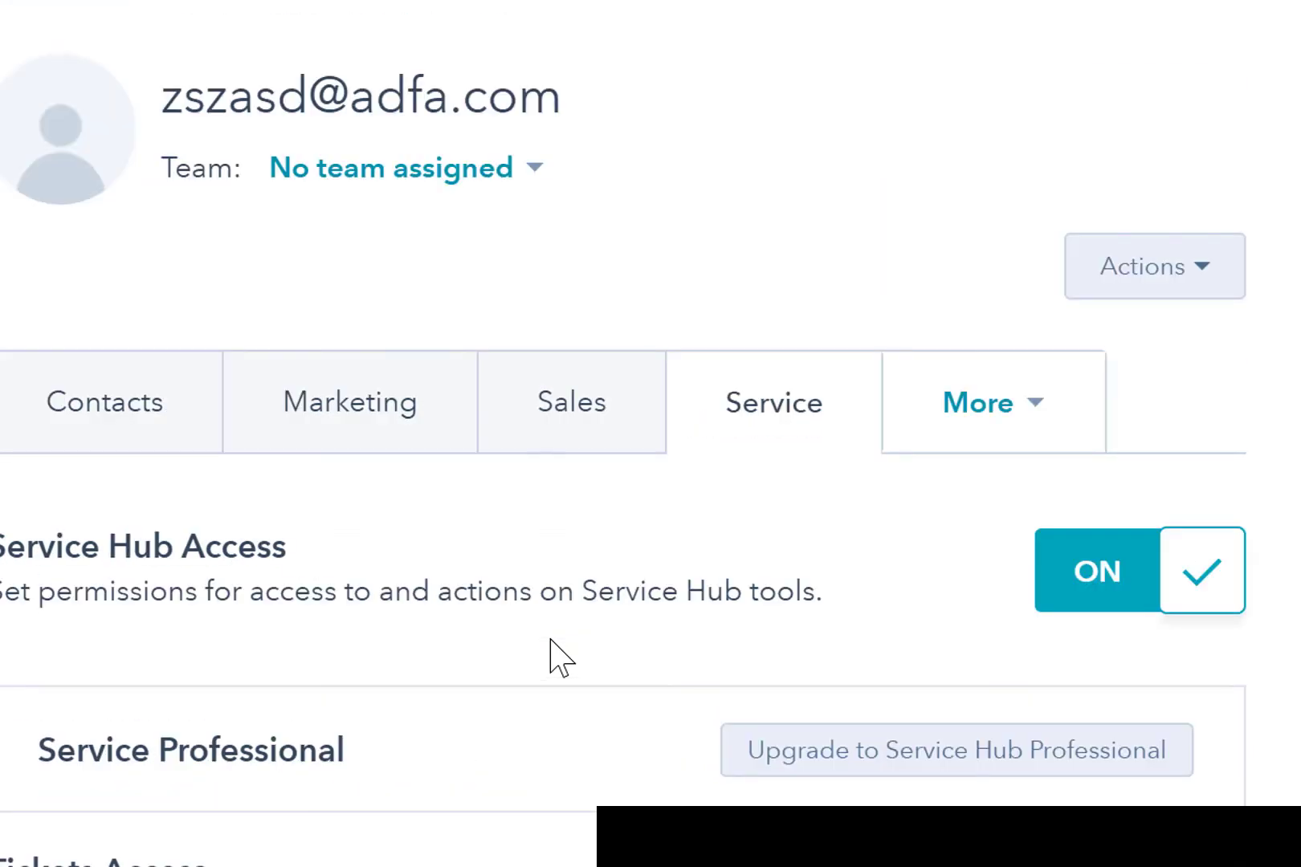
scroll(551, 640, down, 4)
scroll(551, 640, up, 4)
scroll(559, 658, down, 4)
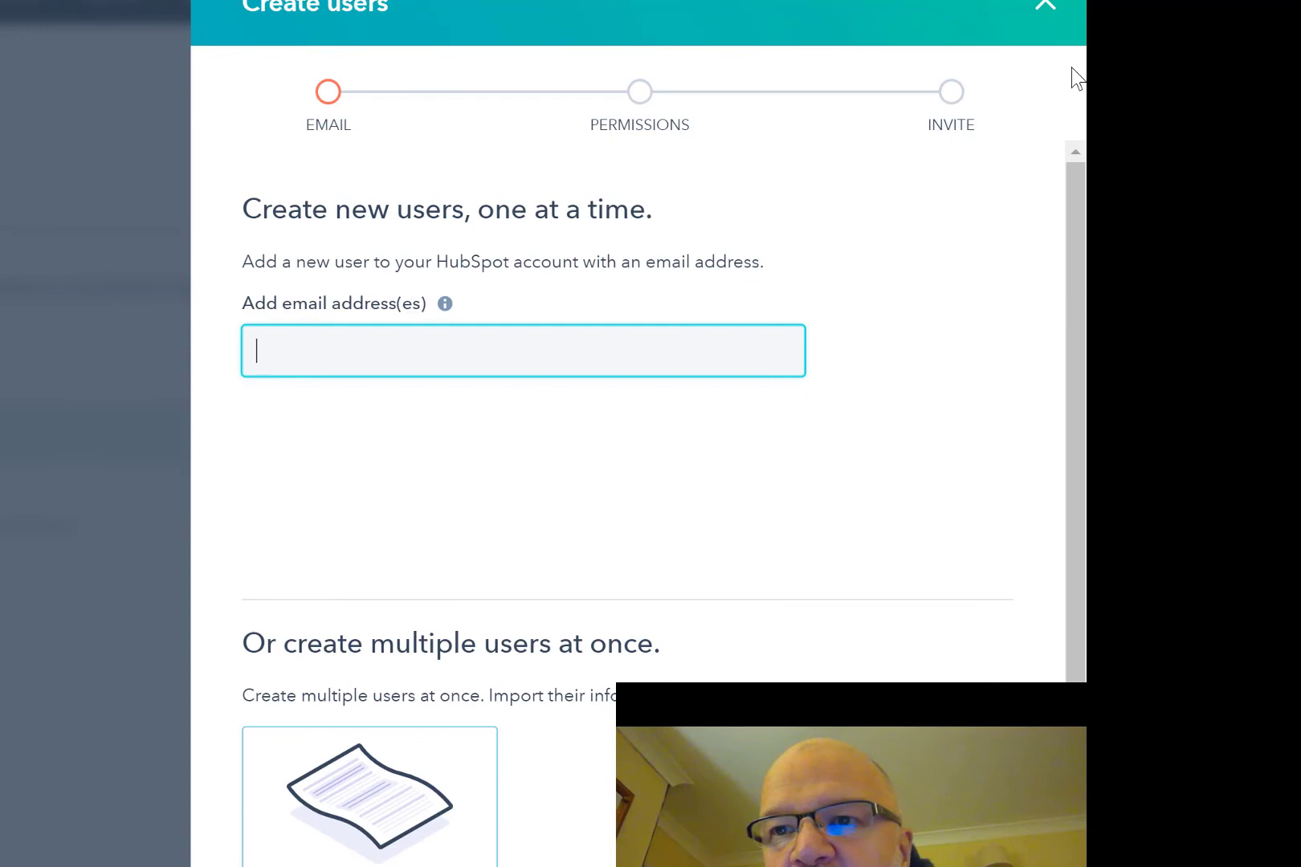
click(1045, 7)
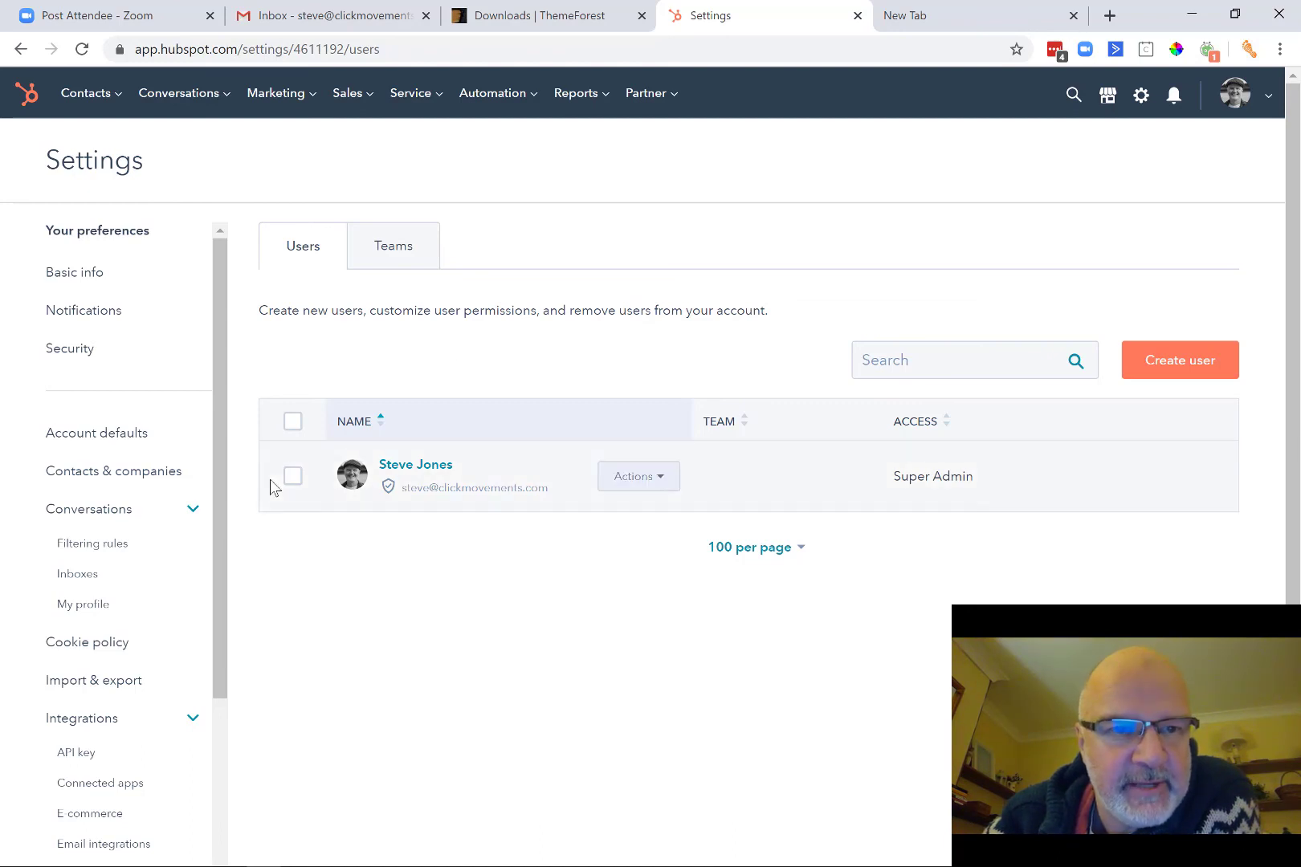
Bring the PowerPoint settings-topics slide to the front over the Users page.
mouse_move(602, 851)
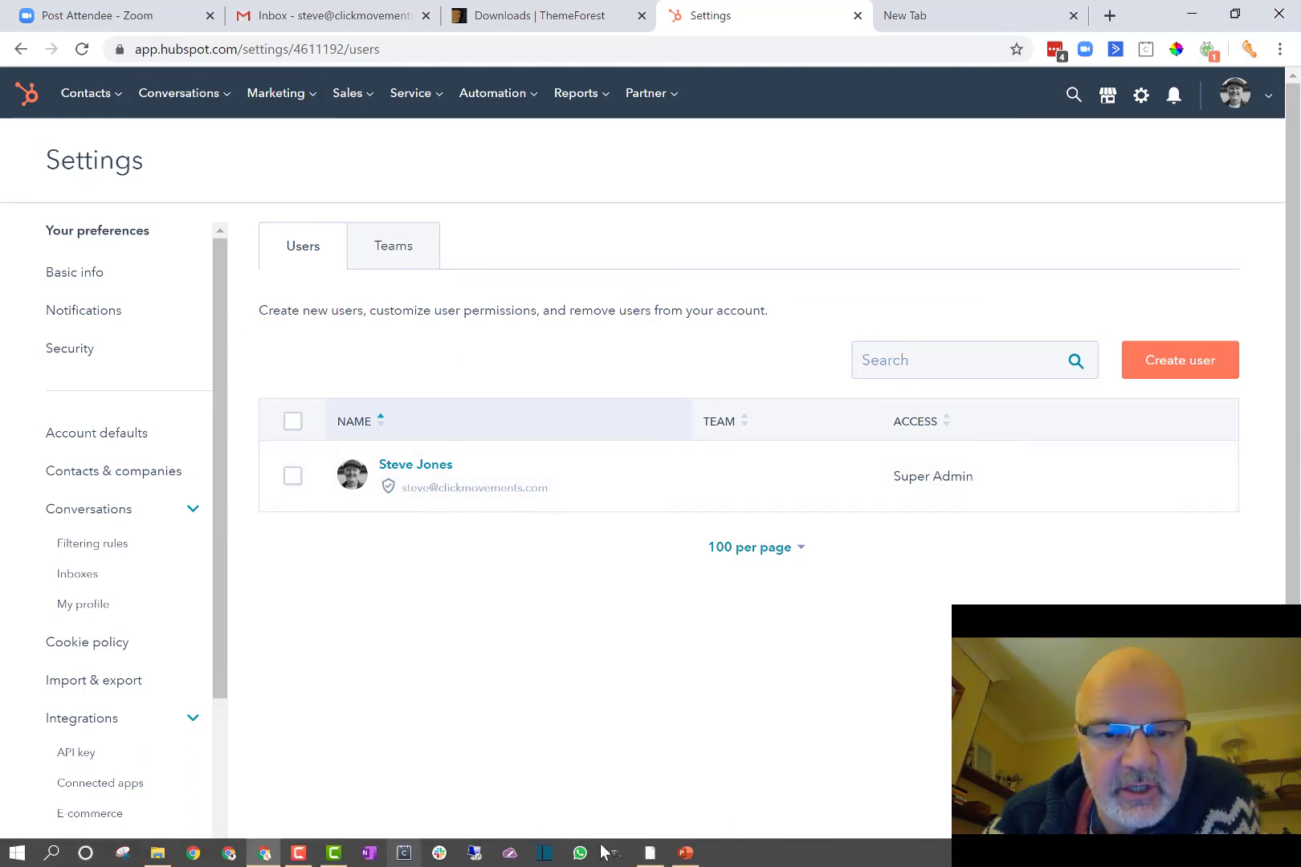
click(685, 853)
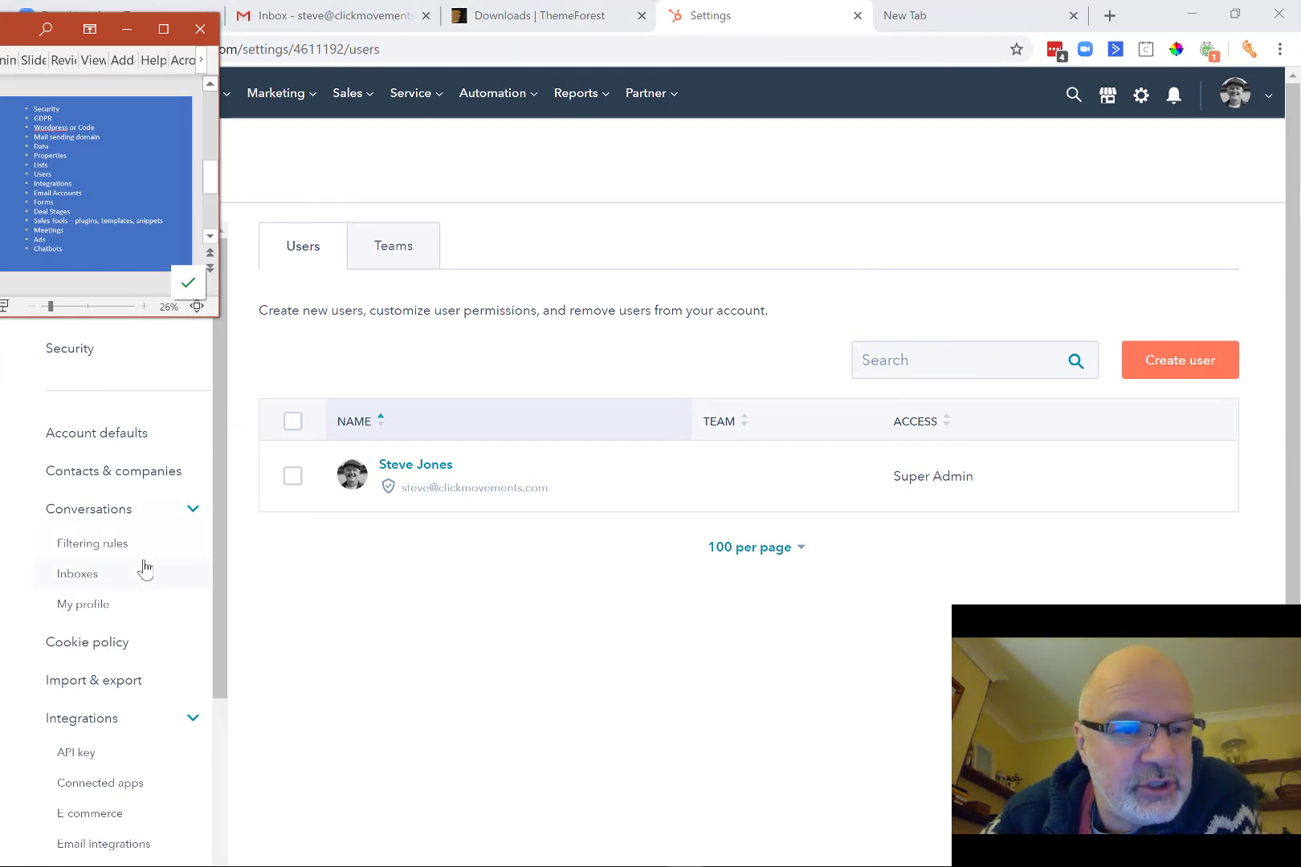
scroll(140, 713, down, 3)
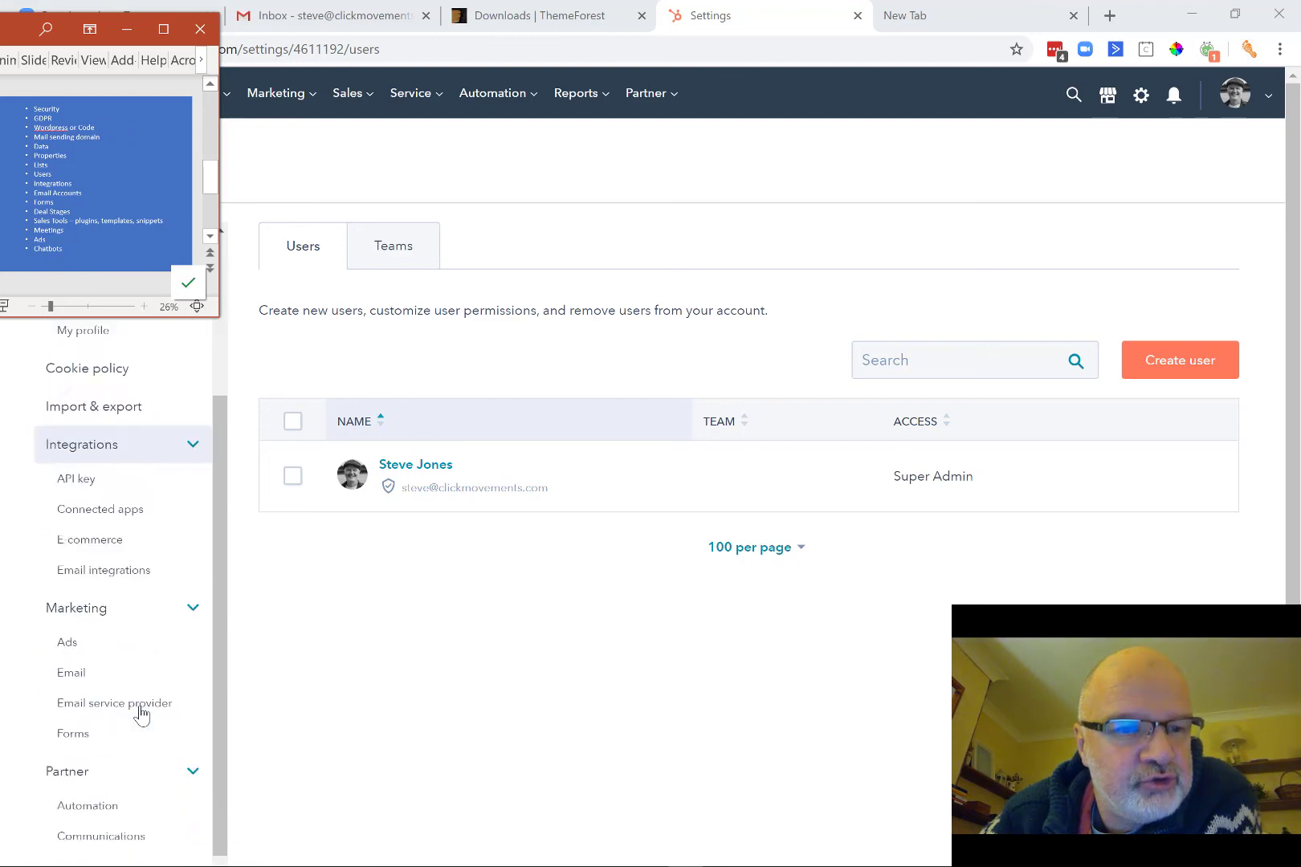
scroll(140, 713, down, 2)
scroll(140, 713, up, 3)
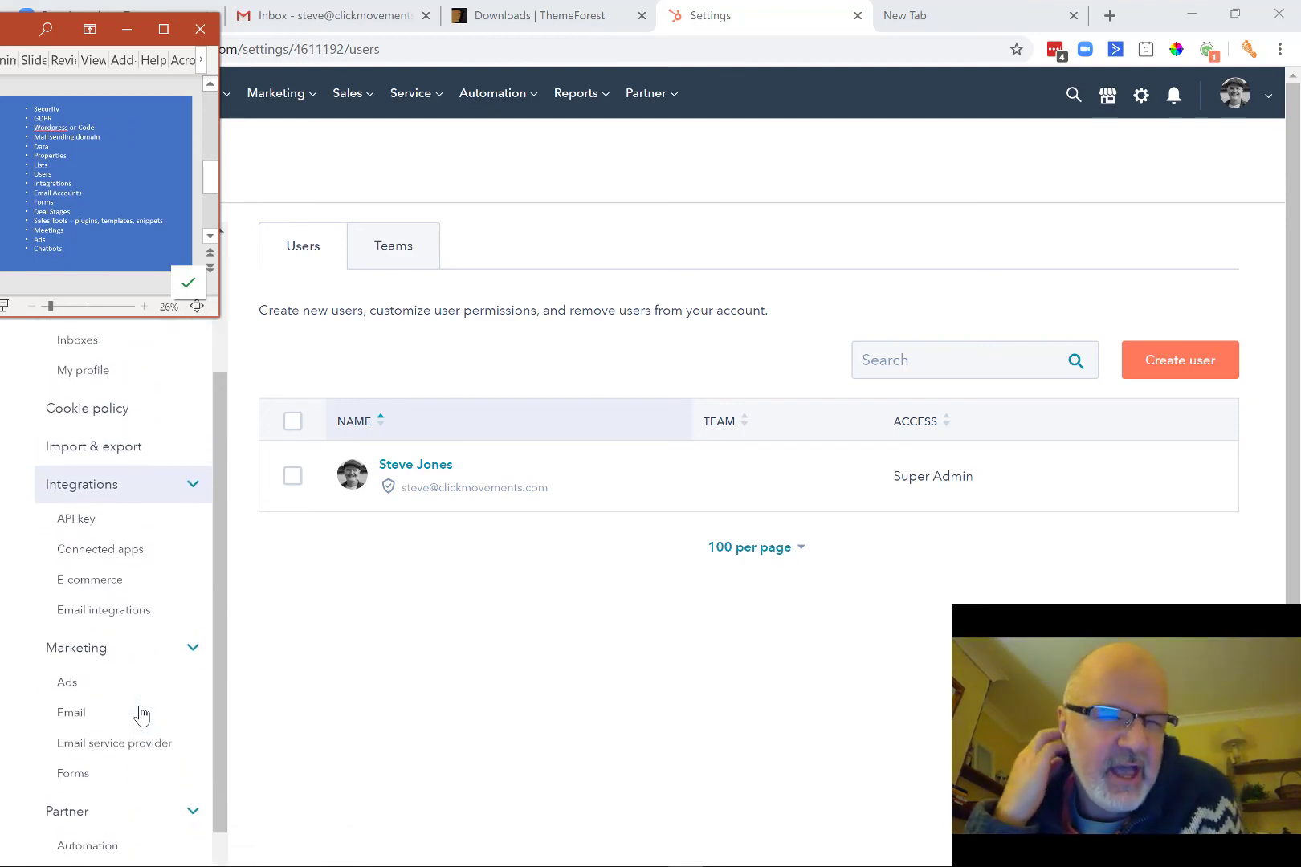